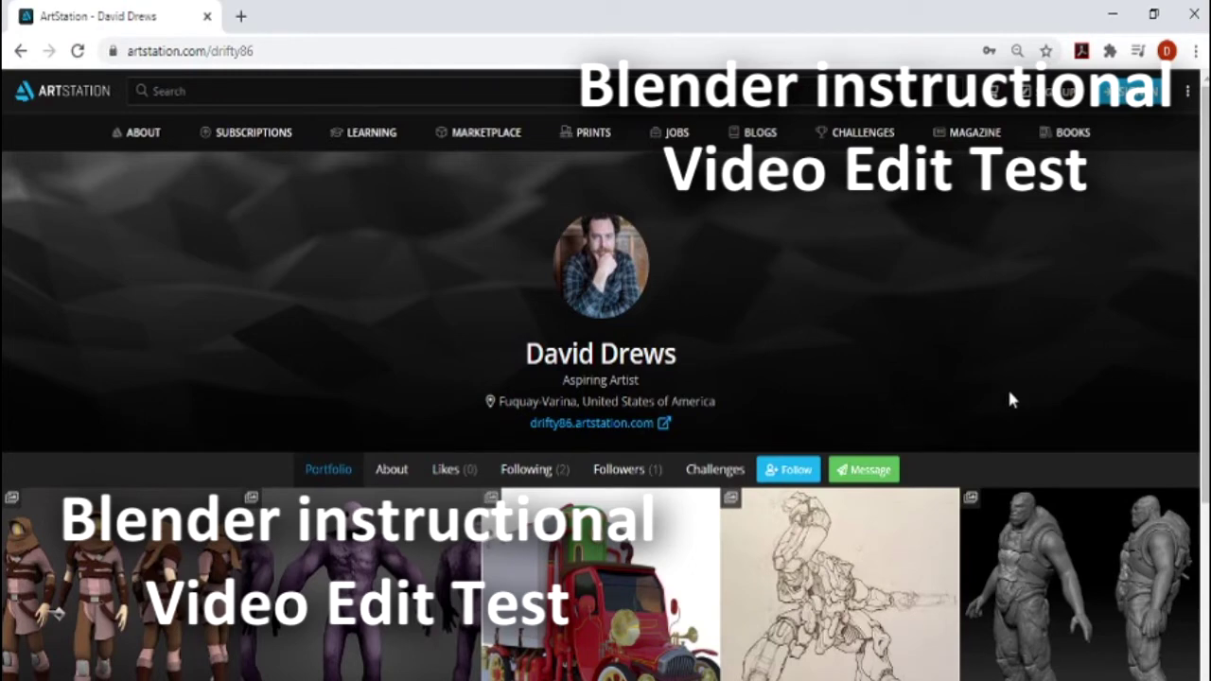
Look through the artworks in the artist's ArtStation portfolio
{"action": "scroll", "coordinate": [1008, 401], "scroll_direction": "down", "scroll_amount": 2}
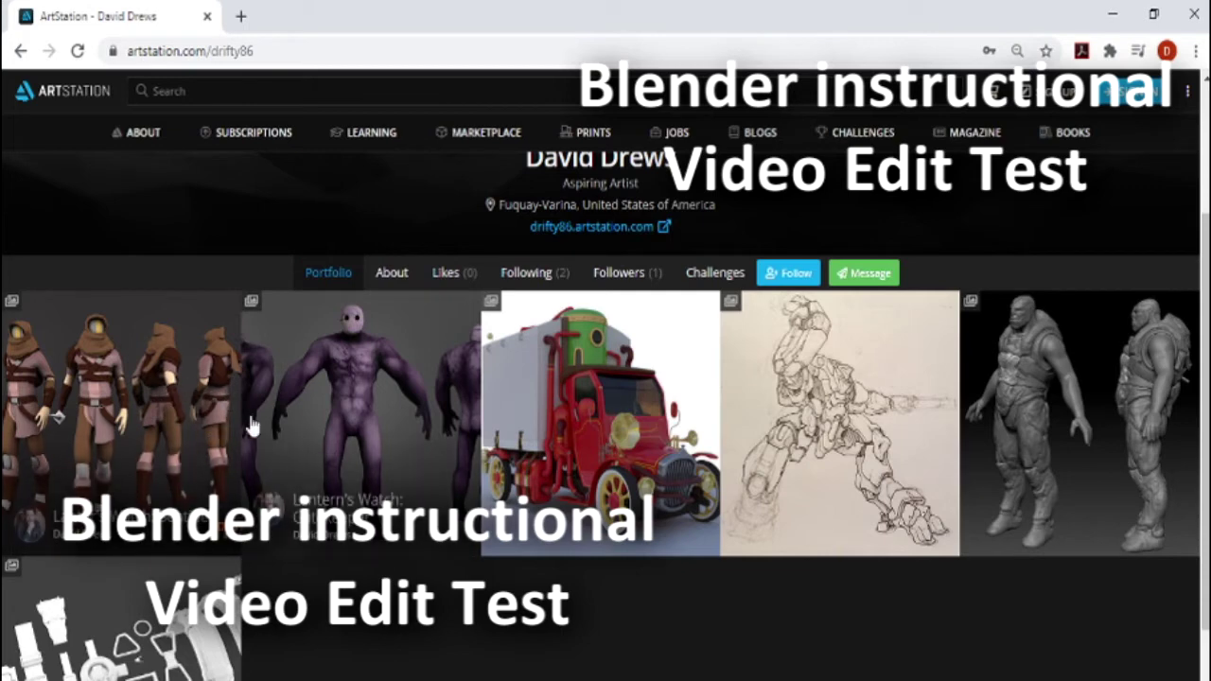
{"action": "scroll", "coordinate": [528, 634], "scroll_direction": "down", "scroll_amount": 1}
{"action": "scroll", "coordinate": [528, 634], "scroll_direction": "down", "scroll_amount": 1}
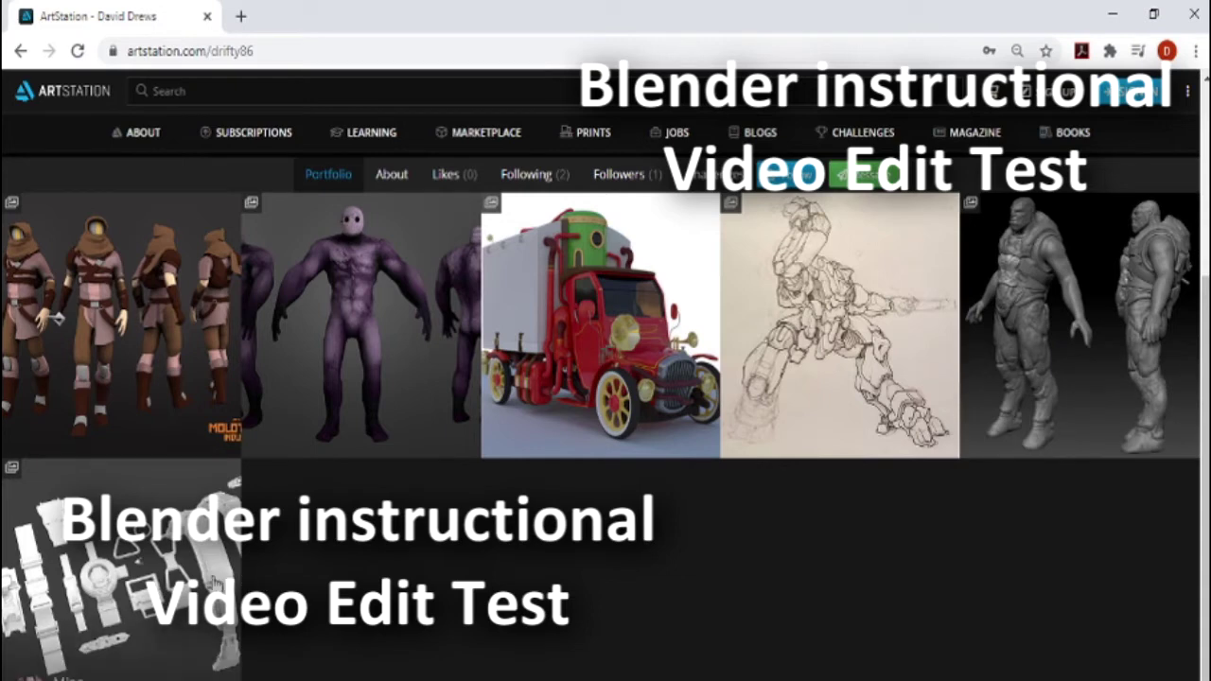
{"action": "scroll", "coordinate": [225, 547], "scroll_direction": "down", "scroll_amount": 1}
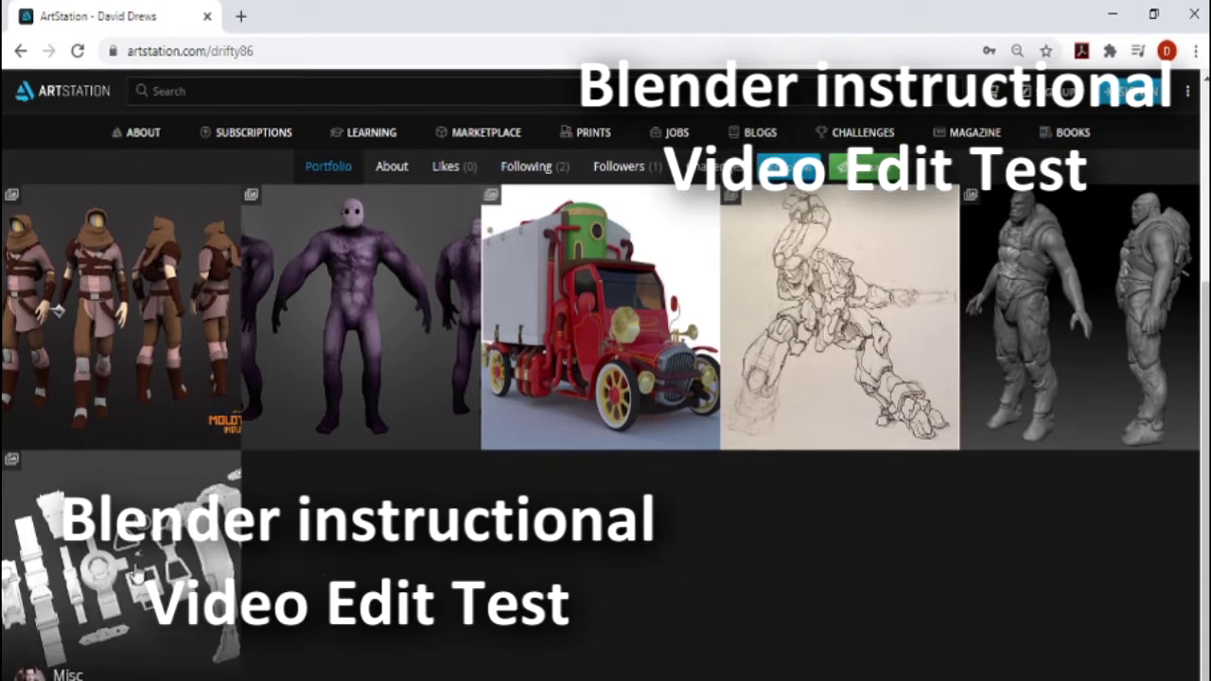
{"action": "scroll", "coordinate": [378, 579], "scroll_direction": "up", "scroll_amount": 1}
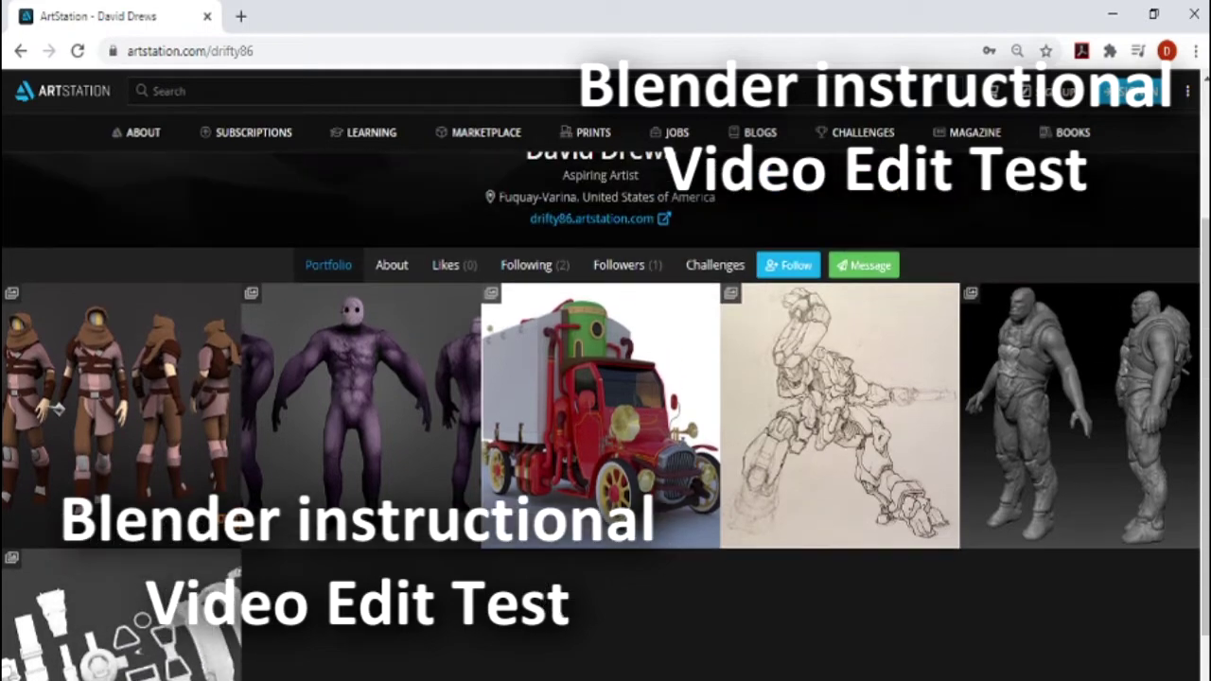
{"action": "scroll", "coordinate": [571, 614], "scroll_direction": "up", "scroll_amount": 1}
{"action": "scroll", "coordinate": [571, 614], "scroll_direction": "up", "scroll_amount": 1}
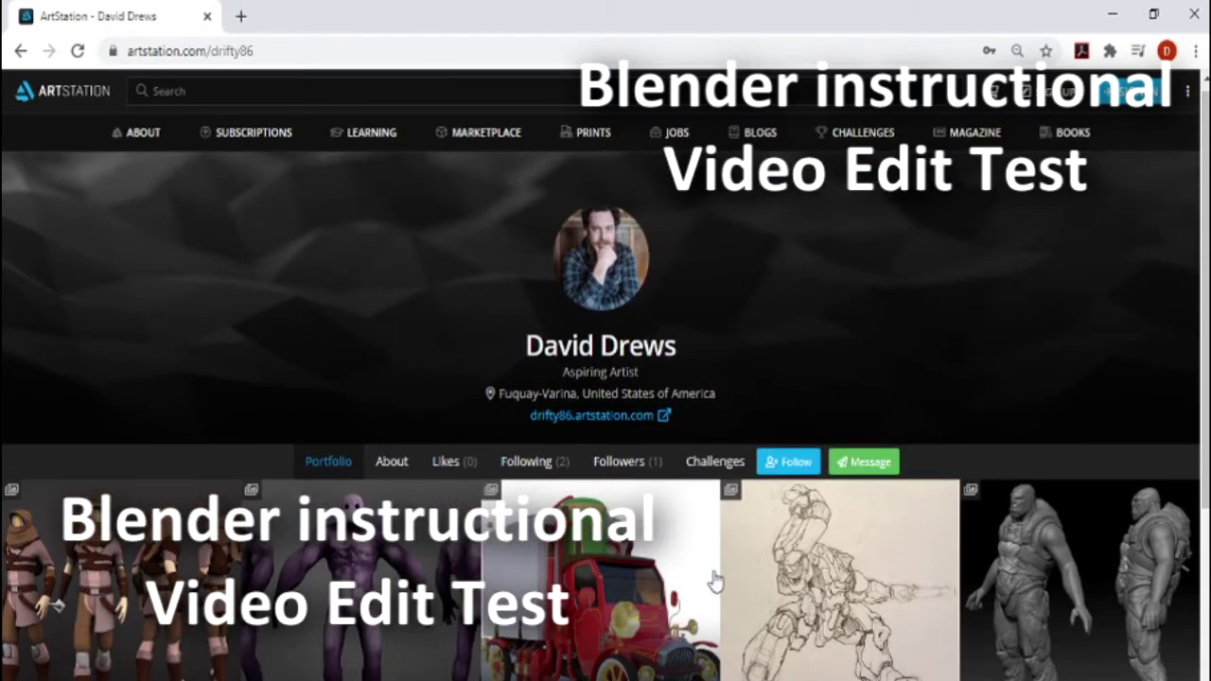
{"action": "scroll", "coordinate": [716, 568], "scroll_direction": "down", "scroll_amount": 2}
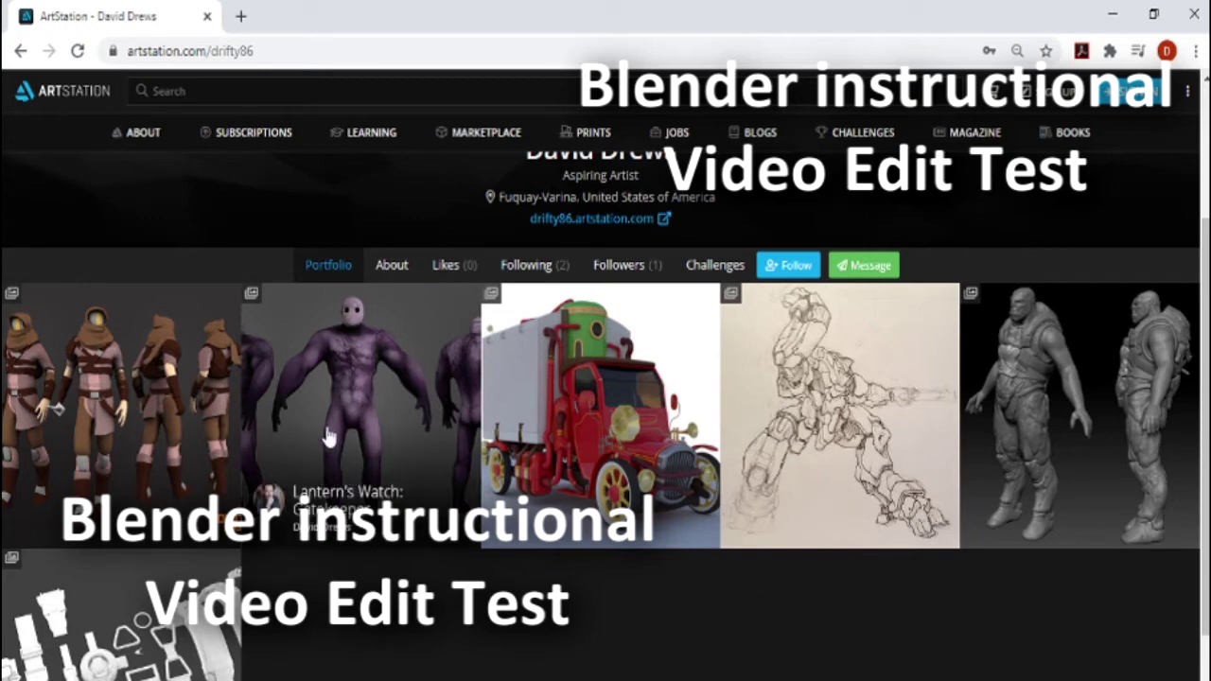
{"action": "left_click", "coordinate": [329, 395]}
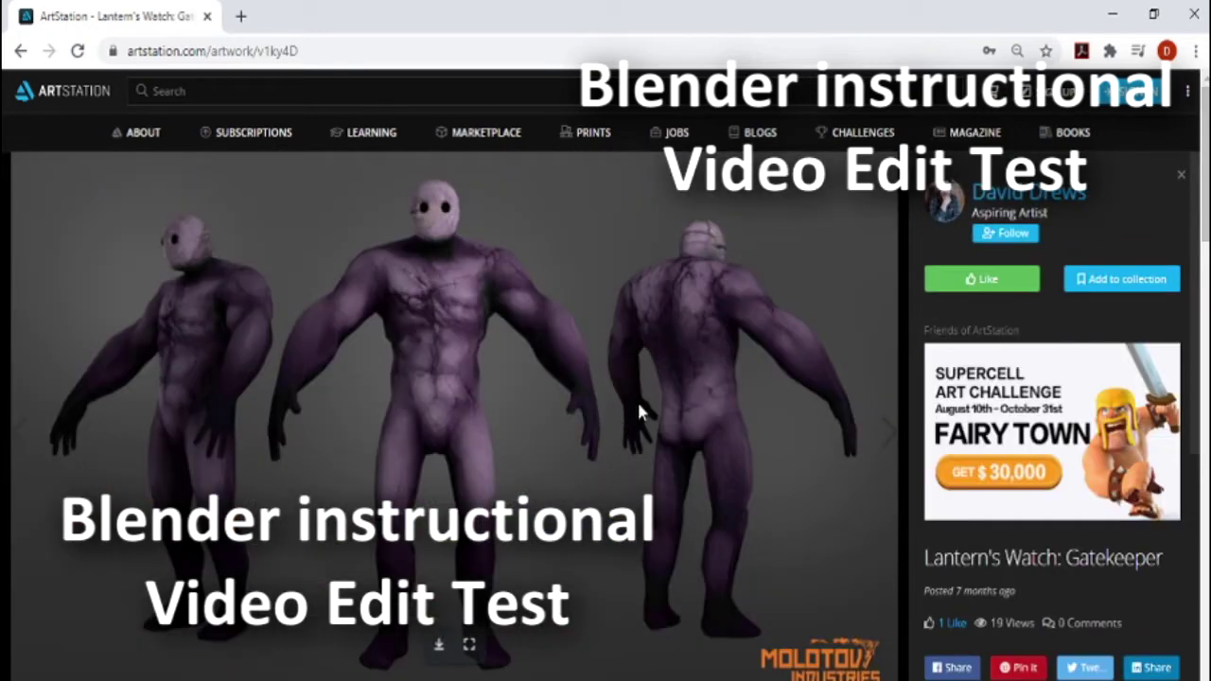
{"action": "scroll", "coordinate": [700, 424], "scroll_direction": "down", "scroll_amount": 1}
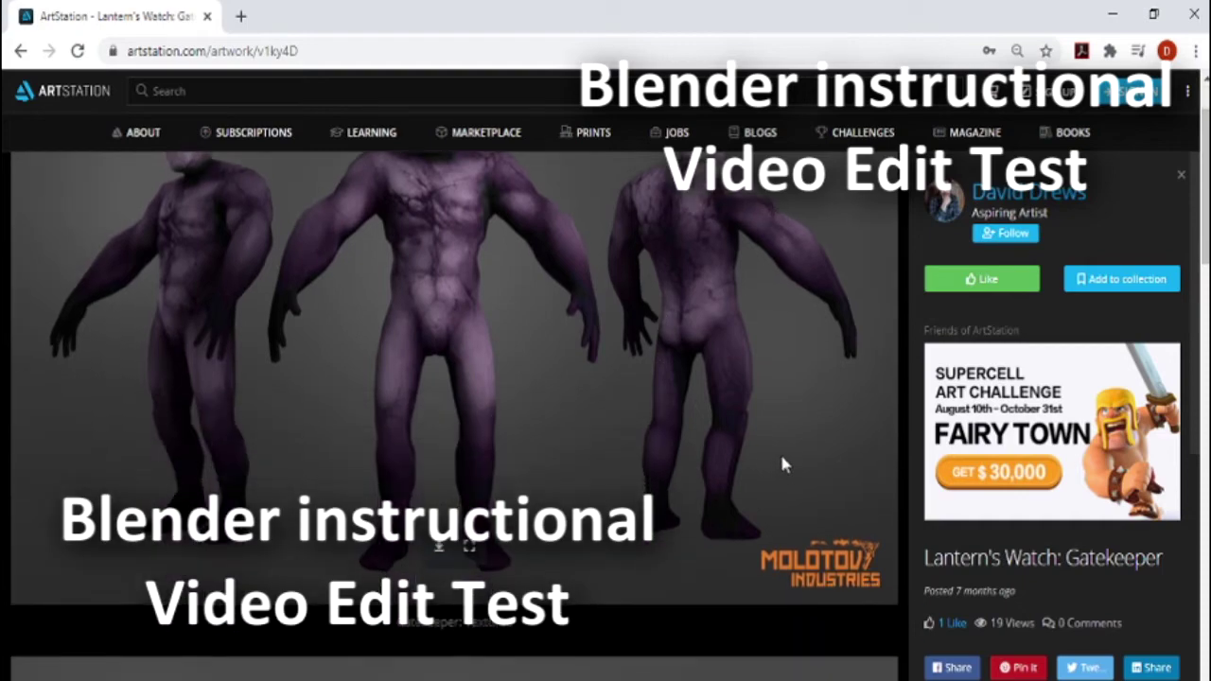
{"action": "scroll", "coordinate": [782, 452], "scroll_direction": "up", "scroll_amount": 1}
{"action": "scroll", "coordinate": [781, 450], "scroll_direction": "down", "scroll_amount": 6}
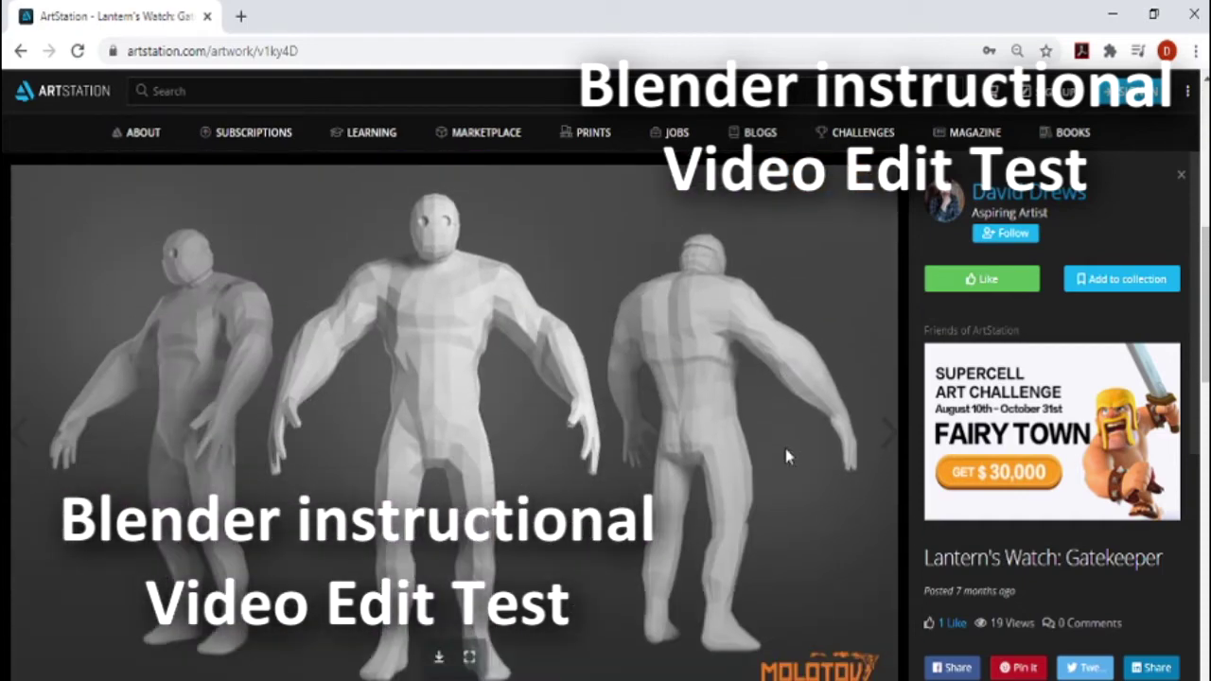
{"action": "scroll", "coordinate": [742, 419], "scroll_direction": "down", "scroll_amount": 7}
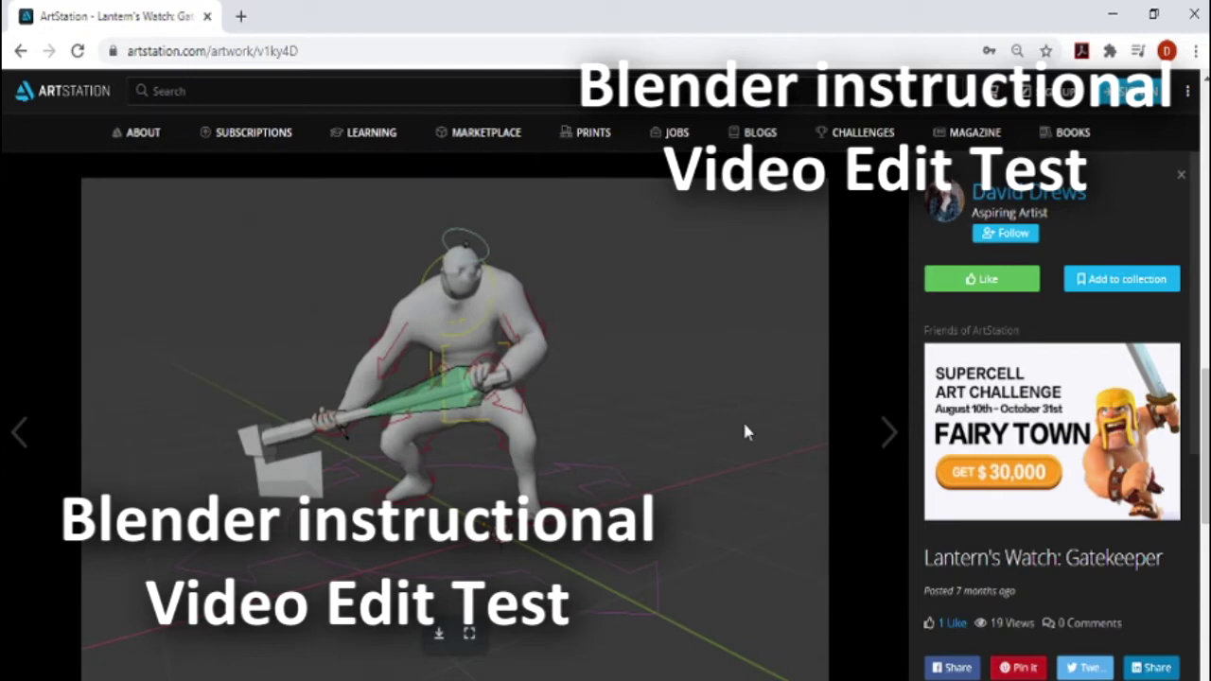
{"action": "scroll", "coordinate": [743, 432], "scroll_direction": "down", "scroll_amount": 6}
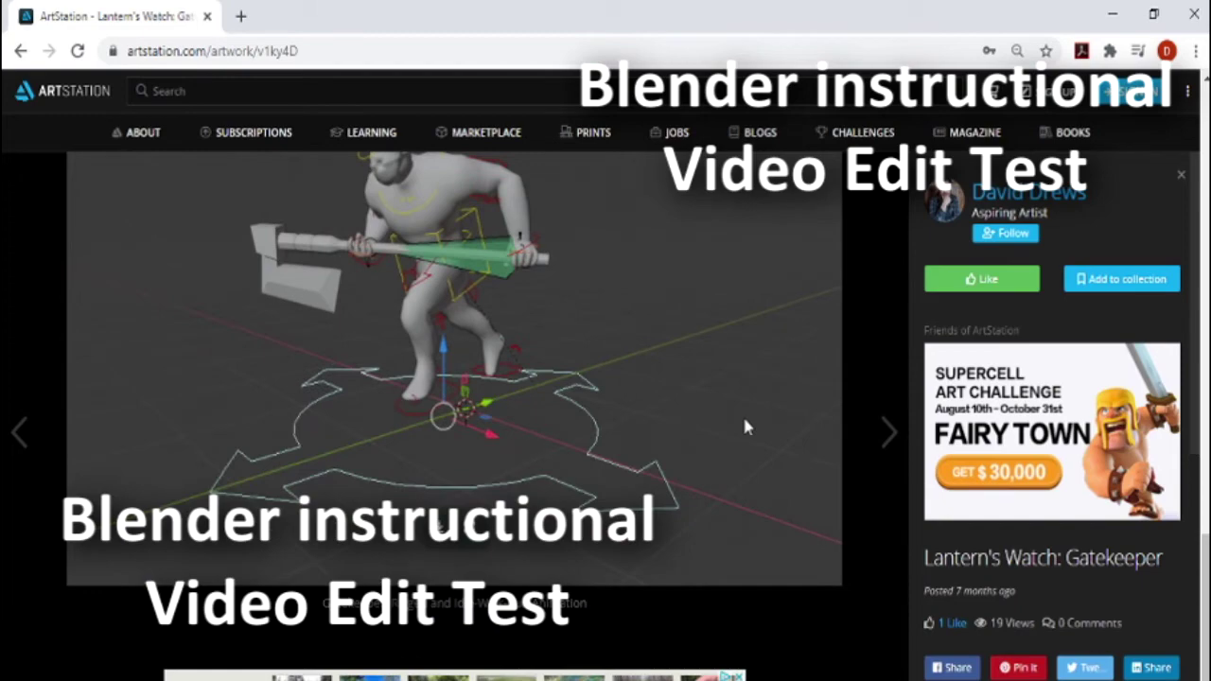
{"action": "scroll", "coordinate": [744, 425], "scroll_direction": "up", "scroll_amount": 1}
{"action": "scroll", "coordinate": [743, 426], "scroll_direction": "down", "scroll_amount": 15}
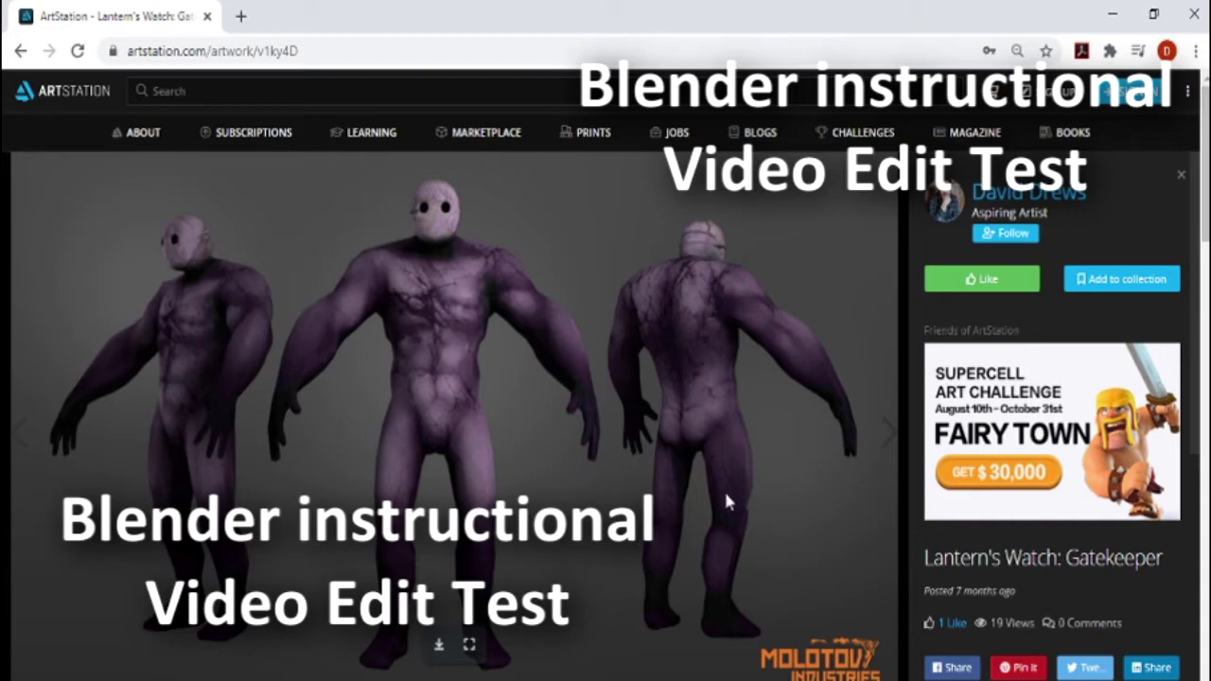
Switch to Blender and dismiss the splash screen, leaving the default cube deselected
{"action": "key", "text": "alt+Tab"}
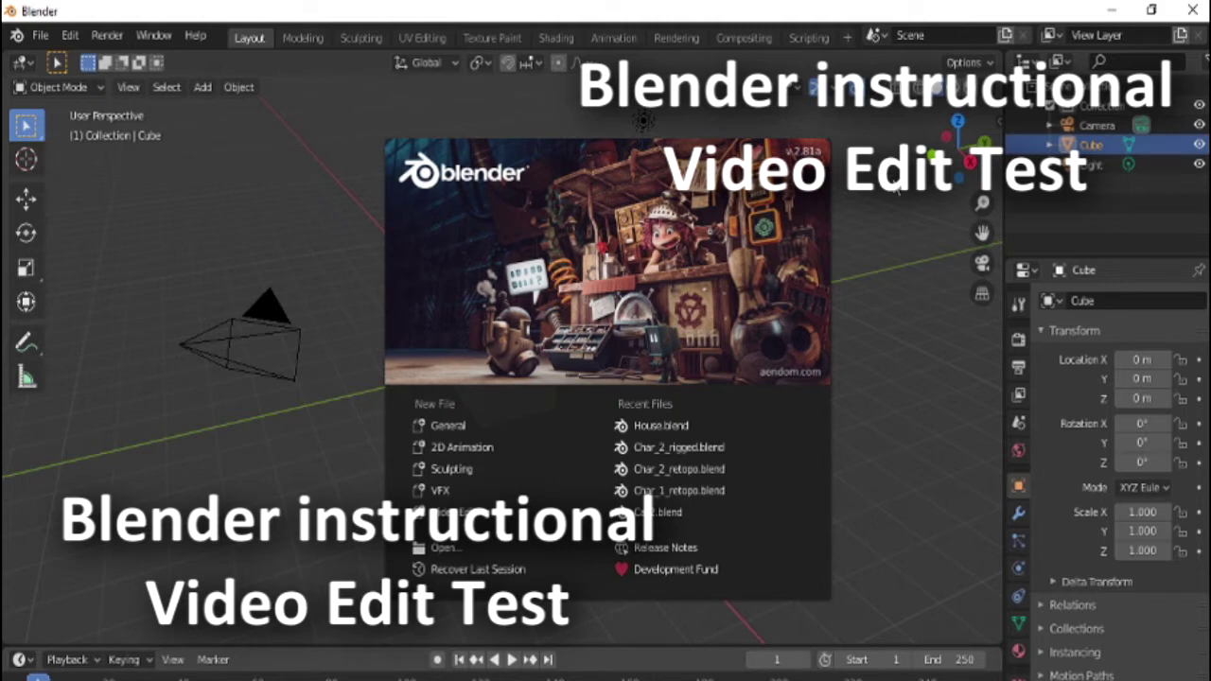
{"action": "left_click", "coordinate": [884, 297]}
{"action": "left_click", "coordinate": [815, 334]}
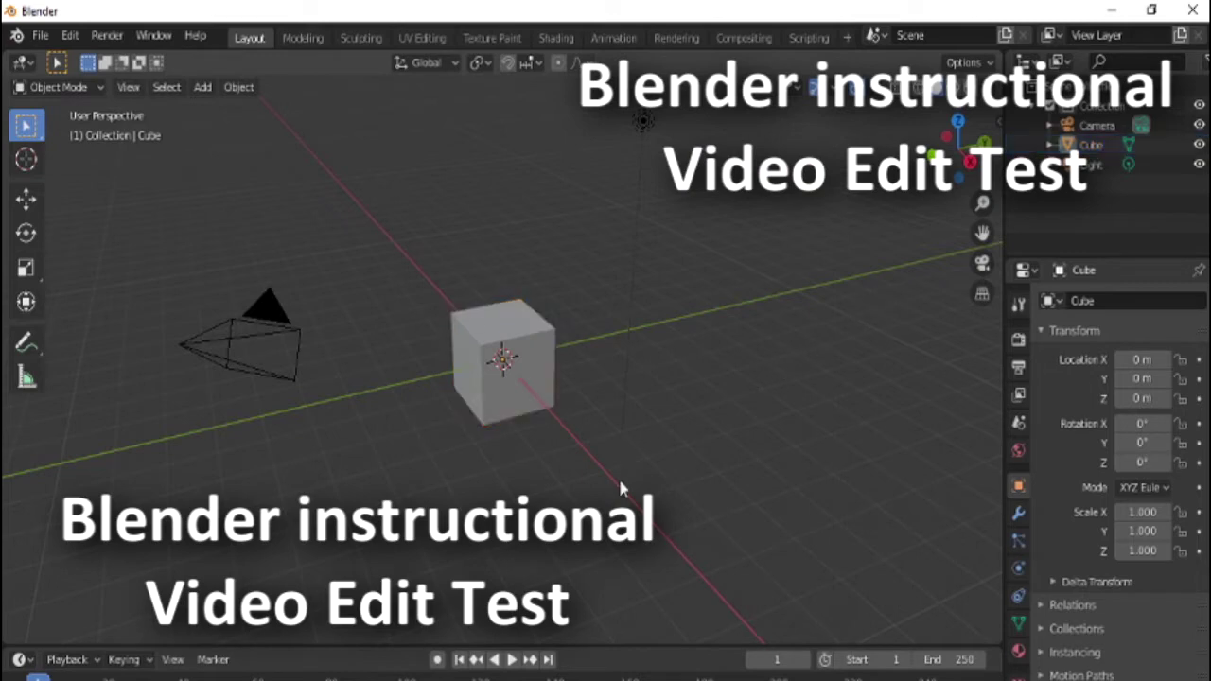
Select the camera, light and cube of the default scene one after another to identify each object
{"action": "left_click", "coordinate": [274, 307]}
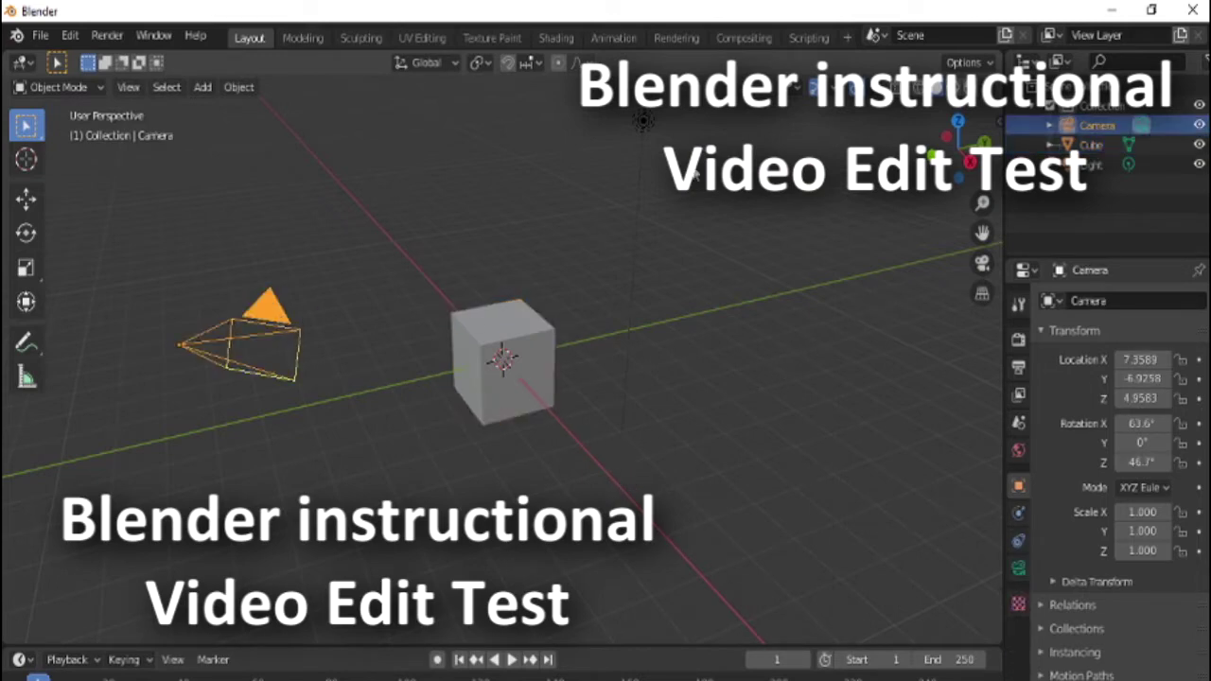
{"action": "left_click", "coordinate": [643, 120]}
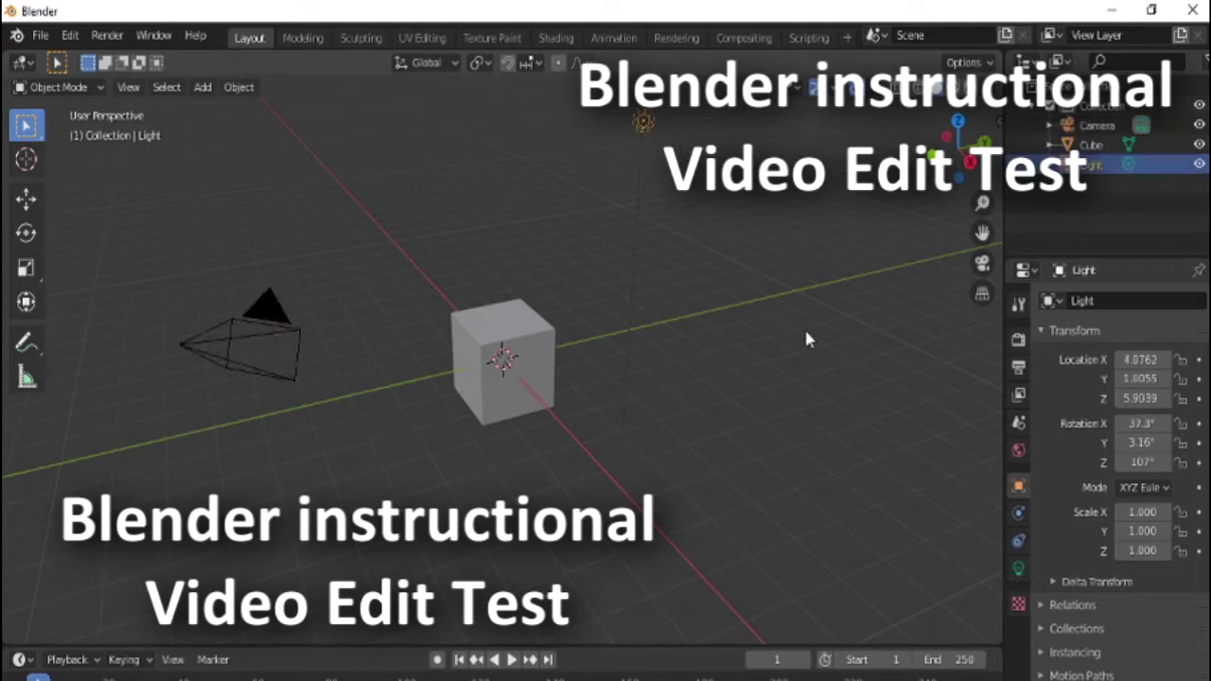
{"action": "left_click", "coordinate": [800, 380]}
{"action": "left_click", "coordinate": [508, 331]}
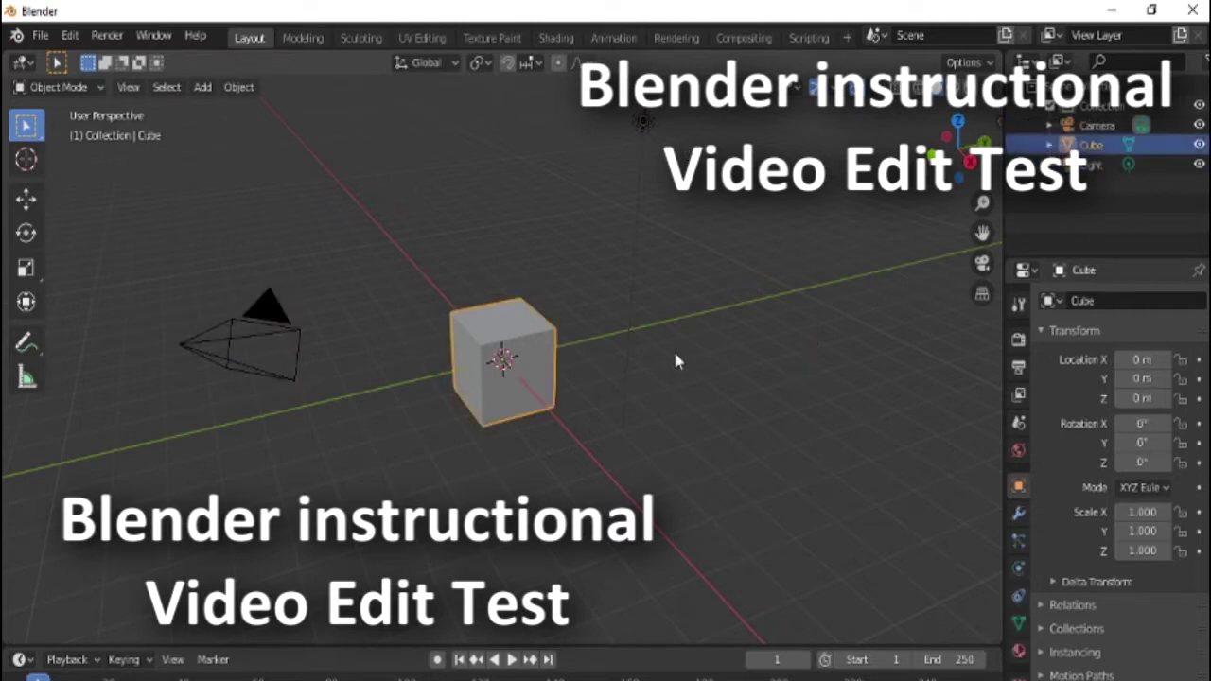
{"action": "left_click", "coordinate": [264, 308]}
{"action": "left_click", "coordinate": [640, 121]}
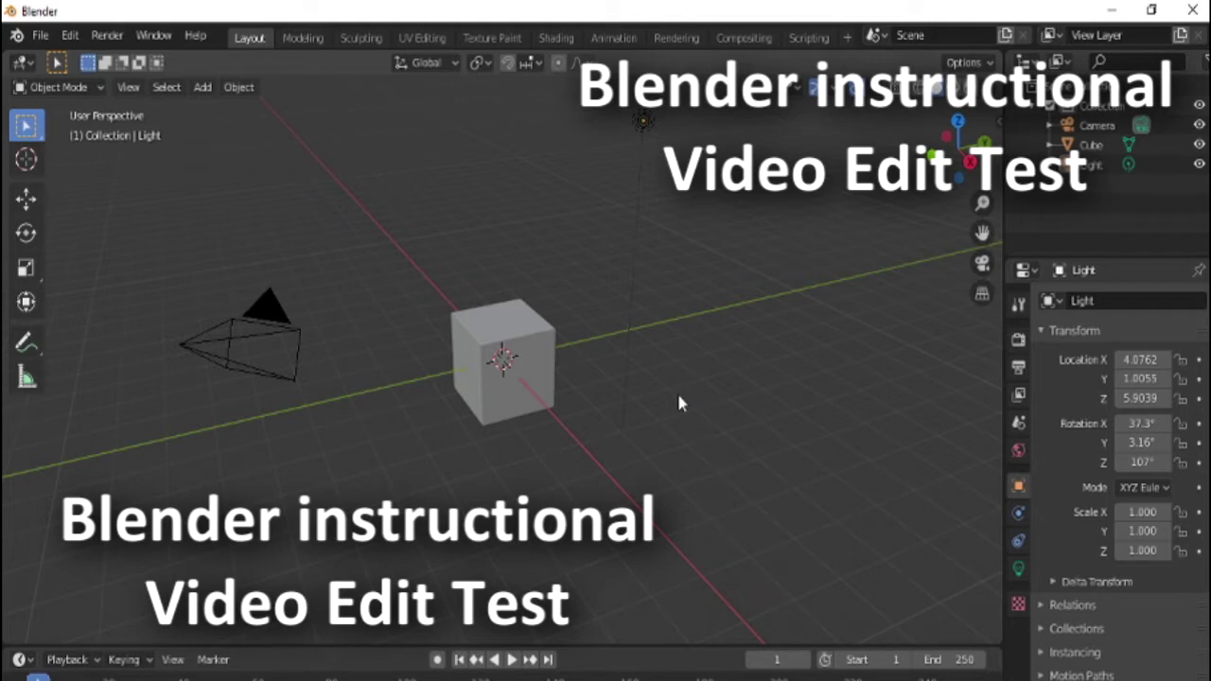
Examine the default scene around the cube from several angles and distances by orbiting, panning and zooming
{"action": "middle_click_drag", "start_coordinate": [679, 406], "coordinate": [760, 476]}
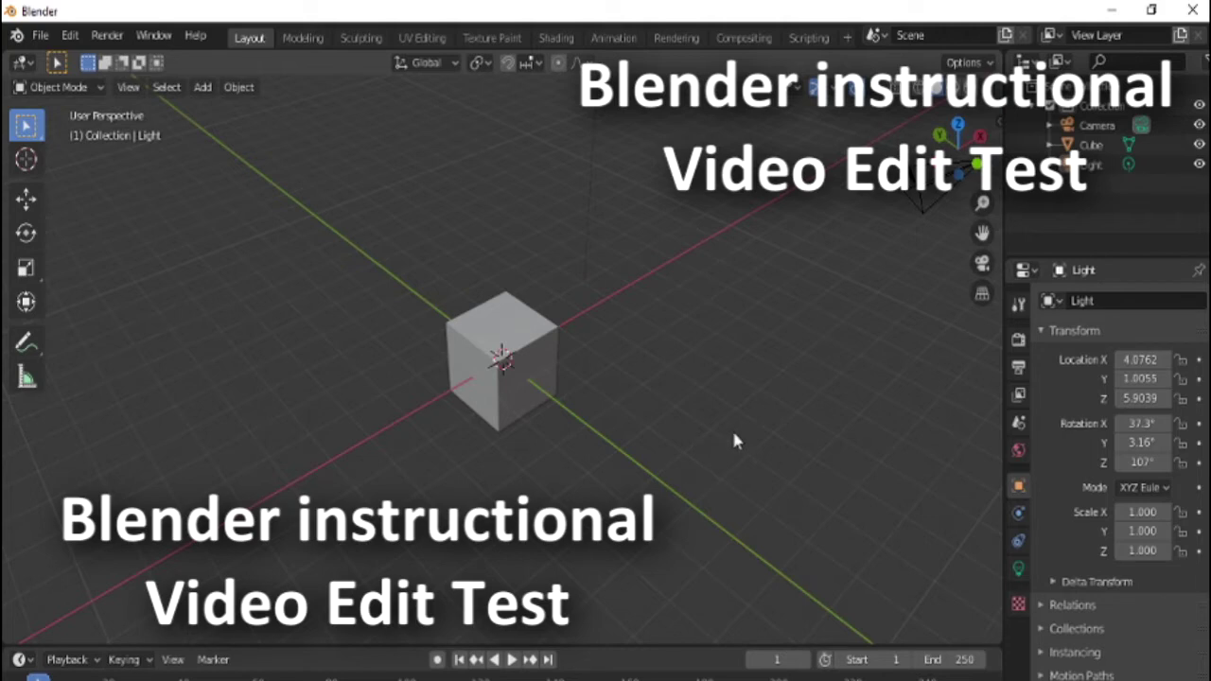
{"action": "middle_click_drag", "start_coordinate": [735, 440], "coordinate": [344, 423]}
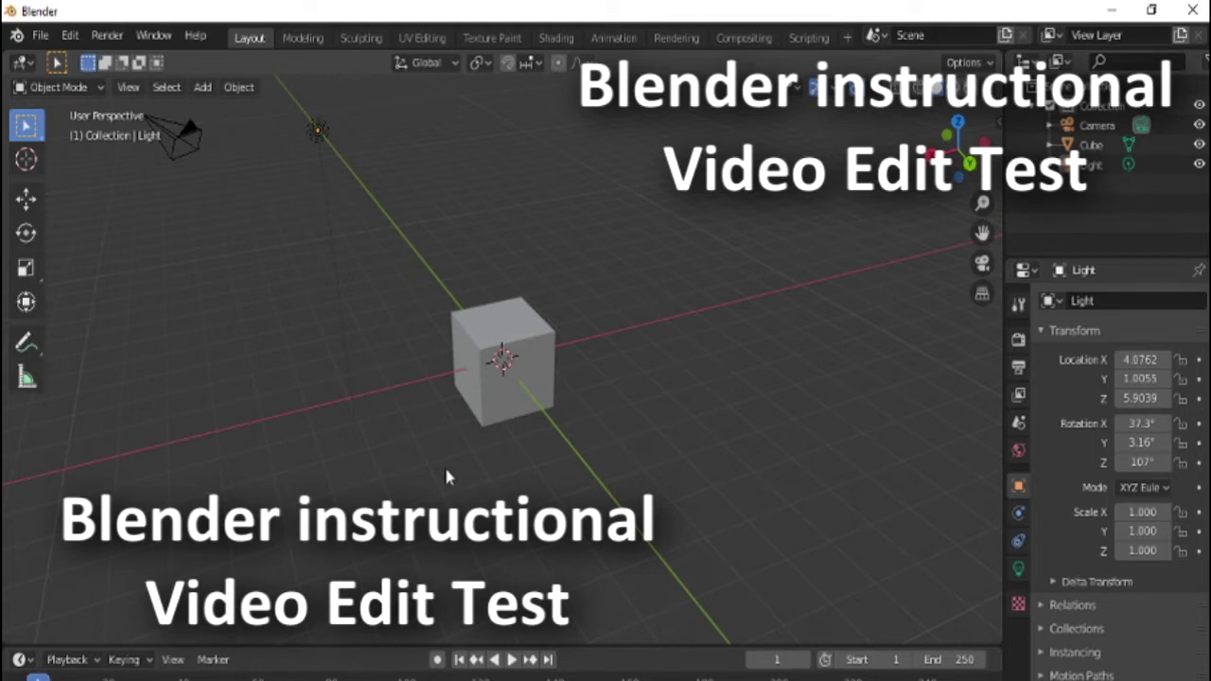
{"action": "middle_click_drag", "start_coordinate": [446, 471], "coordinate": [395, 471], "text": "shift"}
{"action": "middle_click_drag", "start_coordinate": [563, 451], "coordinate": [282, 461]}
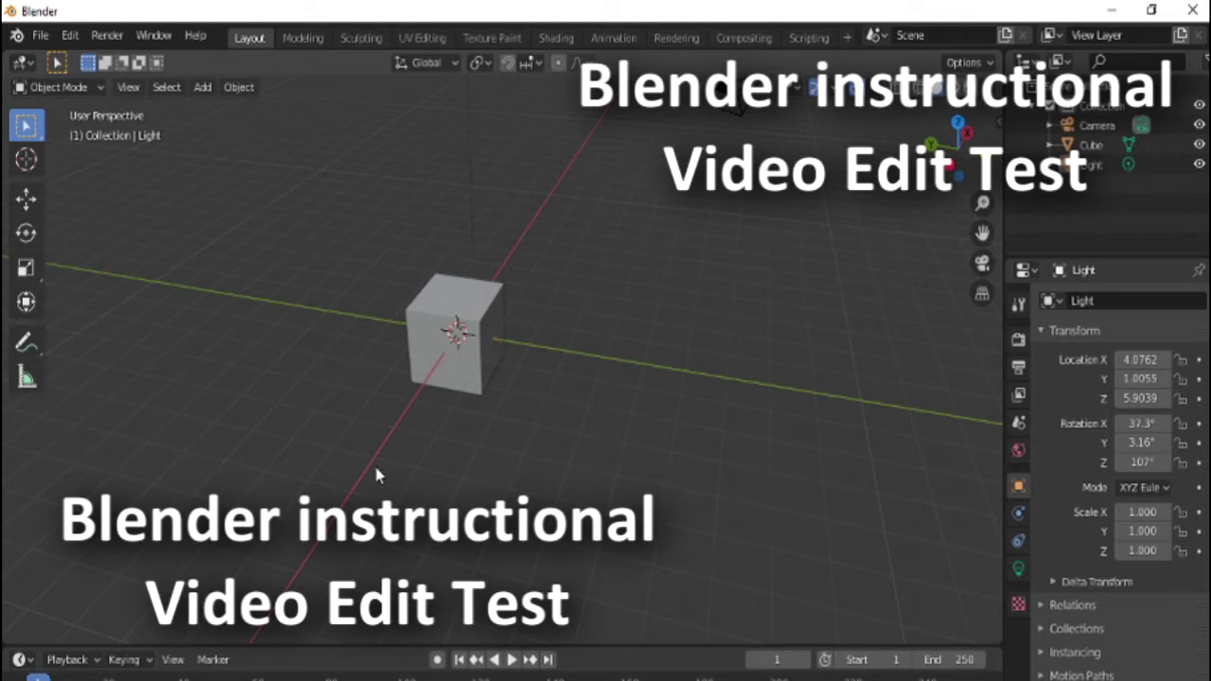
{"action": "scroll", "coordinate": [375, 467], "scroll_direction": "up", "scroll_amount": 5}
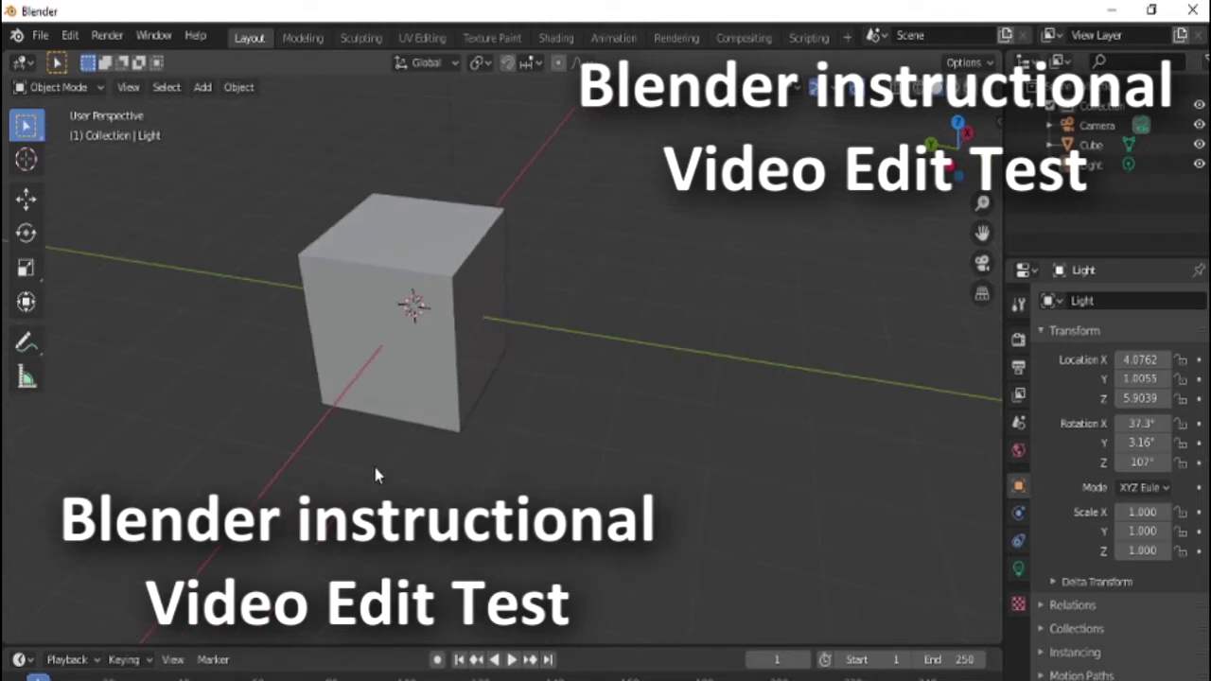
{"action": "scroll", "coordinate": [376, 466], "scroll_direction": "down", "scroll_amount": 7}
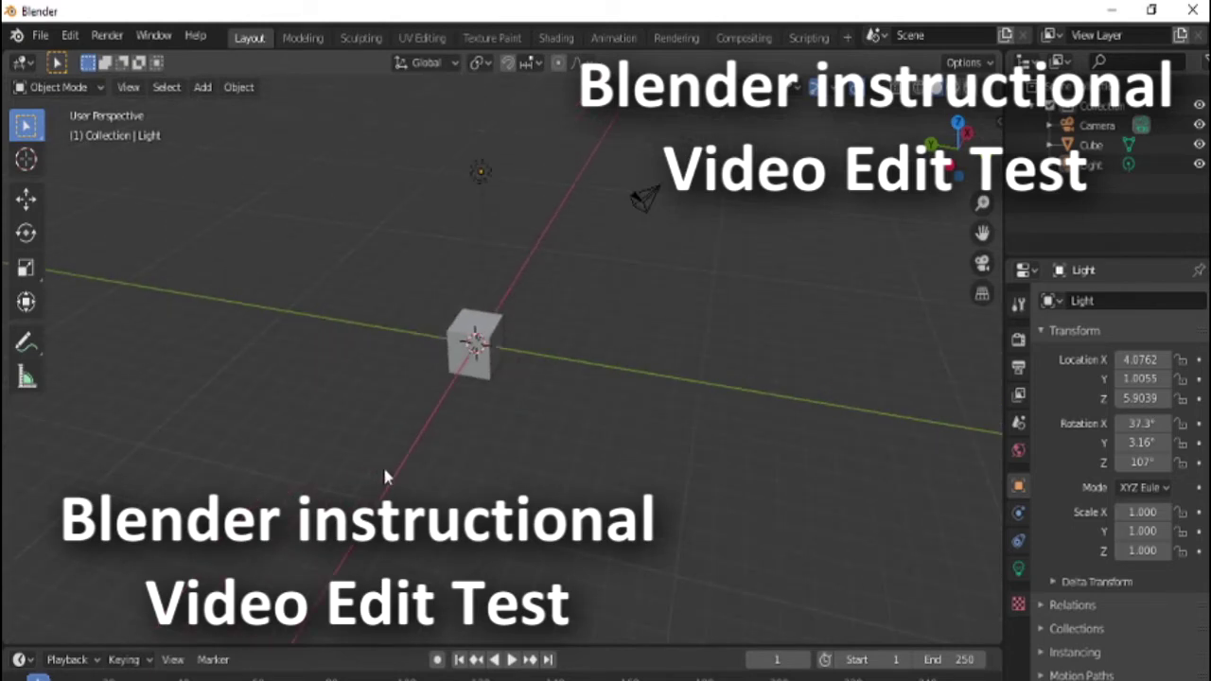
{"action": "middle_click_drag", "start_coordinate": [522, 464], "coordinate": [409, 463]}
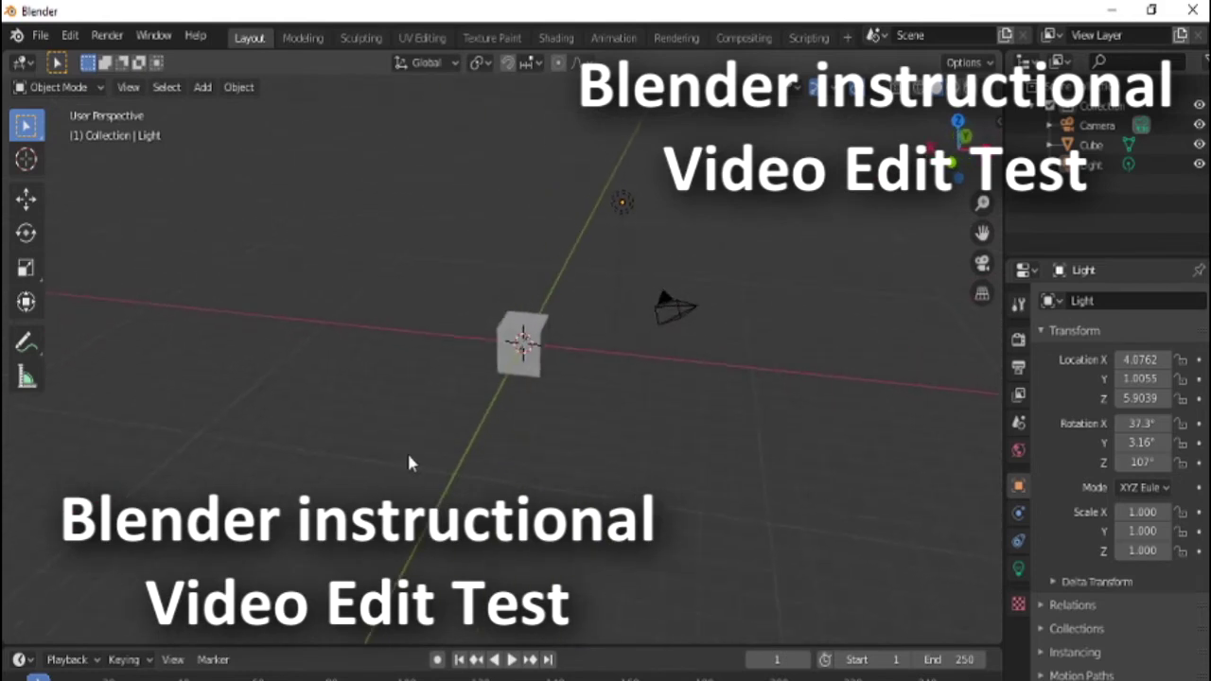
{"action": "middle_click_drag", "start_coordinate": [575, 467], "coordinate": [660, 499]}
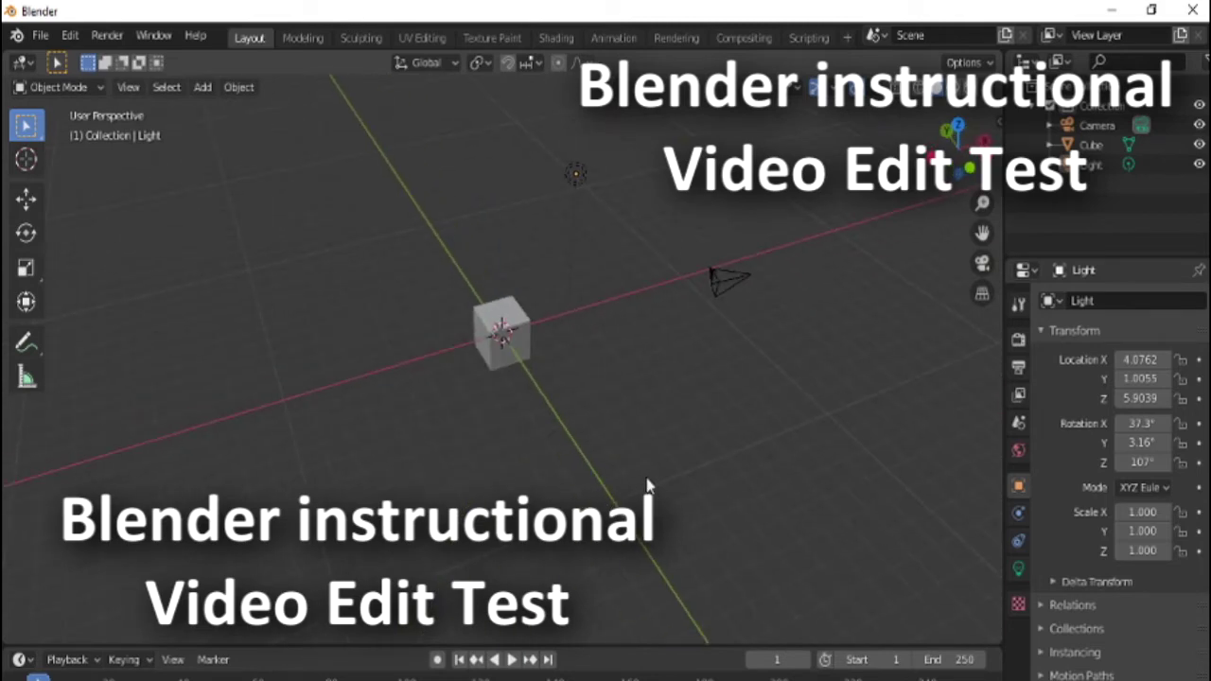
Select the cube and frame the view on it to inspect it from another angle
{"action": "left_click", "coordinate": [523, 357]}
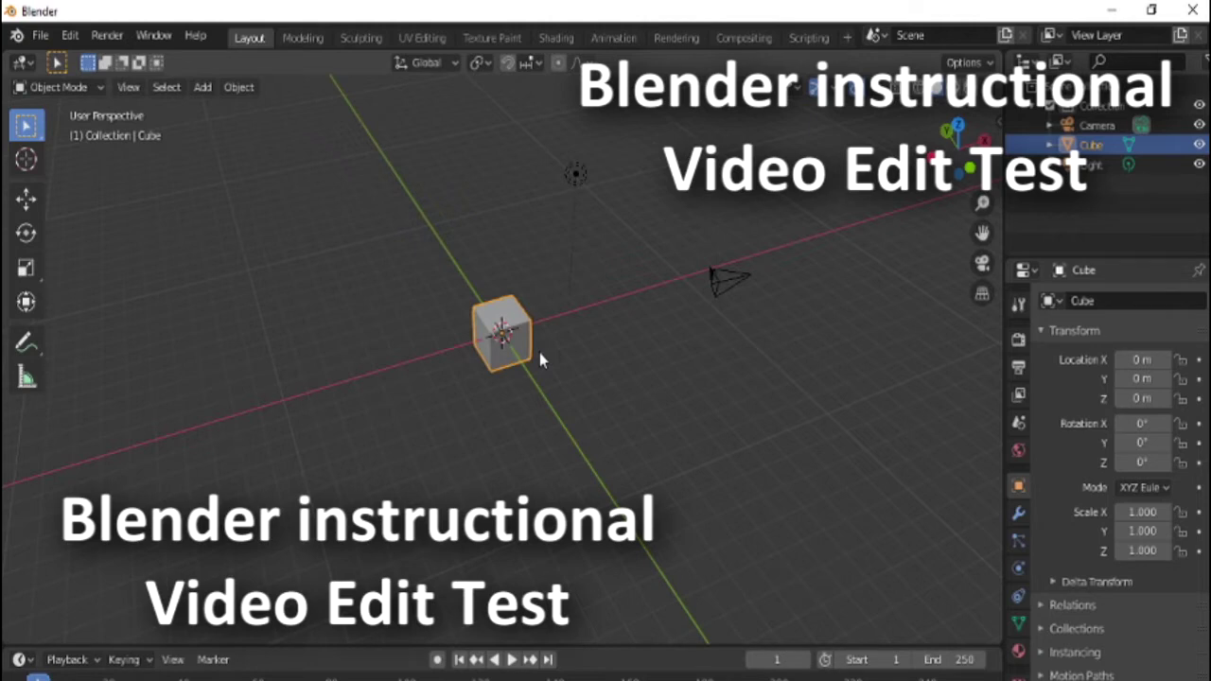
{"action": "key", "text": "KP_Decimal"}
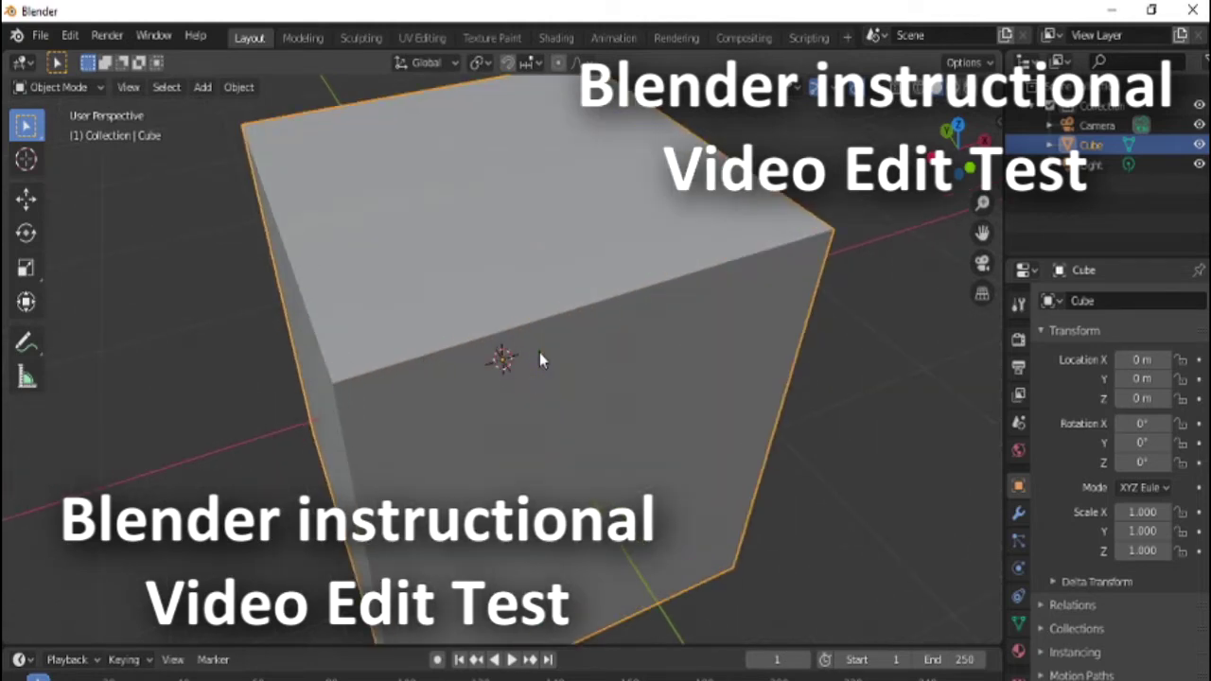
{"action": "scroll", "coordinate": [541, 353], "scroll_direction": "down", "scroll_amount": 5}
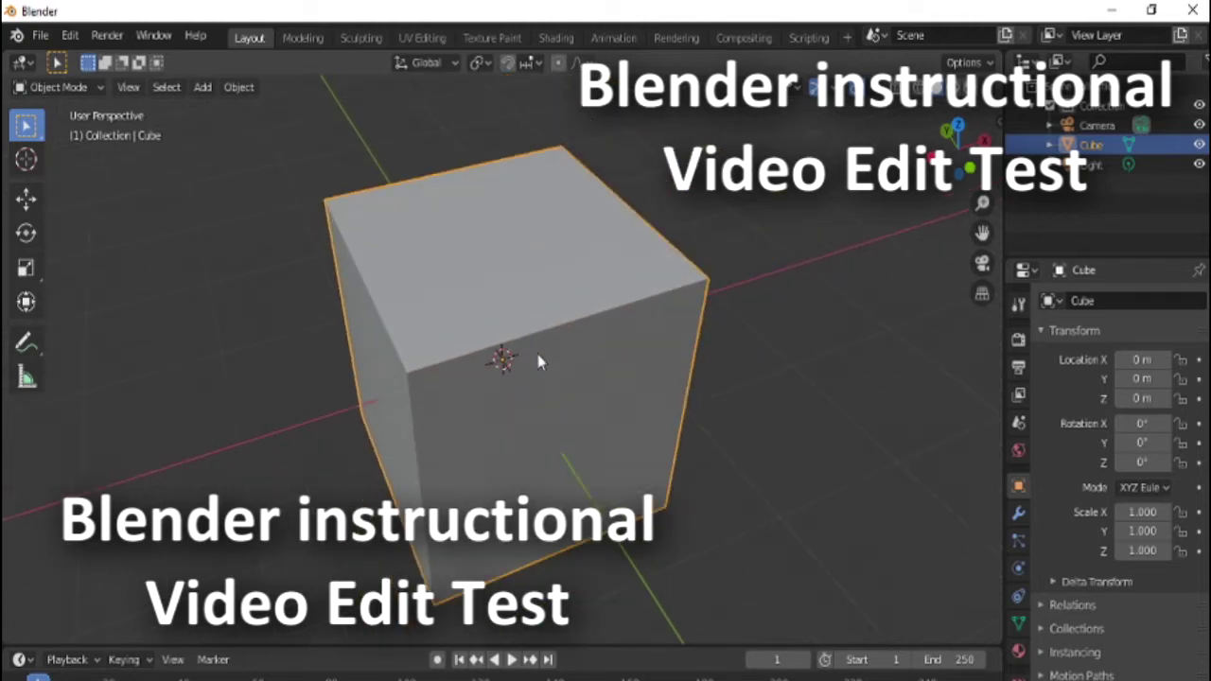
{"action": "scroll", "coordinate": [601, 383], "scroll_direction": "down", "scroll_amount": 2}
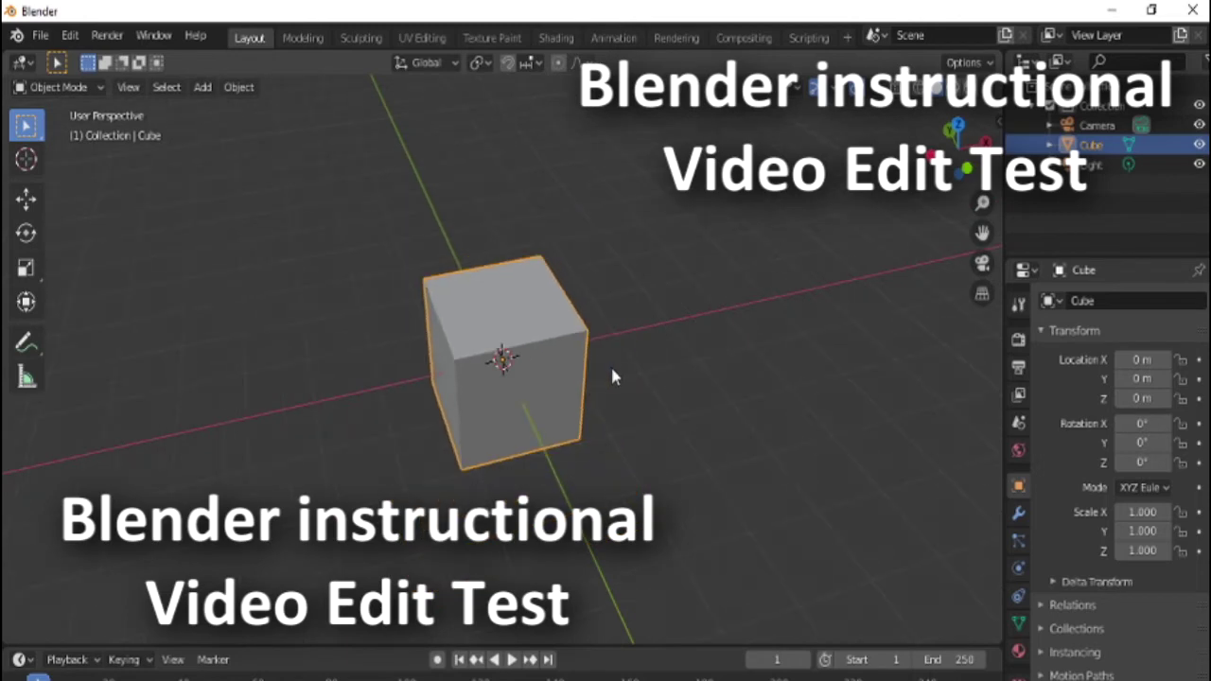
{"action": "middle_click_drag", "start_coordinate": [611, 370], "coordinate": [675, 369]}
{"action": "scroll", "coordinate": [678, 367], "scroll_direction": "down", "scroll_amount": 1}
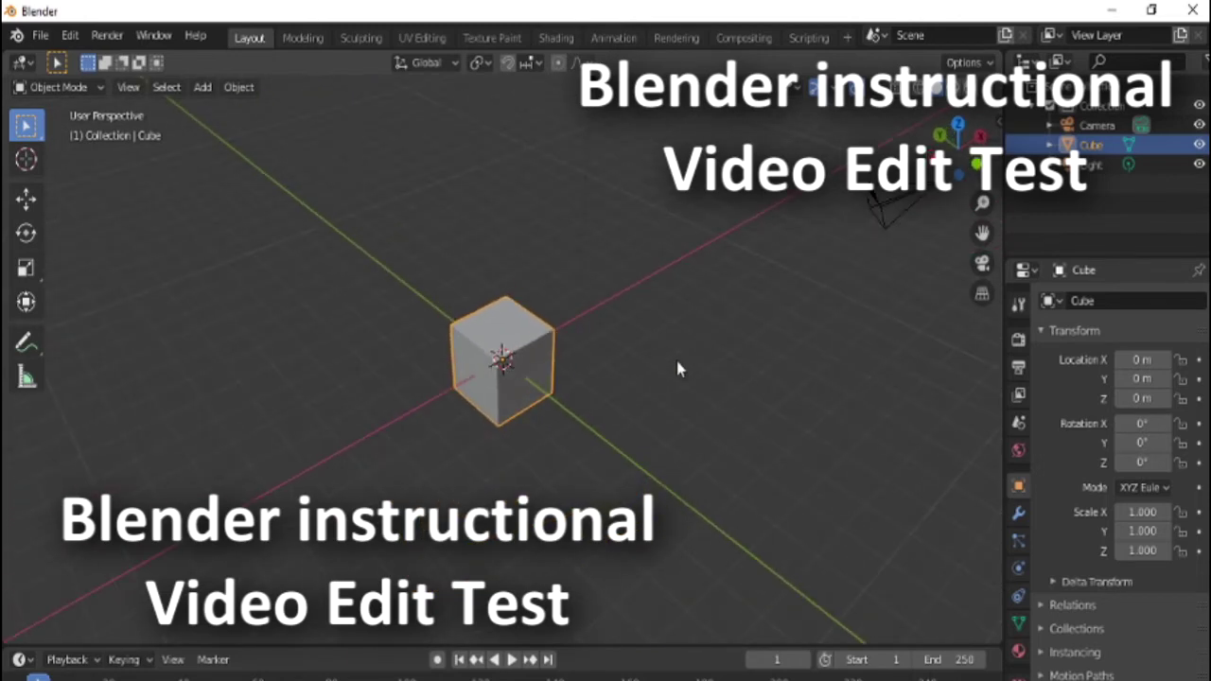
Select the light and centre the view on it to look at its surroundings
{"action": "left_click", "coordinate": [630, 200]}
{"action": "scroll", "coordinate": [631, 200], "scroll_direction": "up", "scroll_amount": 4}
{"action": "key", "text": "KP_Decimal"}
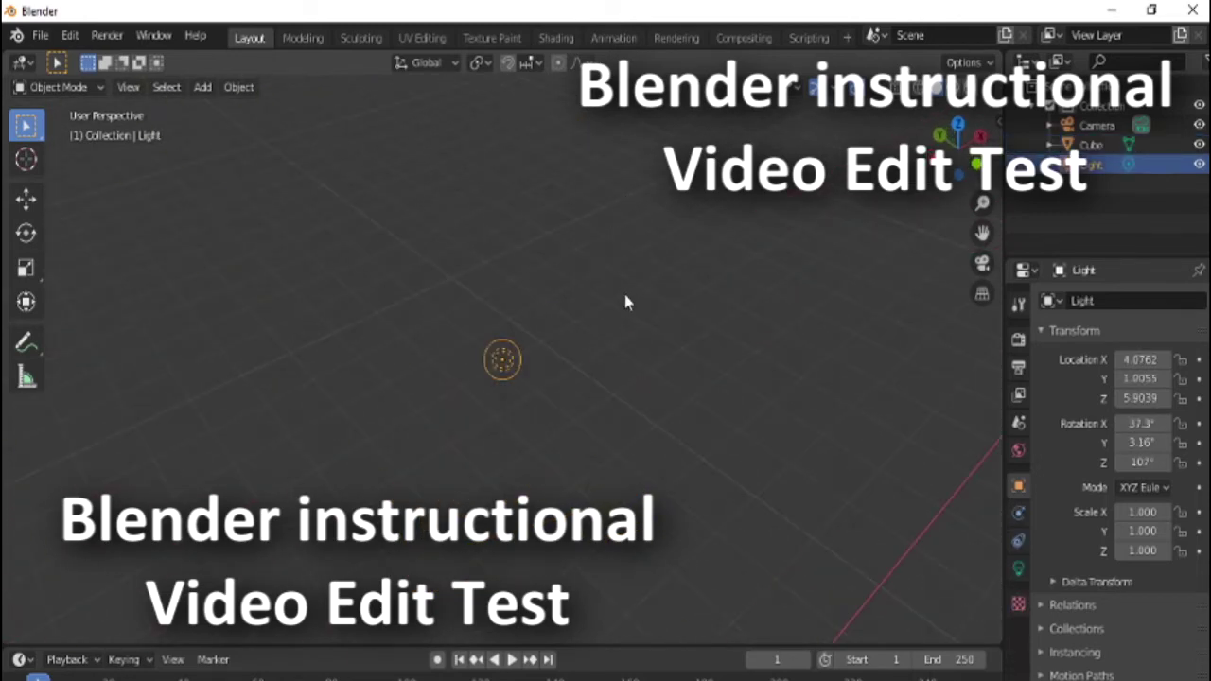
{"action": "scroll", "coordinate": [625, 300], "scroll_direction": "down", "scroll_amount": 2}
{"action": "middle_click_drag", "start_coordinate": [630, 303], "coordinate": [744, 401]}
Select the camera and centre the view on it, clear the selection and return to an overview of the scene
{"action": "left_click", "coordinate": [753, 201]}
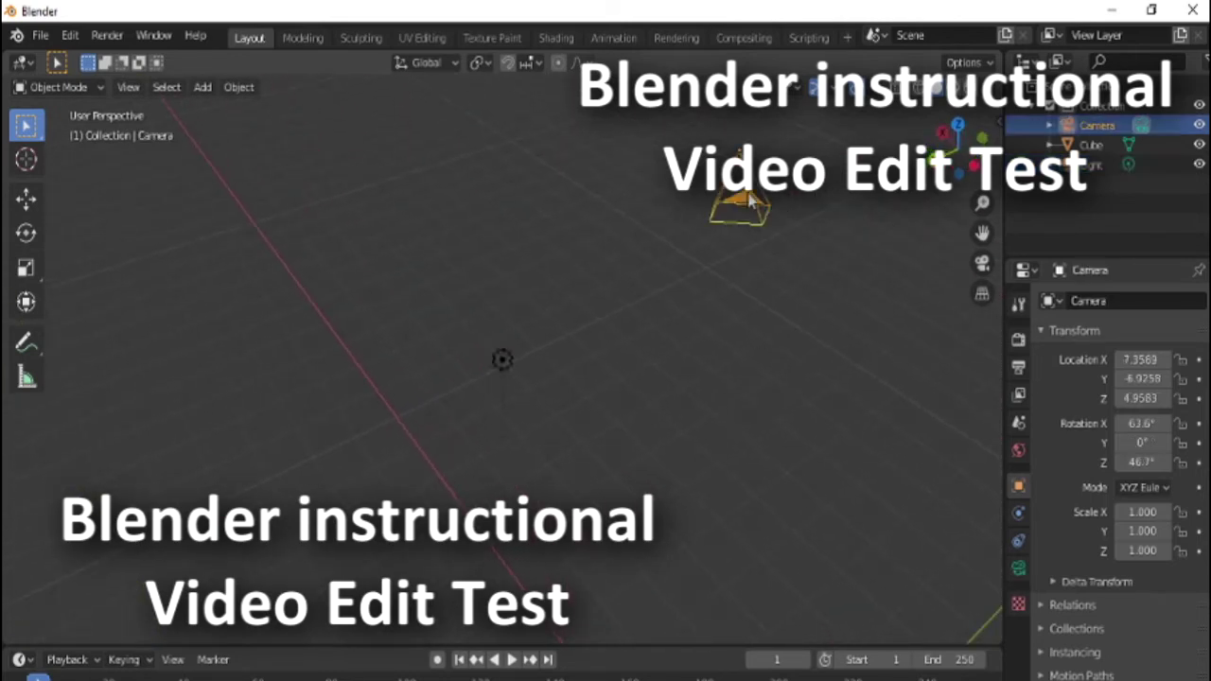
{"action": "scroll", "coordinate": [750, 199], "scroll_direction": "up", "scroll_amount": 2}
{"action": "scroll", "coordinate": [750, 201], "scroll_direction": "up", "scroll_amount": 4}
{"action": "scroll", "coordinate": [719, 283], "scroll_direction": "down", "scroll_amount": 5}
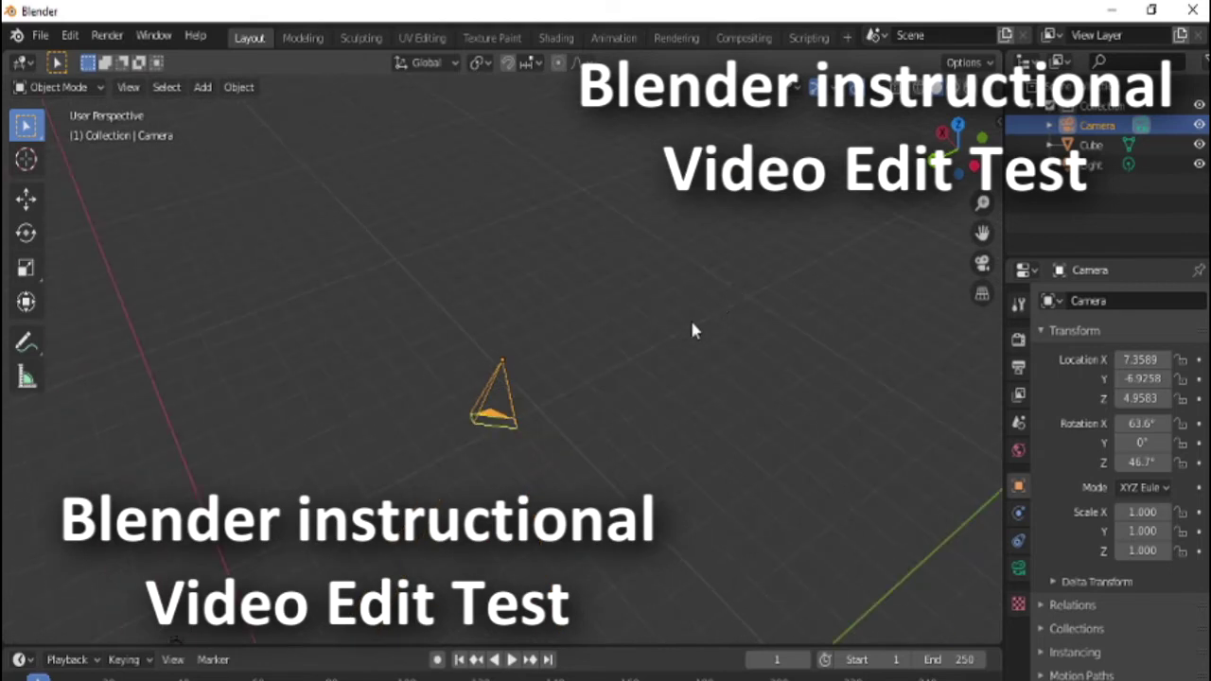
{"action": "middle_click_drag", "start_coordinate": [568, 435], "coordinate": [707, 248]}
{"action": "scroll", "coordinate": [696, 331], "scroll_direction": "down", "scroll_amount": 3}
{"action": "left_click", "coordinate": [674, 402]}
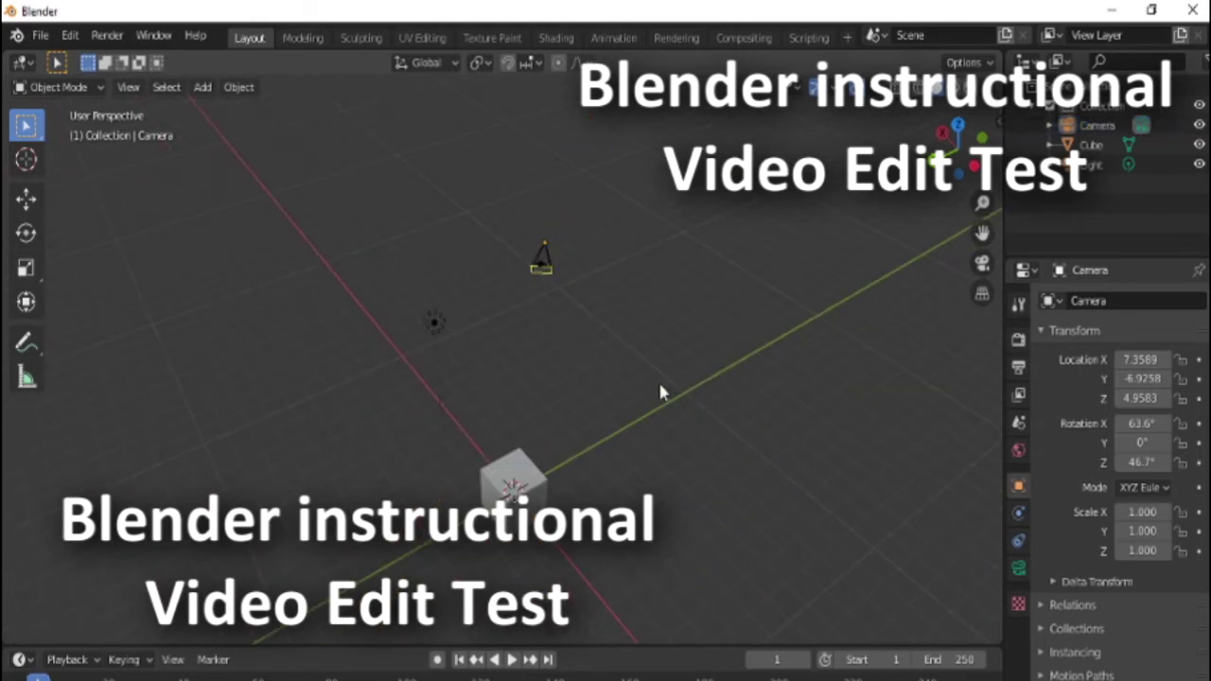
{"action": "middle_click_drag", "start_coordinate": [662, 392], "coordinate": [595, 336]}
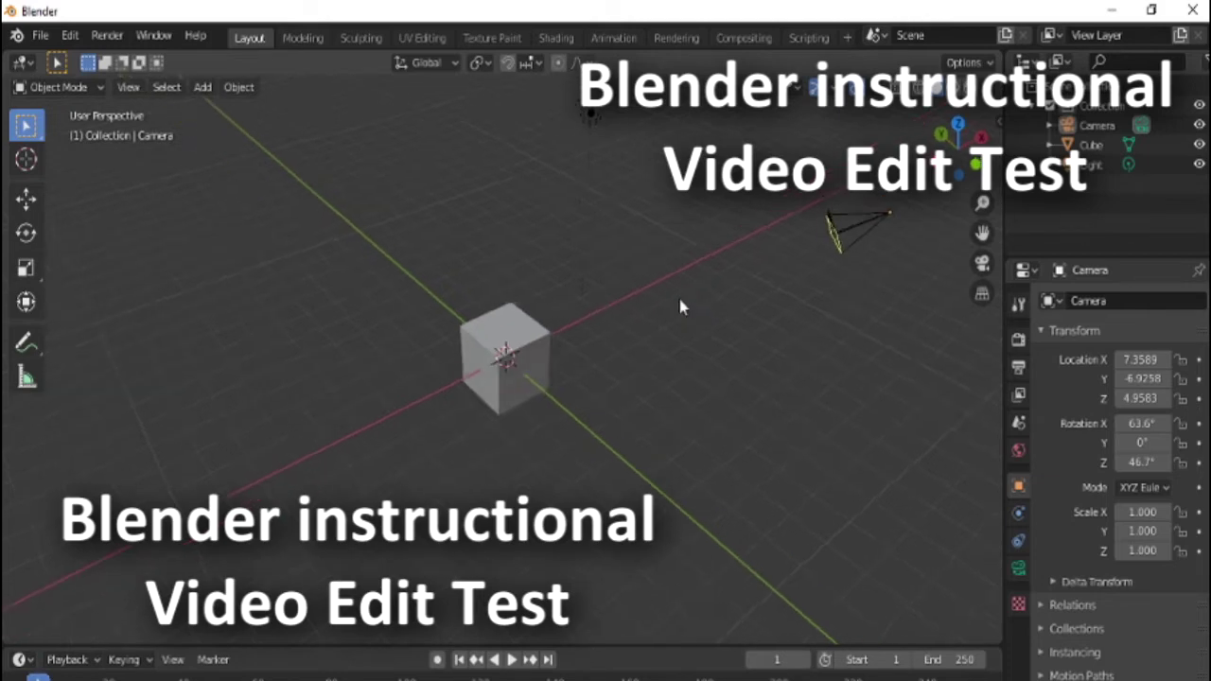
Select the cube, switch it from Object Mode to Edit Mode and clear the mesh selection
{"action": "middle_click_drag", "start_coordinate": [365, 331], "coordinate": [429, 333]}
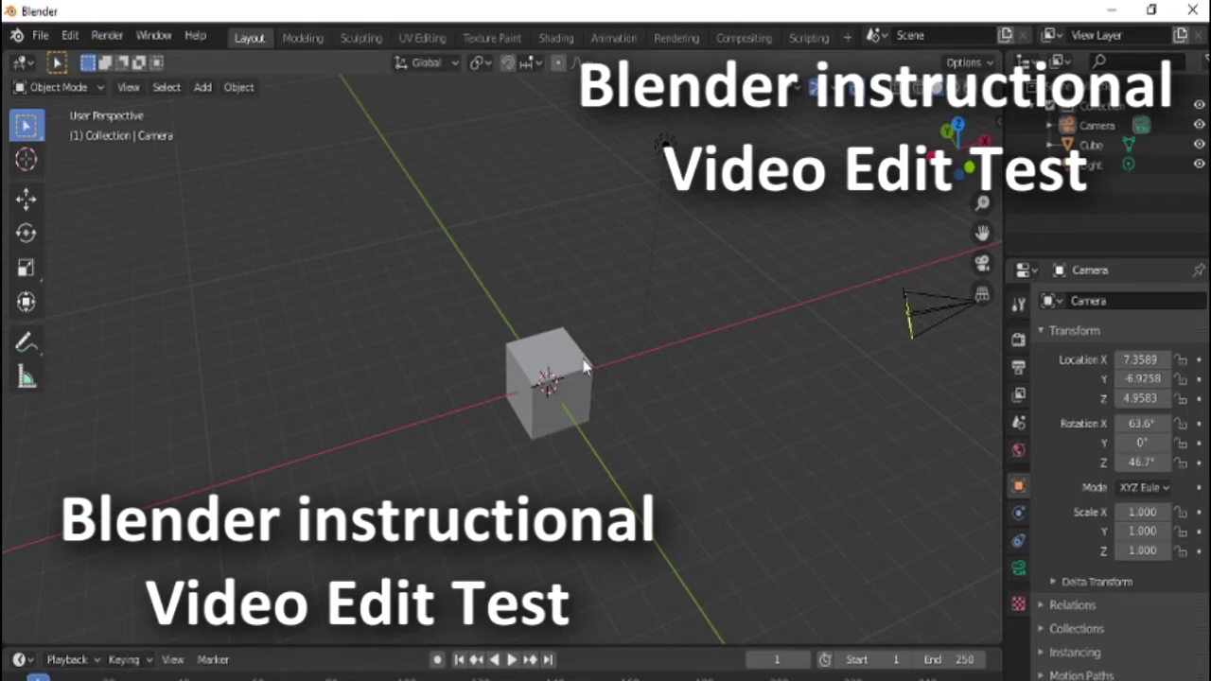
{"action": "left_click", "coordinate": [102, 91]}
{"action": "left_click", "coordinate": [570, 354]}
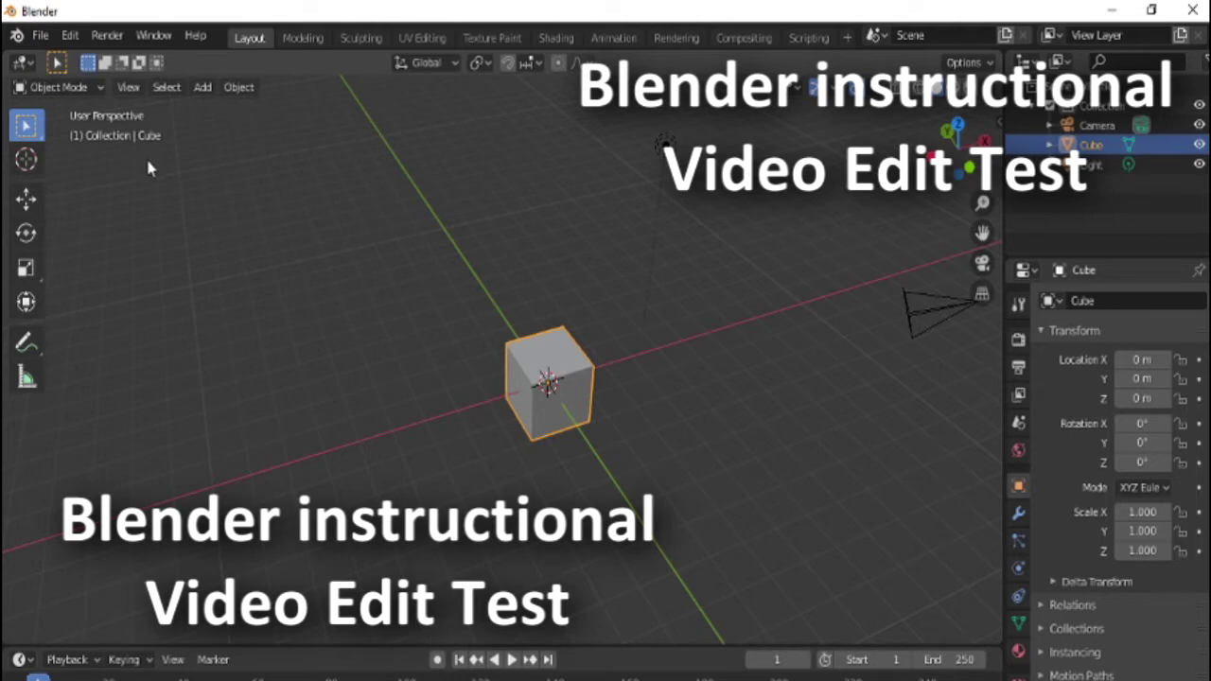
{"action": "left_click", "coordinate": [103, 87]}
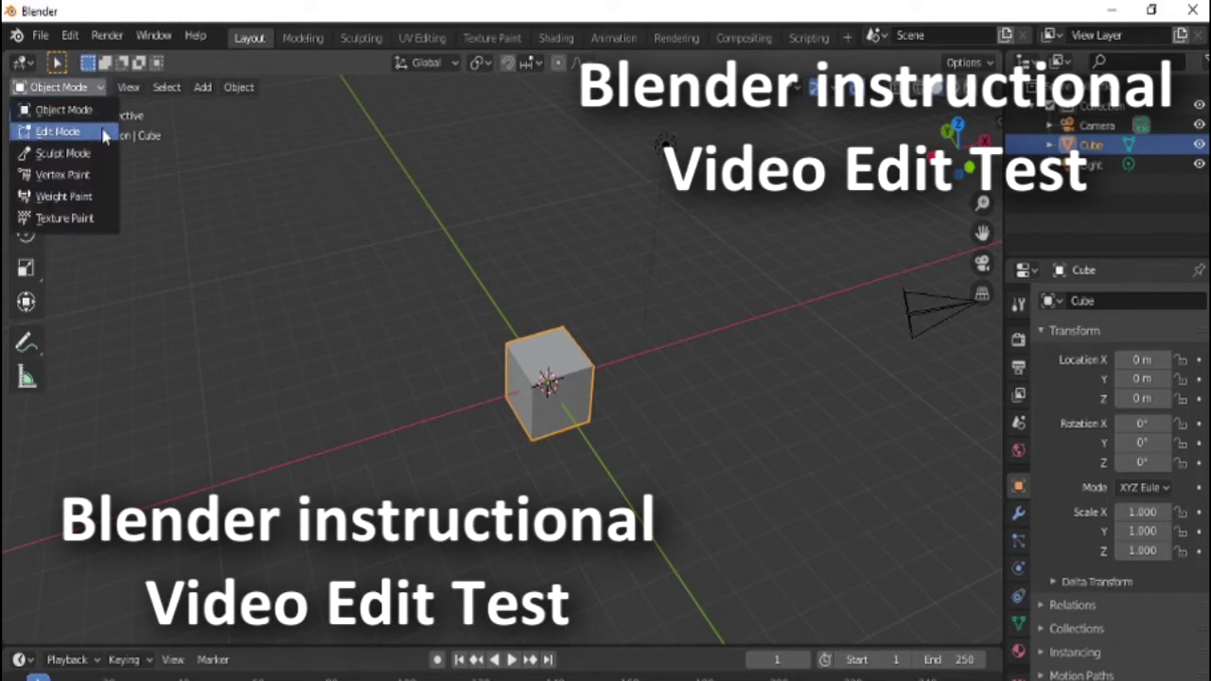
{"action": "left_click", "coordinate": [102, 131]}
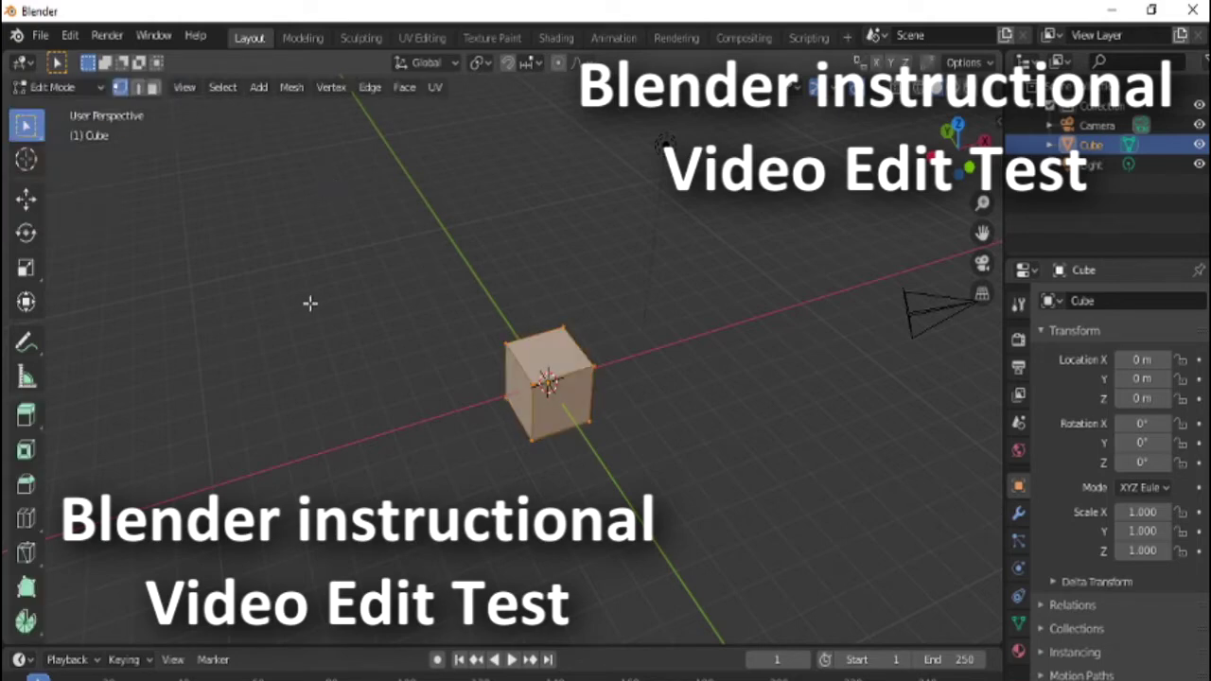
{"action": "left_click", "coordinate": [412, 346]}
Switch the cube to Sculpt Mode and return it to Object Mode
{"action": "left_click", "coordinate": [98, 88]}
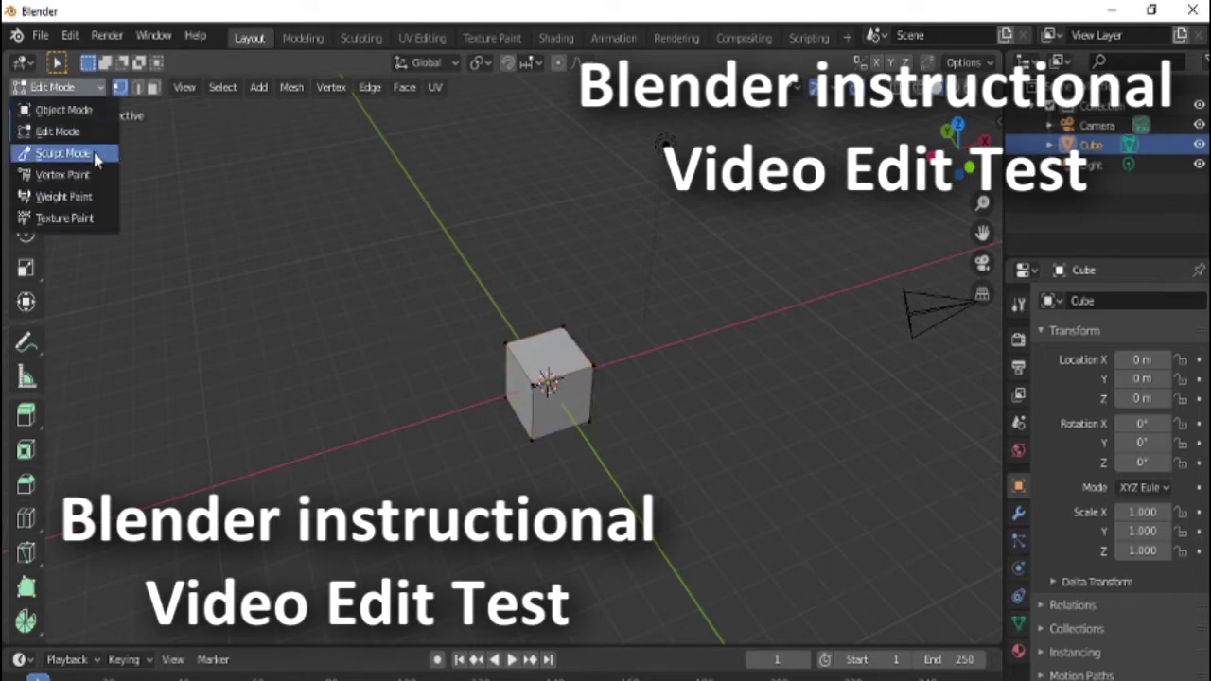
{"action": "left_click", "coordinate": [103, 155]}
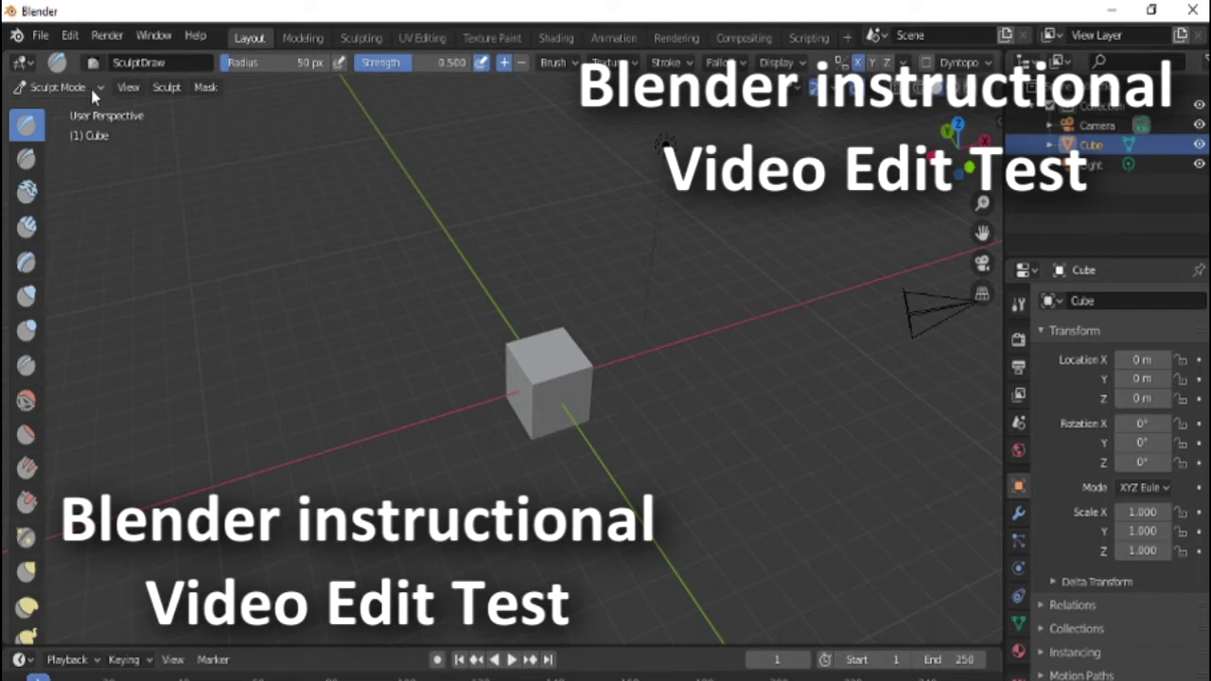
{"action": "left_click", "coordinate": [94, 87]}
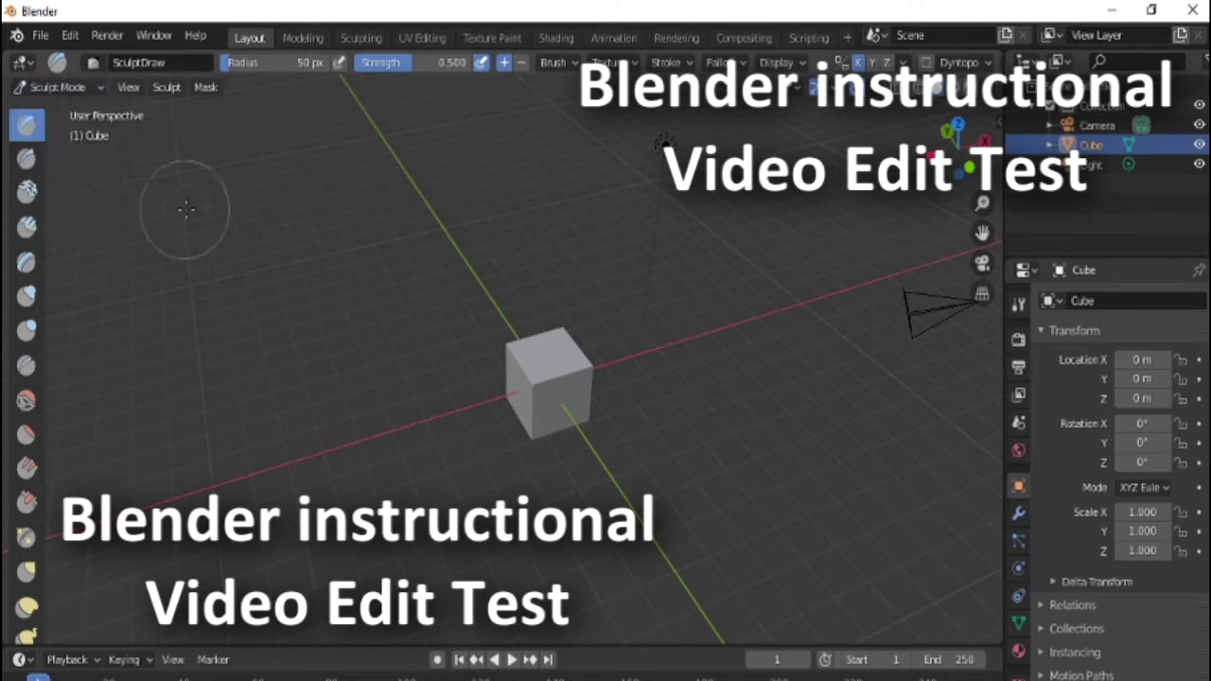
{"action": "left_click", "coordinate": [59, 87]}
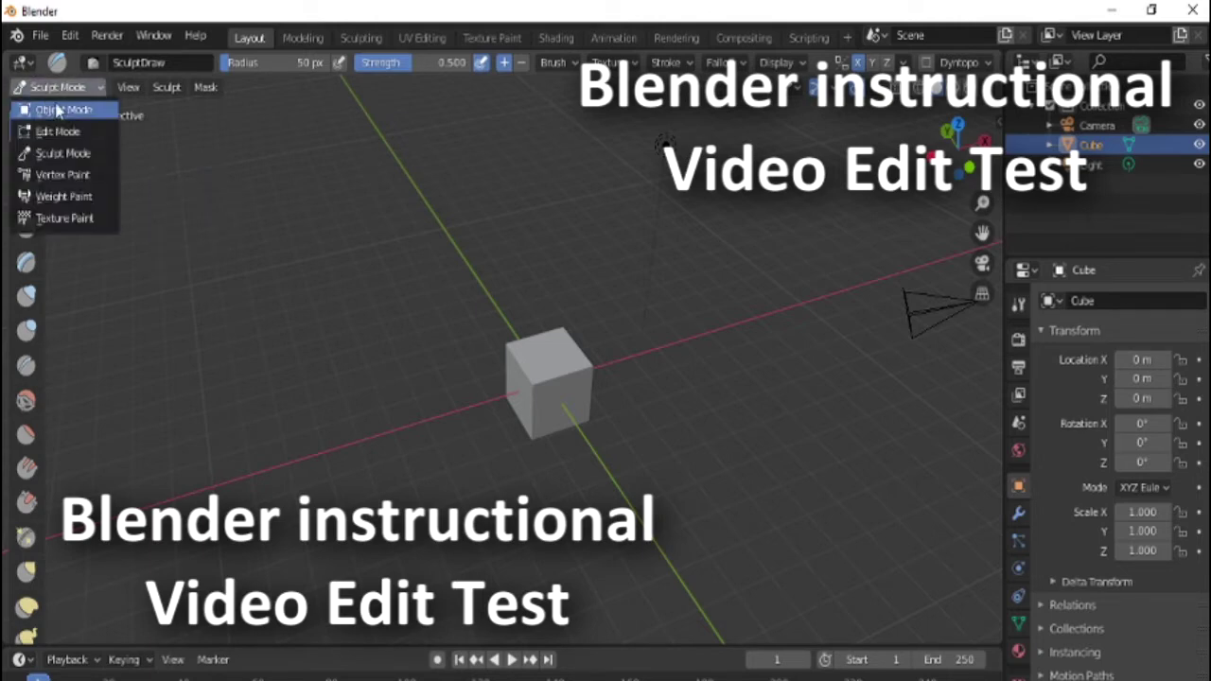
{"action": "left_click", "coordinate": [64, 110]}
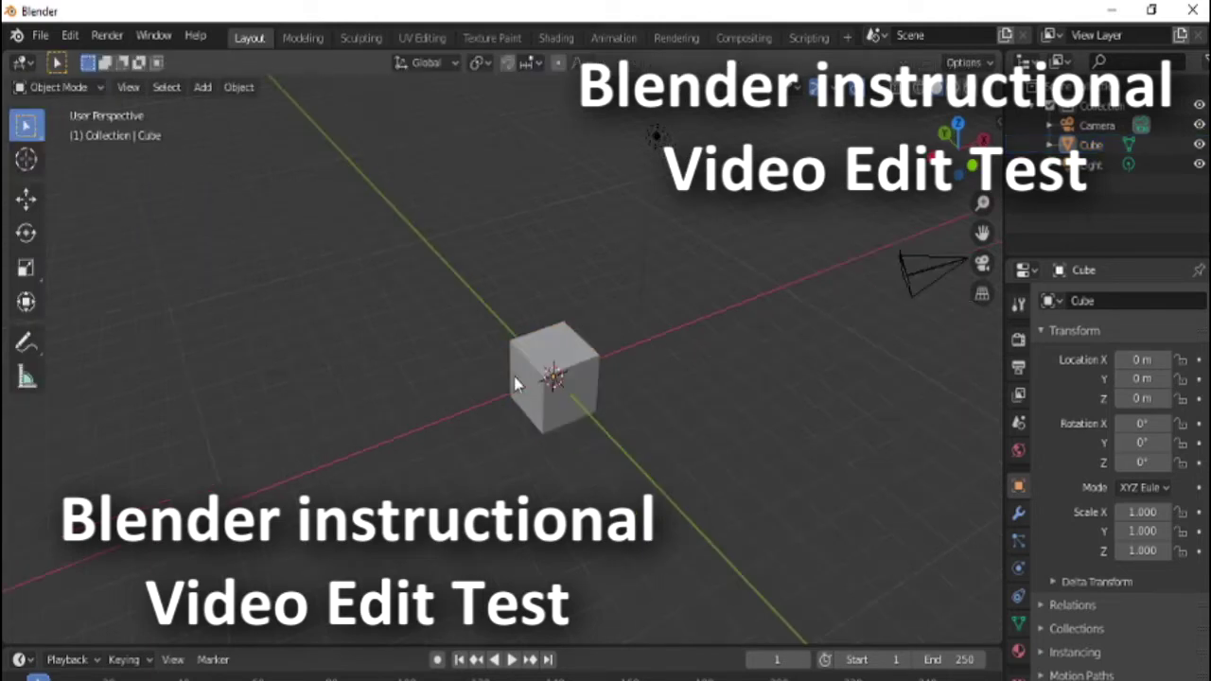
Deselect and reselect the cube with the box selection tool, and activate the Move tool for it
{"action": "middle_click_drag", "start_coordinate": [416, 306], "coordinate": [448, 301]}
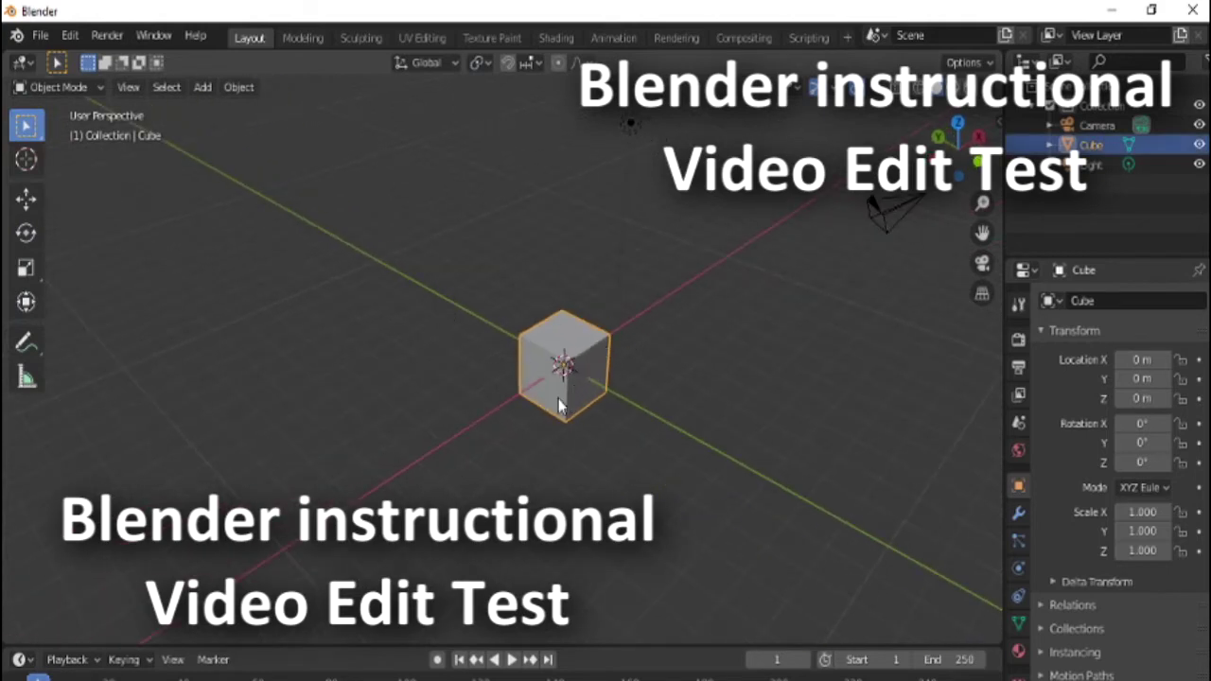
{"action": "middle_click_drag", "start_coordinate": [371, 347], "coordinate": [388, 327]}
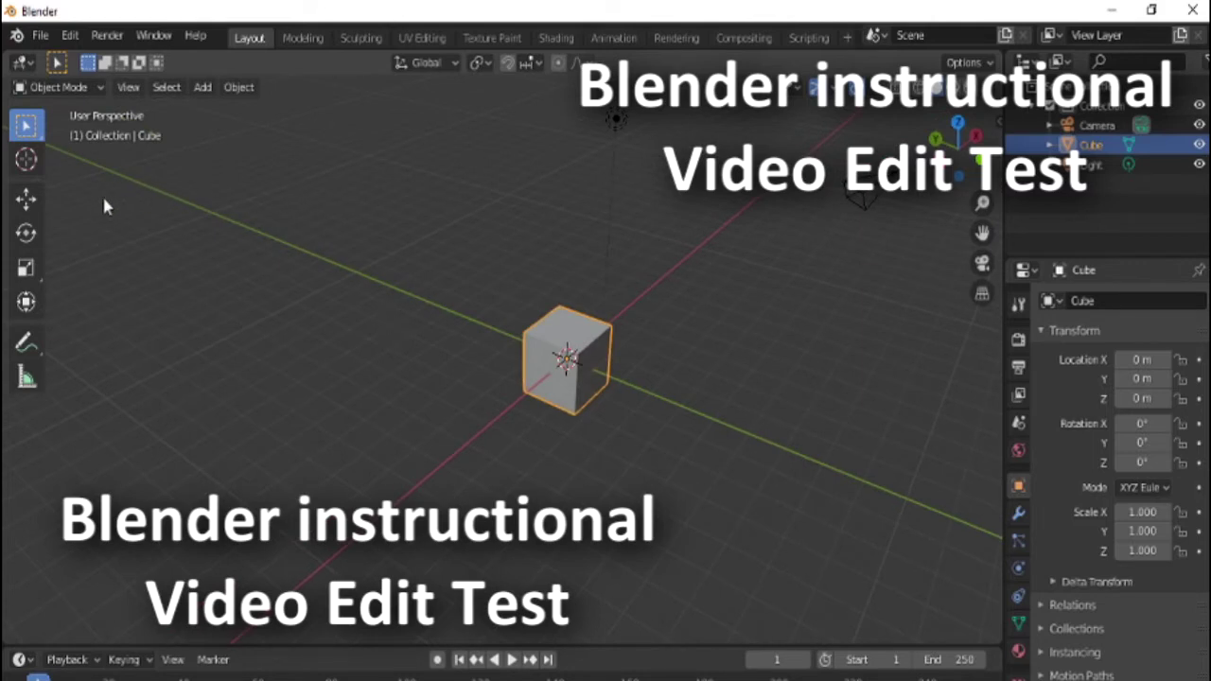
{"action": "left_click", "coordinate": [25, 131]}
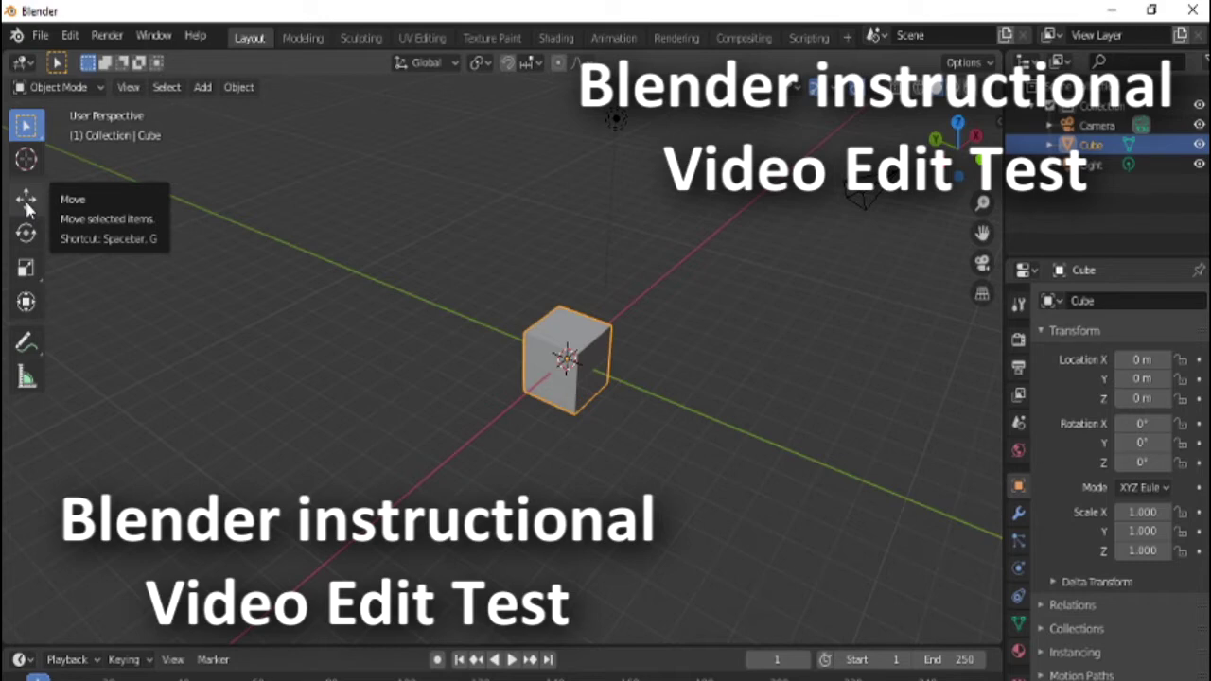
{"action": "left_click", "coordinate": [470, 376]}
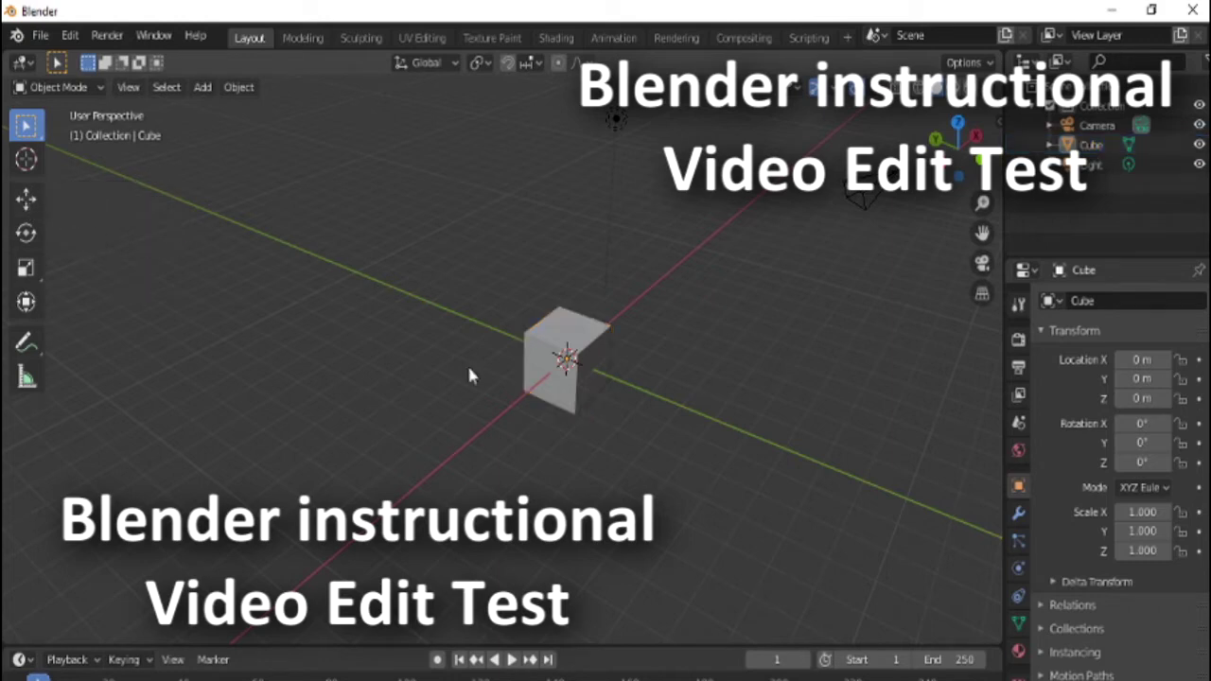
{"action": "left_click", "coordinate": [575, 331]}
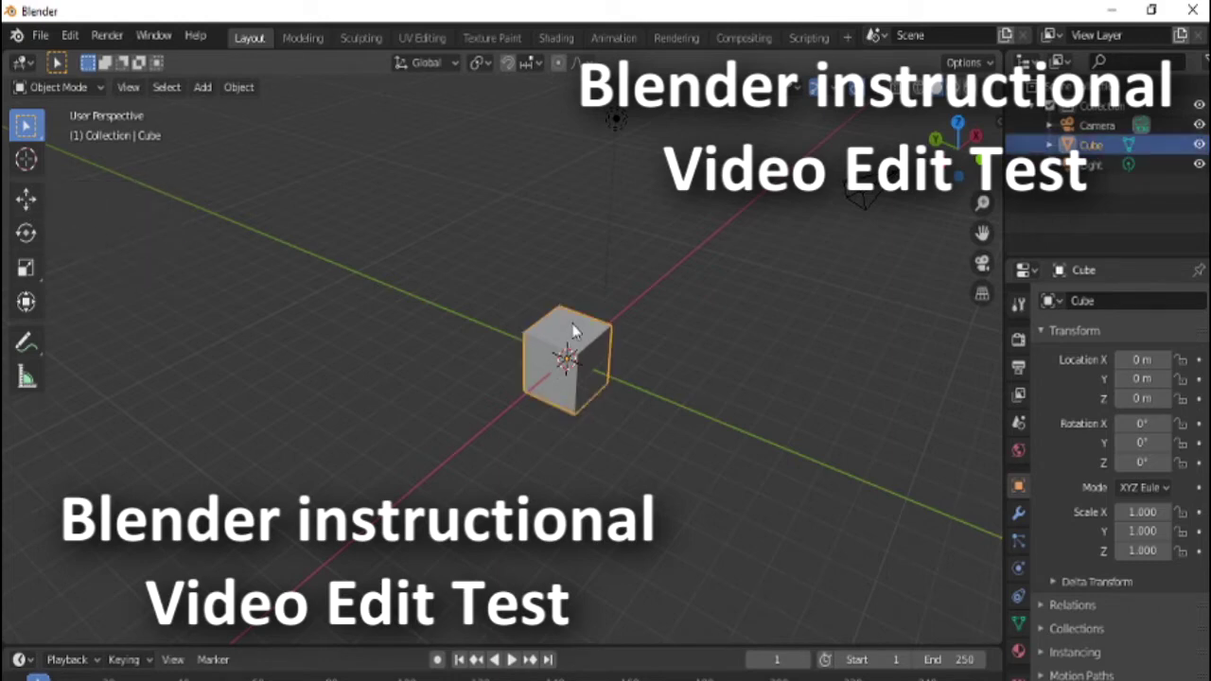
{"action": "left_click", "coordinate": [25, 206]}
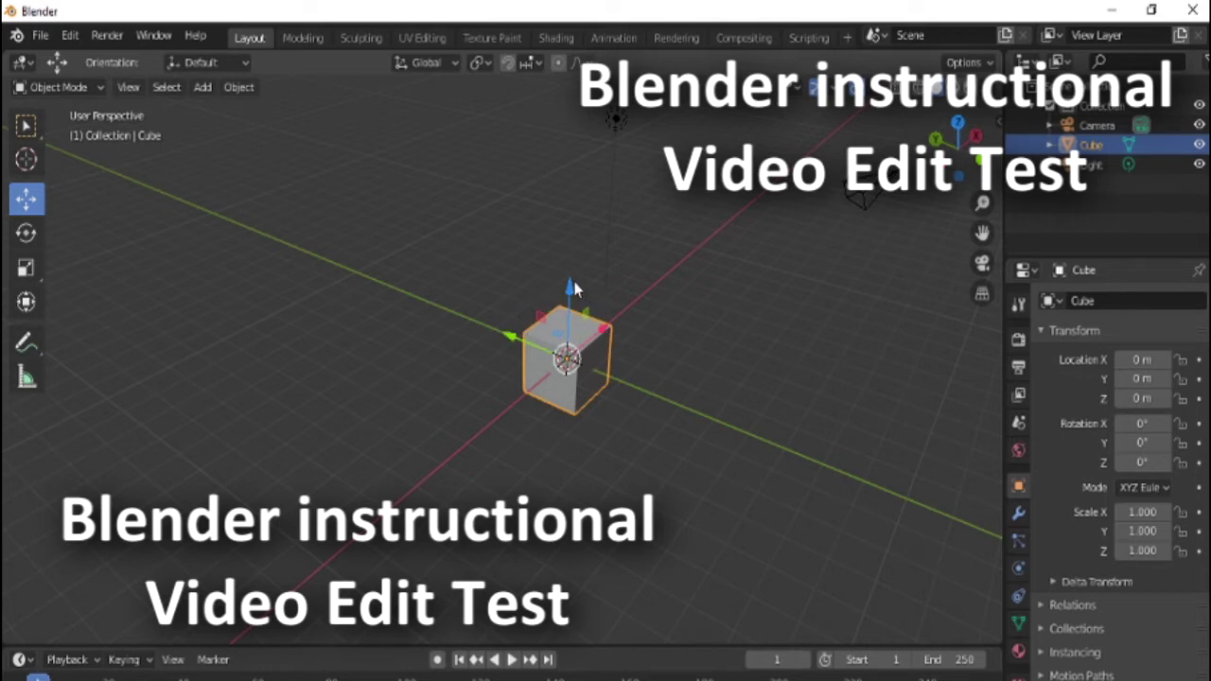
Try moving the cube along the X, Y and Z axes with the axis arrows, cancelling the moves
{"action": "middle_click_drag", "start_coordinate": [482, 397], "coordinate": [665, 427]}
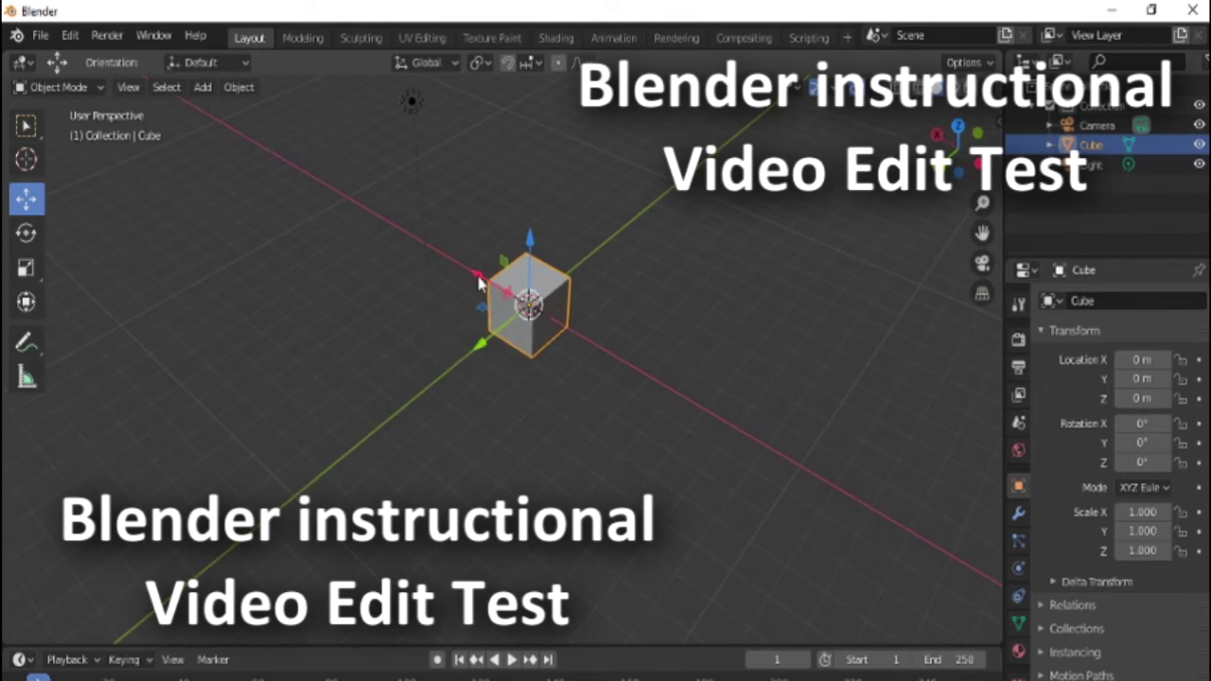
{"action": "scroll", "coordinate": [481, 279], "scroll_direction": "up", "scroll_amount": 2}
{"action": "scroll", "coordinate": [513, 278], "scroll_direction": "down", "scroll_amount": 3}
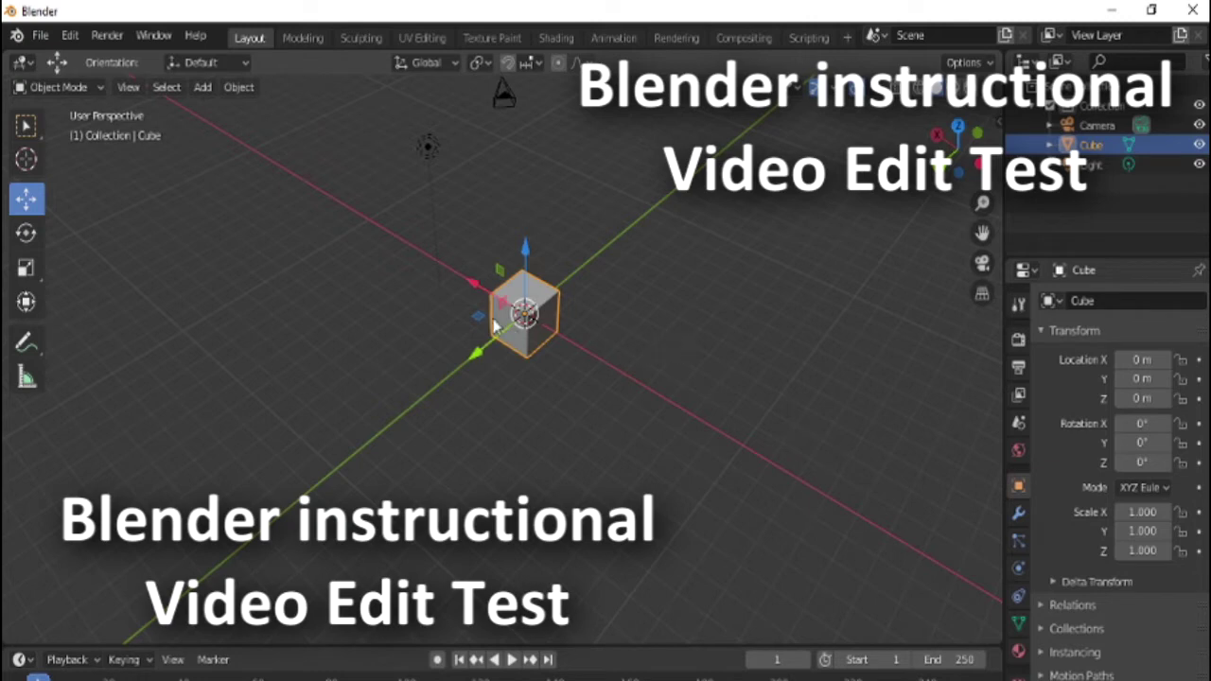
{"action": "left_click_drag", "start_coordinate": [475, 289], "coordinate": [340, 230]}
{"action": "left_click_drag", "start_coordinate": [417, 275], "coordinate": [490, 373]}
{"action": "key", "text": "Escape"}
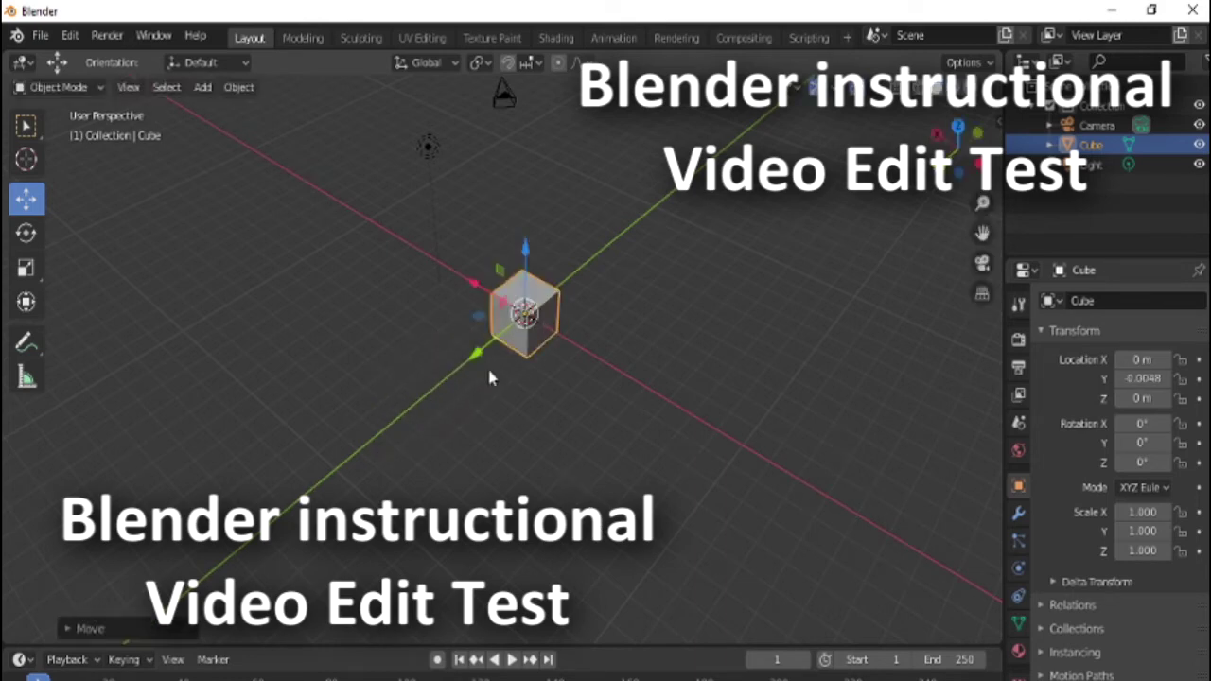
{"action": "mouse_move", "coordinate": [526, 253]}
{"action": "left_mouse_down"}
{"action": "mouse_move", "coordinate": [526, 152]}
{"action": "mouse_move", "coordinate": [525, 236]}
{"action": "left_mouse_up"}
{"action": "key", "text": "Escape"}
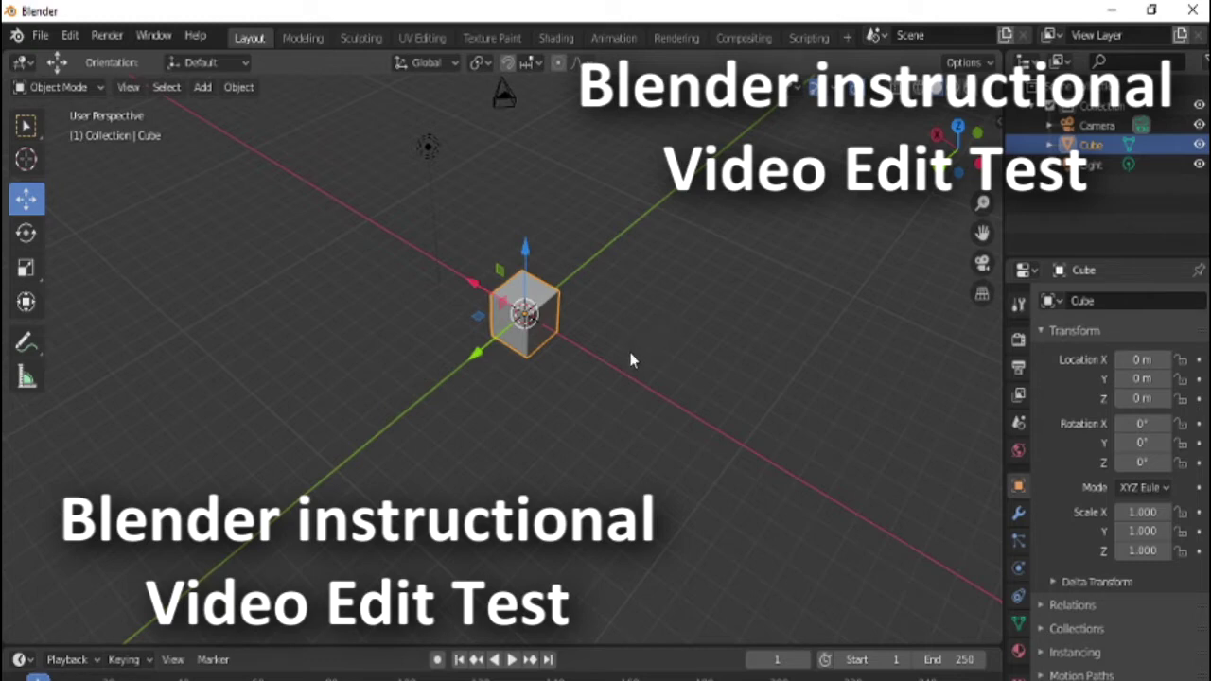
Move the cube about 5.2 m along the X axis and return it to the origin
{"action": "middle_click_drag", "start_coordinate": [634, 372], "coordinate": [500, 317]}
{"action": "scroll", "coordinate": [640, 351], "scroll_direction": "up", "scroll_amount": 5}
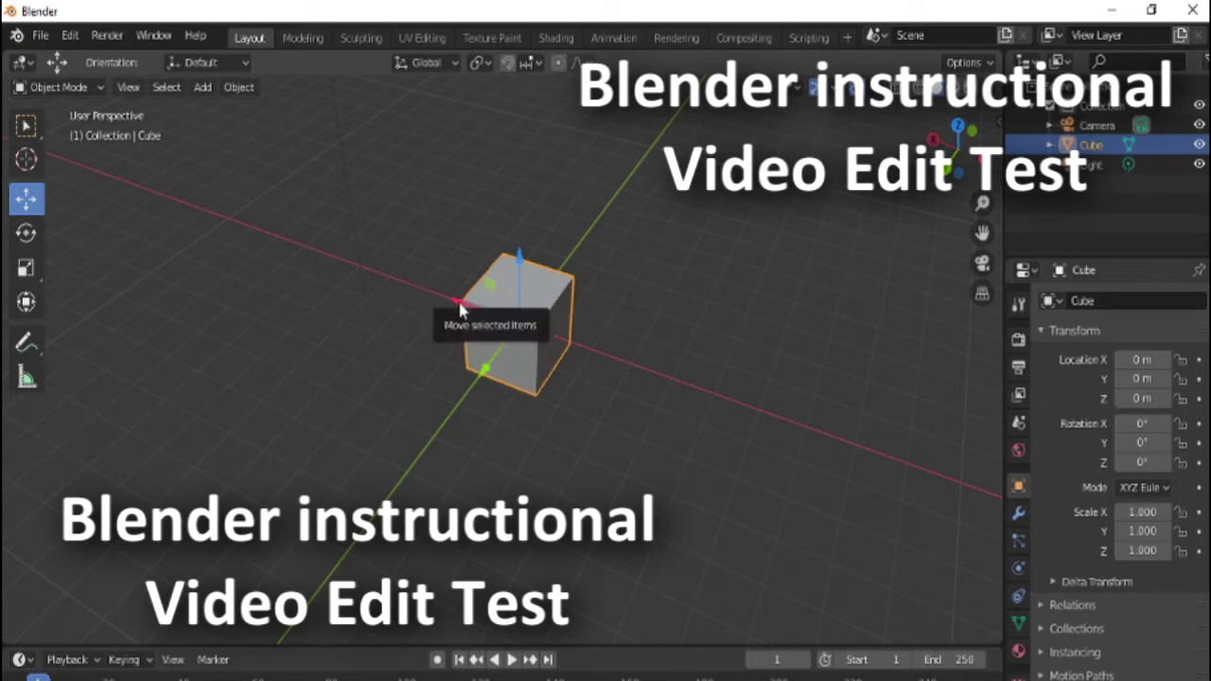
{"action": "left_click_drag", "start_coordinate": [462, 305], "coordinate": [263, 262]}
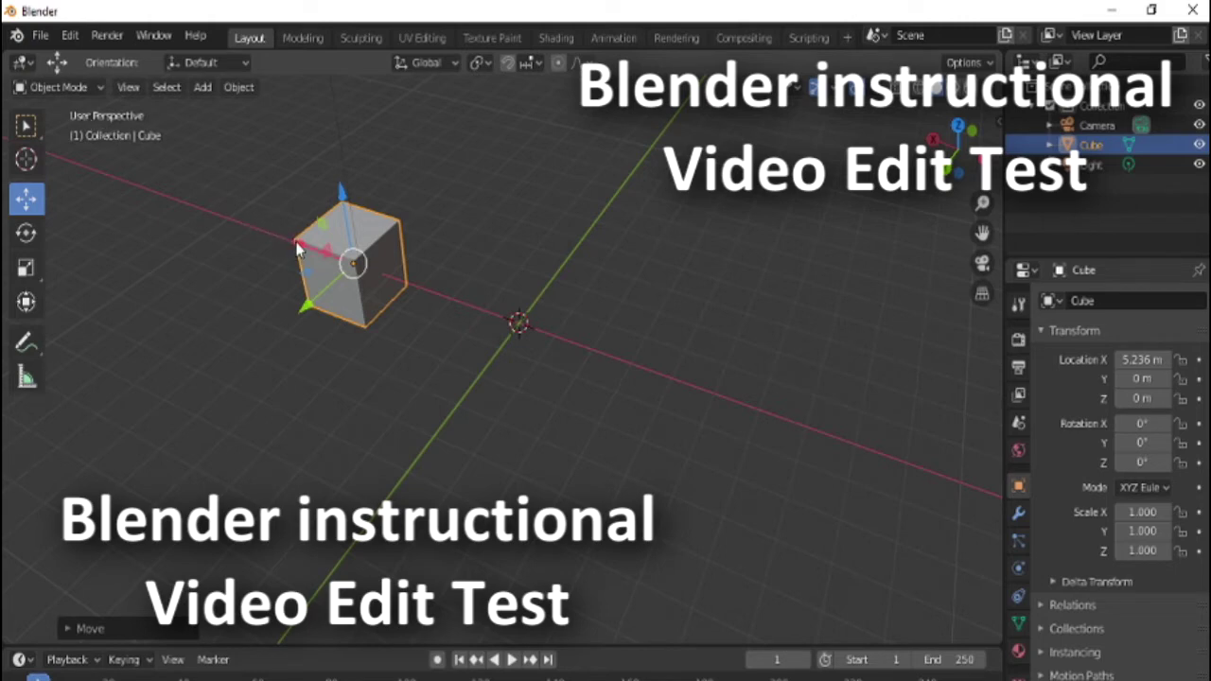
{"action": "key", "text": "alt+g"}
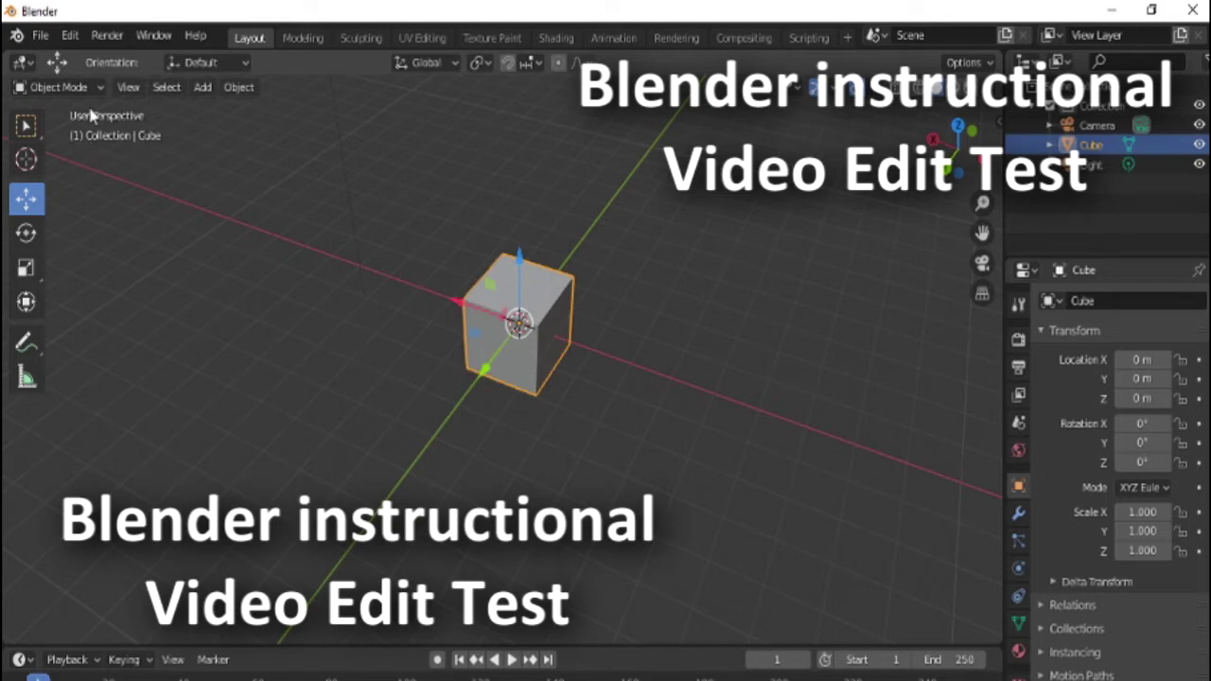
Try moving the cube in whole-metre increments, to 3 m and 4 m along the X axis, and along the other axes
{"action": "left_click_drag", "start_coordinate": [457, 305], "coordinate": [365, 277]}
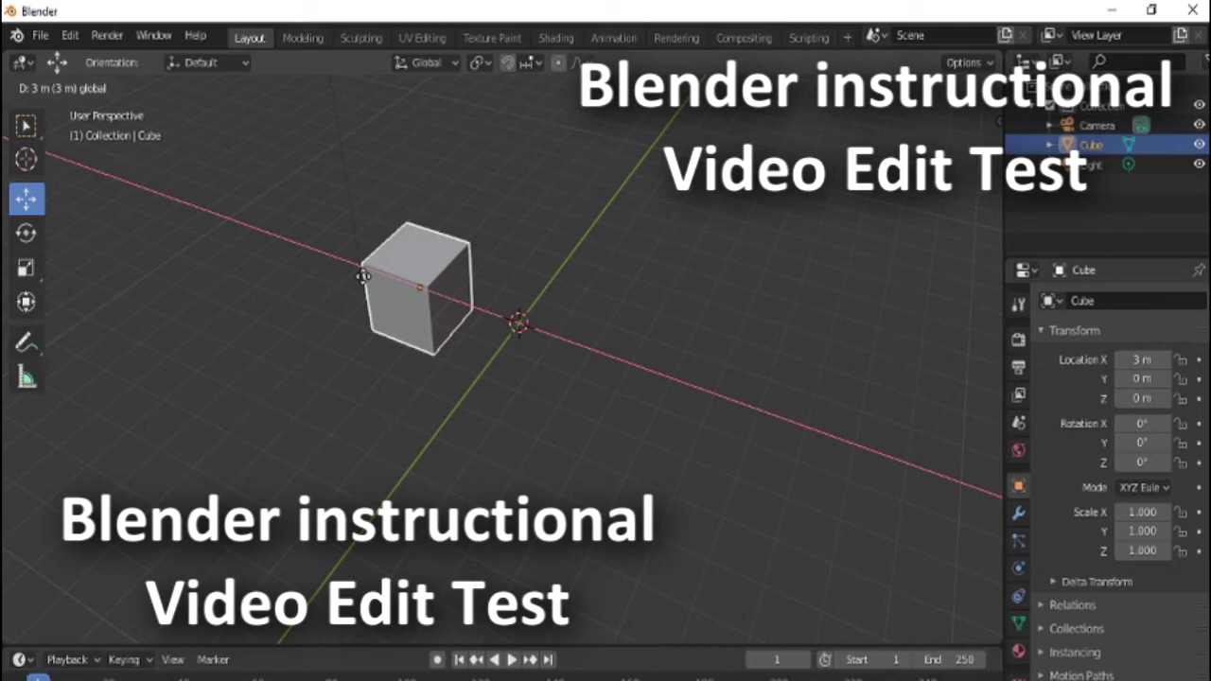
{"action": "left_click_drag", "start_coordinate": [353, 272], "coordinate": [318, 261]}
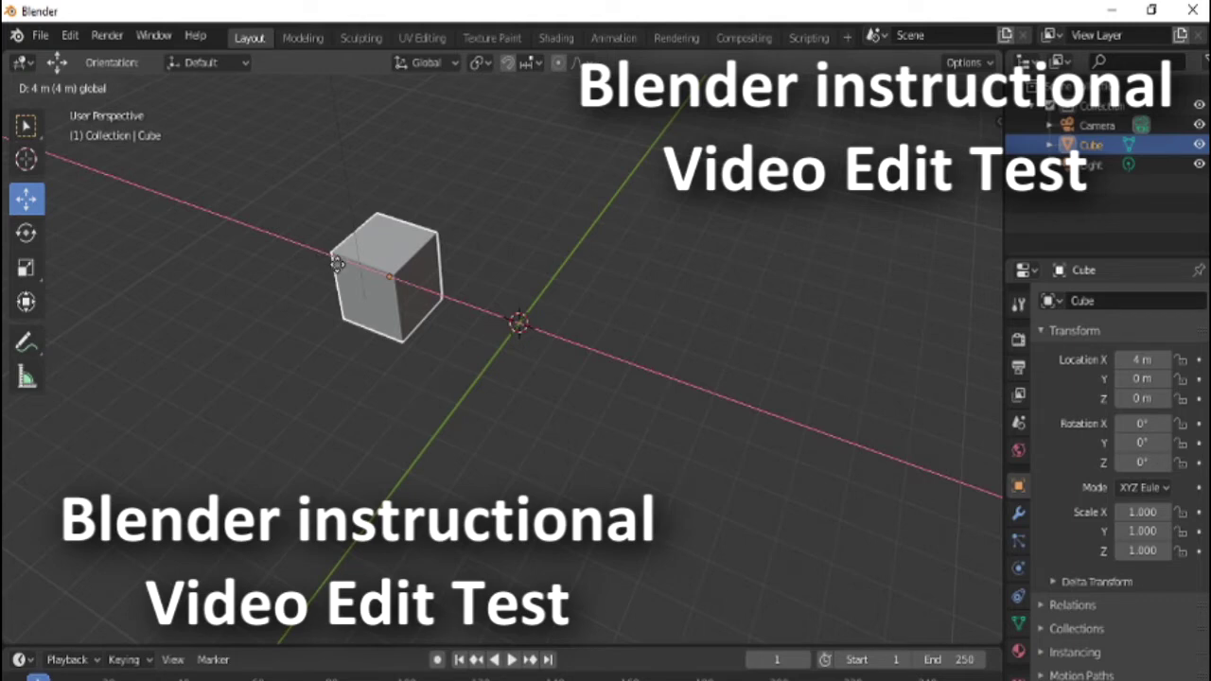
{"action": "left_click_drag", "start_coordinate": [337, 264], "coordinate": [433, 369]}
{"action": "left_click_drag", "start_coordinate": [462, 312], "coordinate": [517, 386]}
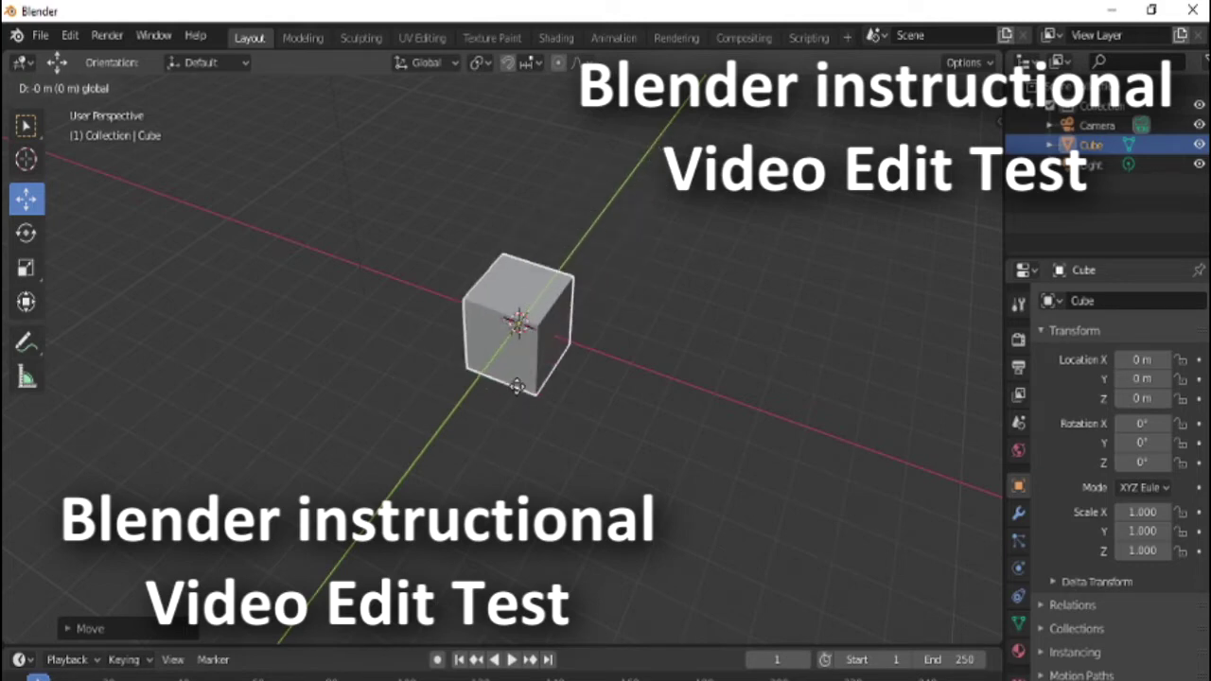
{"action": "mouse_move", "coordinate": [520, 270]}
{"action": "left_mouse_down"}
{"action": "mouse_move", "coordinate": [513, 125]}
{"action": "mouse_move", "coordinate": [516, 530]}
{"action": "mouse_move", "coordinate": [515, 94]}
{"action": "mouse_move", "coordinate": [516, 246]}
{"action": "left_mouse_up"}
Try a finely controlled move of the cube to about -2.34 m along the Y axis and cancel it
{"action": "middle_click_drag", "start_coordinate": [583, 381], "coordinate": [454, 400]}
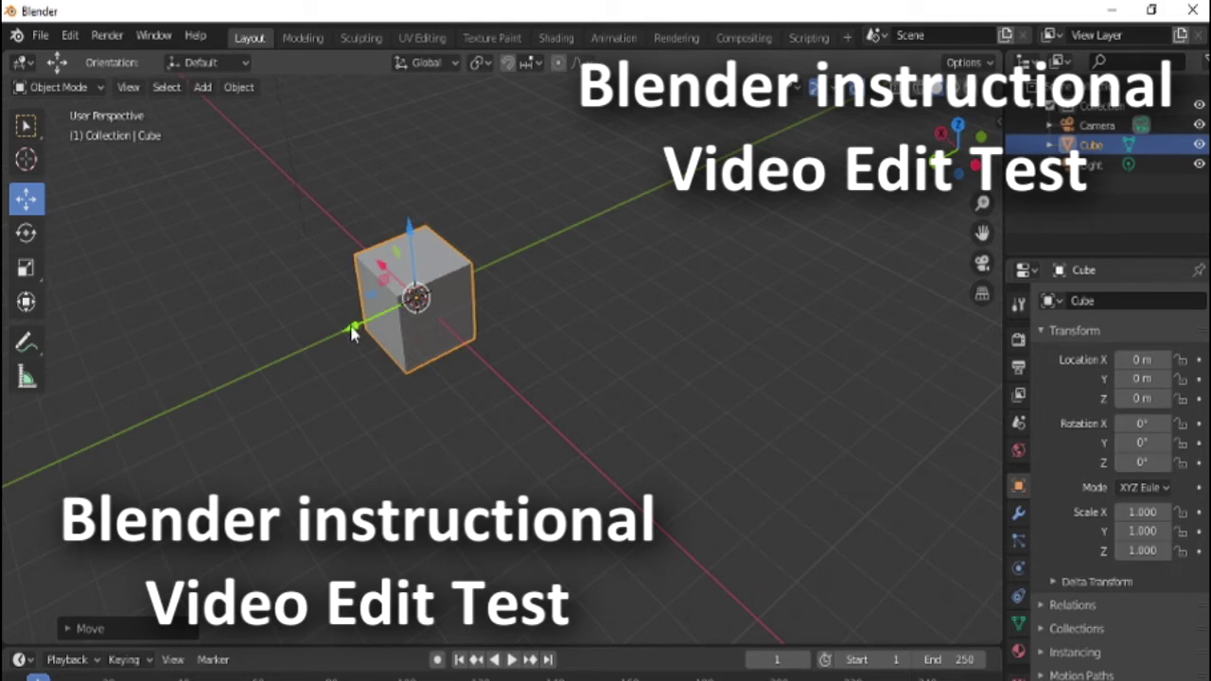
{"action": "left_click_drag", "start_coordinate": [352, 331], "coordinate": [786, 124]}
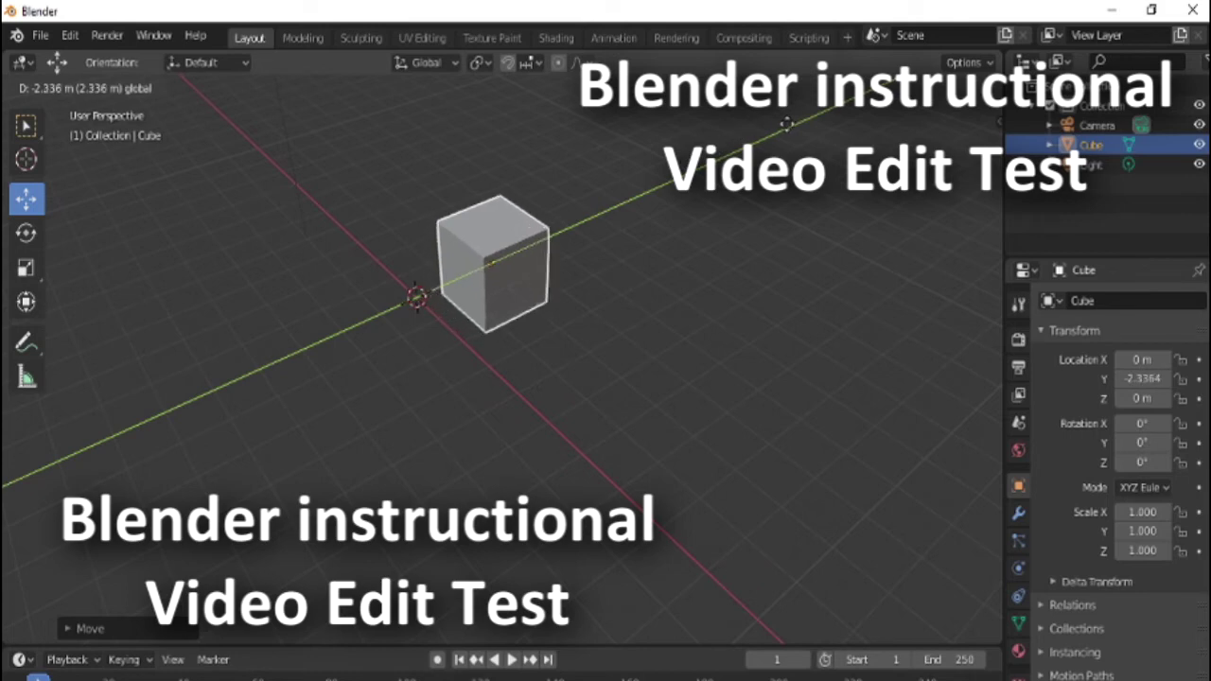
{"action": "key", "text": "Escape"}
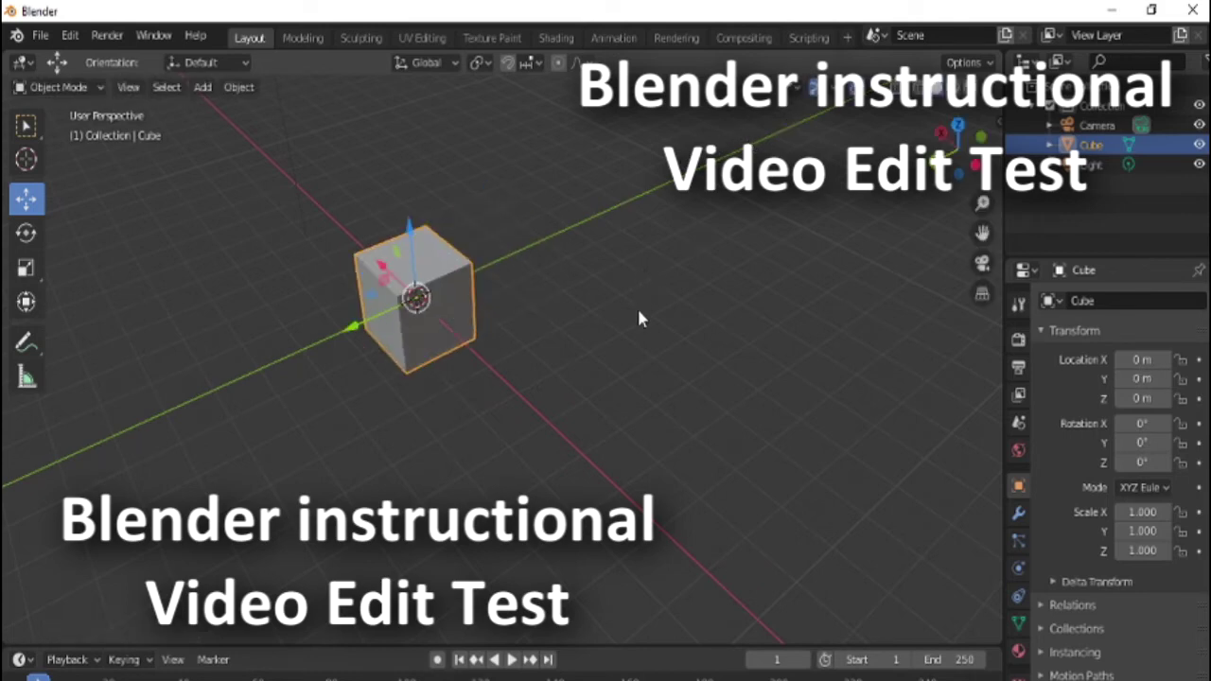
Deselect and reselect the cube, activate the Rotate tool and try rotating the cube around the Z axis
{"action": "left_click", "coordinate": [642, 295]}
{"action": "middle_click_drag", "start_coordinate": [321, 379], "coordinate": [475, 383]}
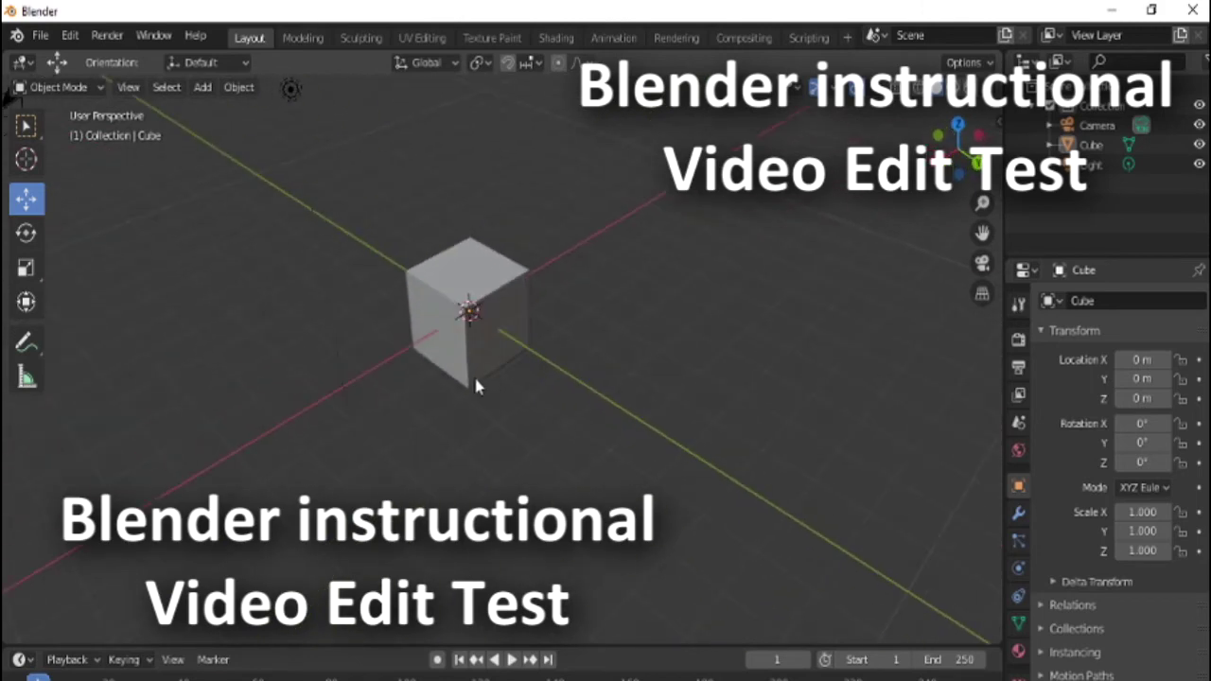
{"action": "left_click", "coordinate": [475, 380]}
{"action": "middle_click_drag", "start_coordinate": [628, 400], "coordinate": [585, 399]}
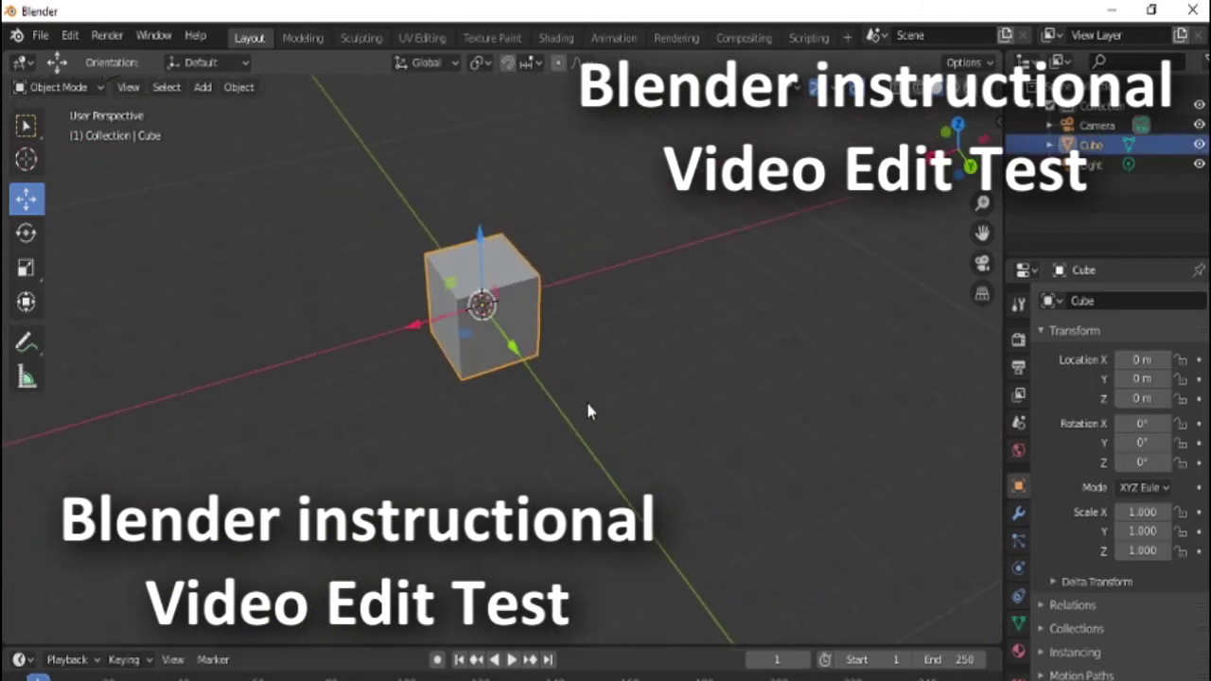
{"action": "left_click", "coordinate": [27, 240]}
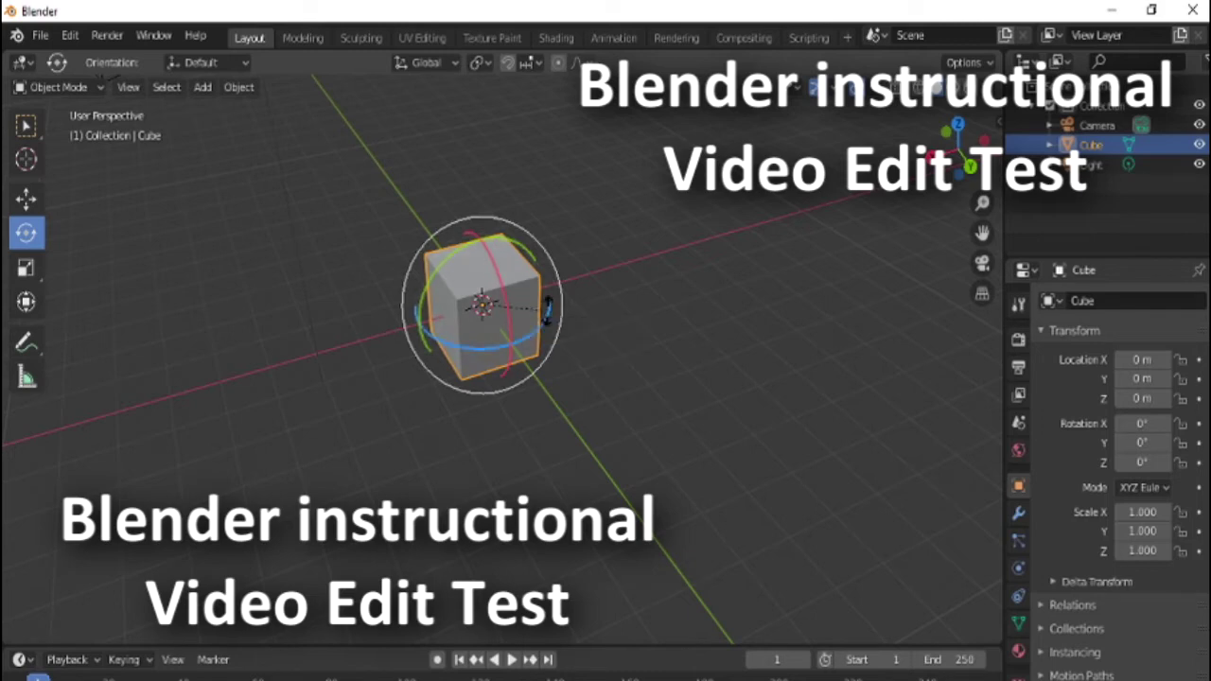
{"action": "mouse_move", "coordinate": [549, 317]}
{"action": "left_mouse_down"}
{"action": "mouse_move", "coordinate": [467, 334]}
{"action": "mouse_move", "coordinate": [462, 321]}
{"action": "mouse_move", "coordinate": [532, 322]}
{"action": "left_mouse_up"}
{"action": "right_click", "coordinate": [532, 322]}
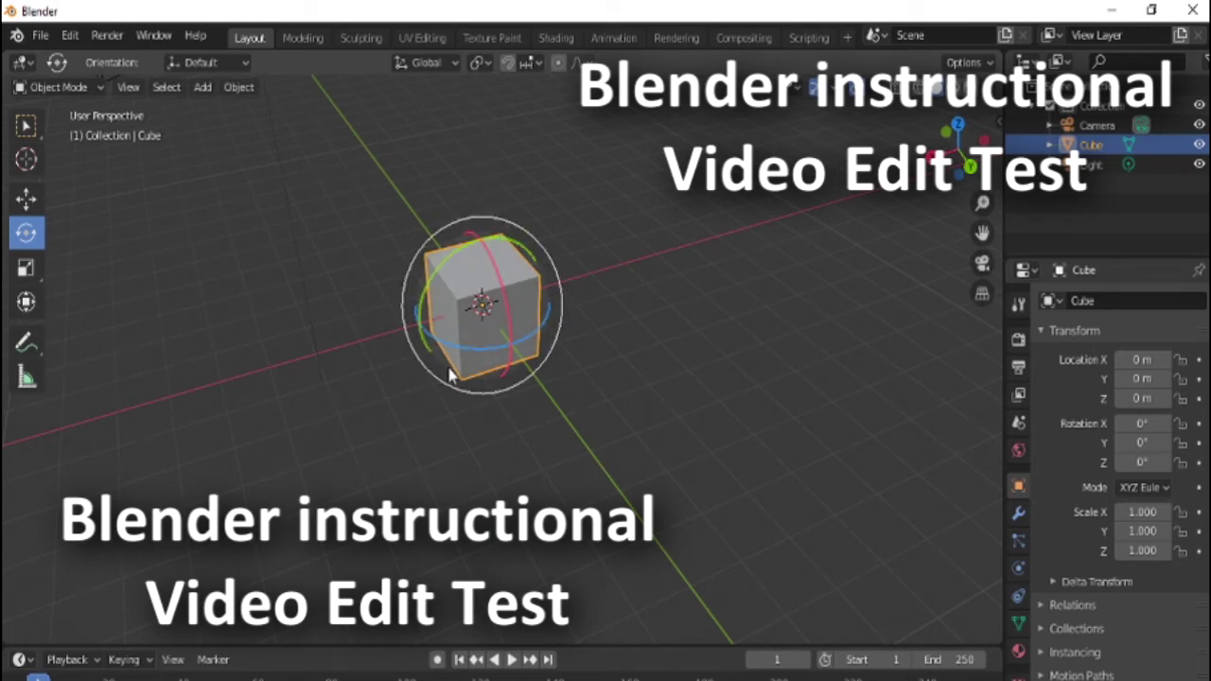
Try rotating the cube freely around the X axis, to about -83°
{"action": "middle_click_drag", "start_coordinate": [451, 373], "coordinate": [416, 374]}
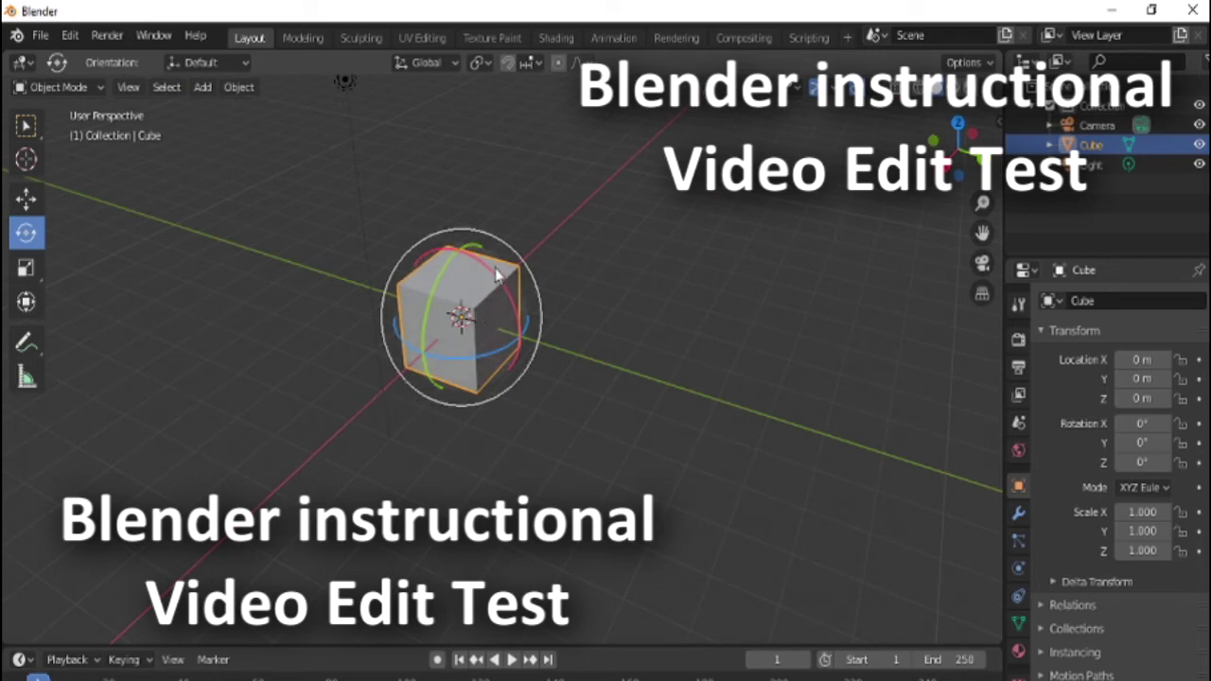
{"action": "mouse_move", "coordinate": [484, 264]}
{"action": "left_mouse_down"}
{"action": "mouse_move", "coordinate": [492, 272]}
{"action": "mouse_move", "coordinate": [478, 264]}
{"action": "left_mouse_up"}
{"action": "key", "text": "Escape"}
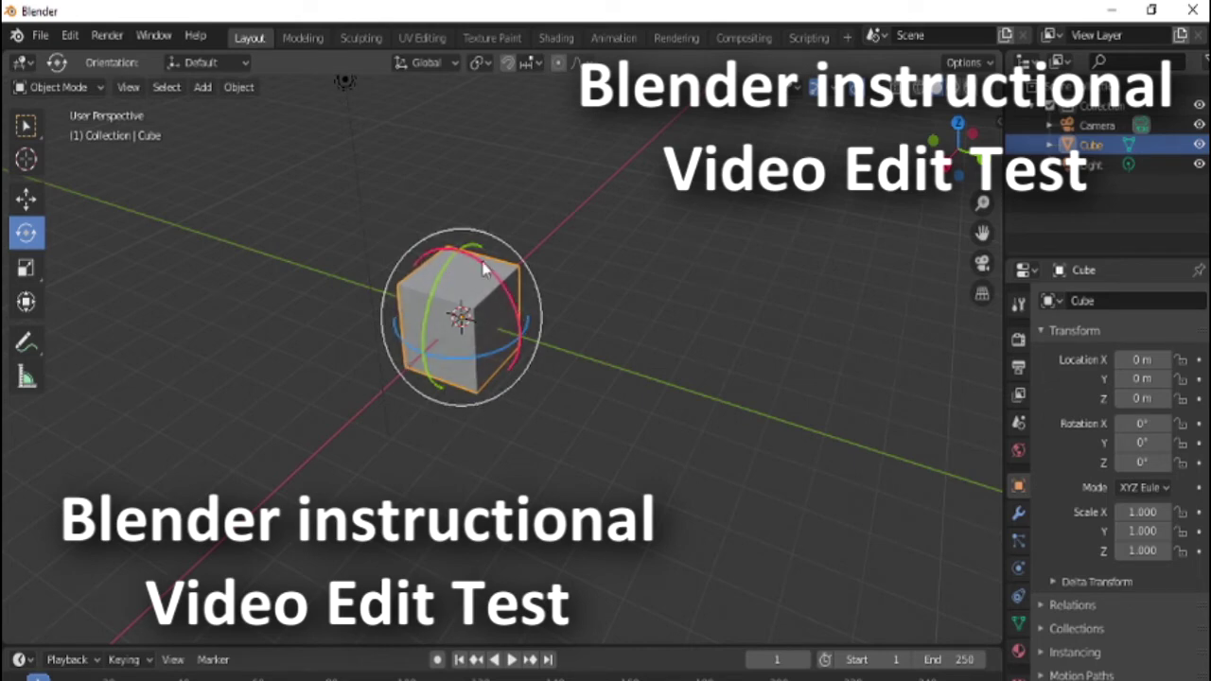
{"action": "left_click_drag", "start_coordinate": [475, 261], "coordinate": [489, 270]}
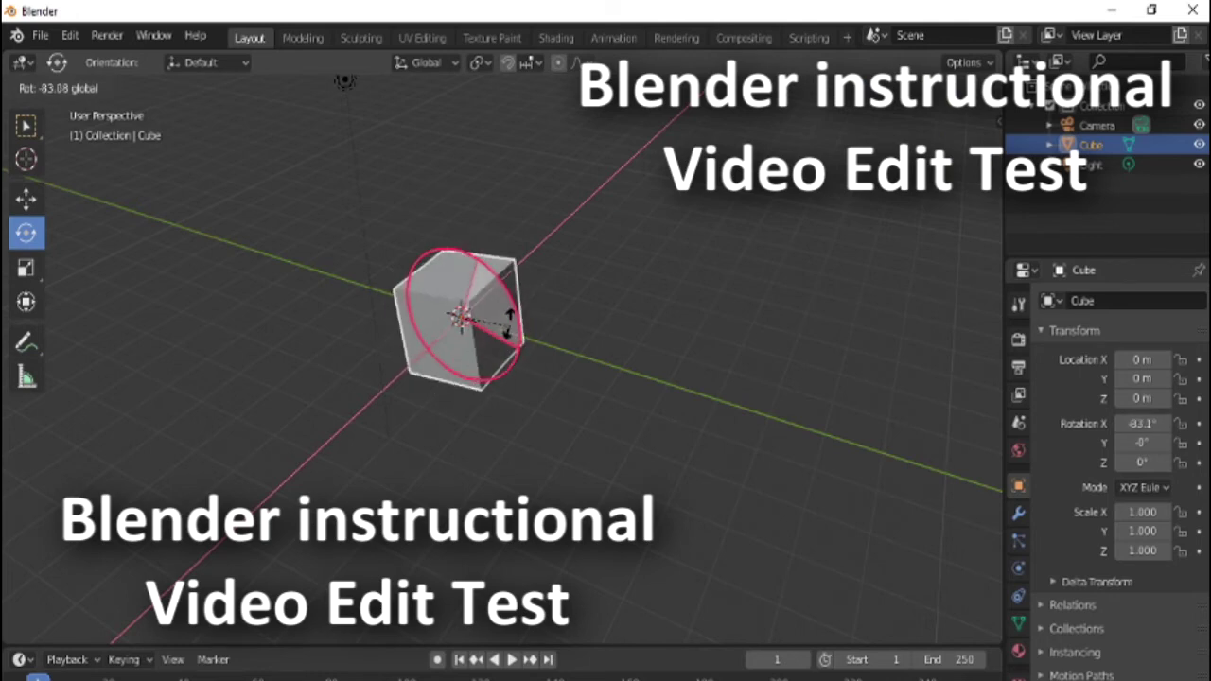
{"action": "left_click_drag", "start_coordinate": [504, 281], "coordinate": [447, 379]}
{"action": "key", "text": "Escape"}
Try rotating the cube around the X axis again, including a snapped rotation to -180°
{"action": "left_click_drag", "start_coordinate": [485, 274], "coordinate": [441, 376]}
{"action": "key", "text": "ctrl+z"}
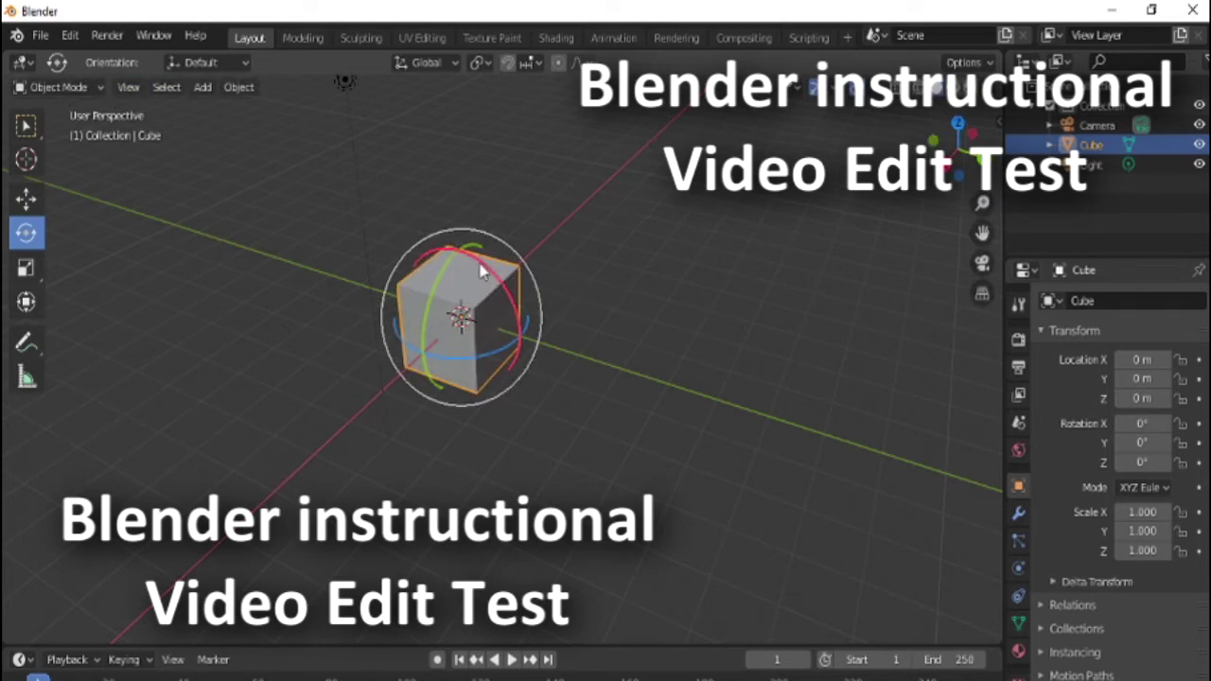
{"action": "left_click_drag", "start_coordinate": [481, 272], "coordinate": [451, 352]}
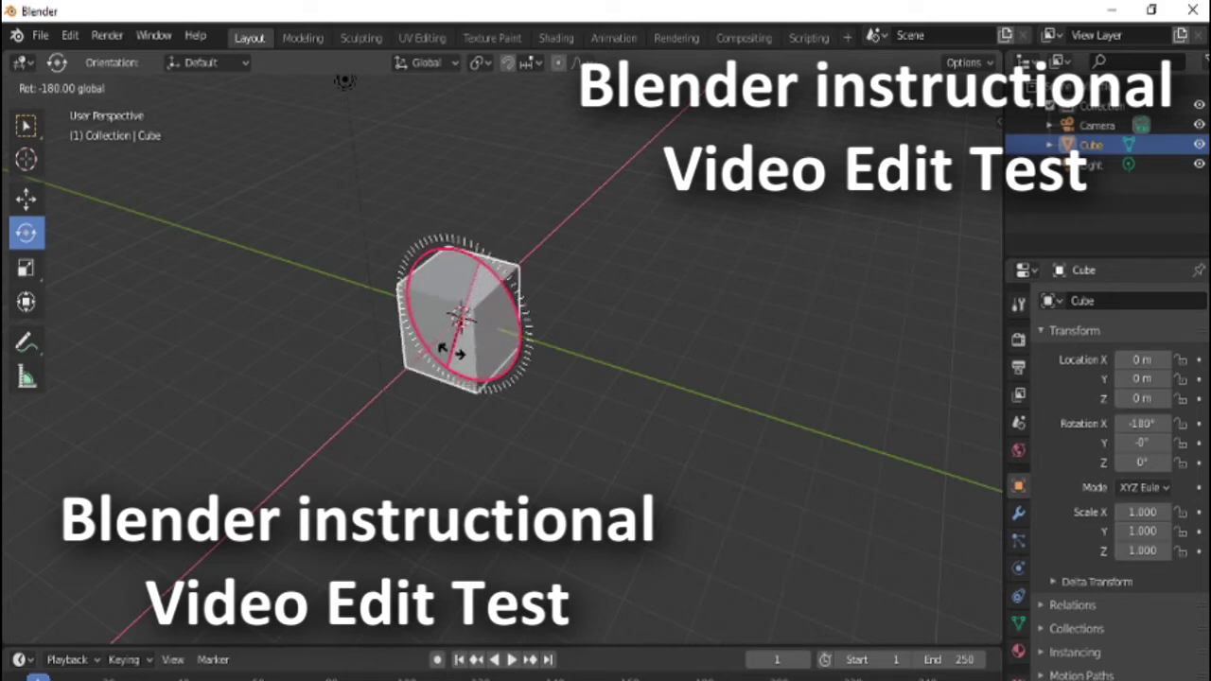
{"action": "right_click", "coordinate": [450, 352]}
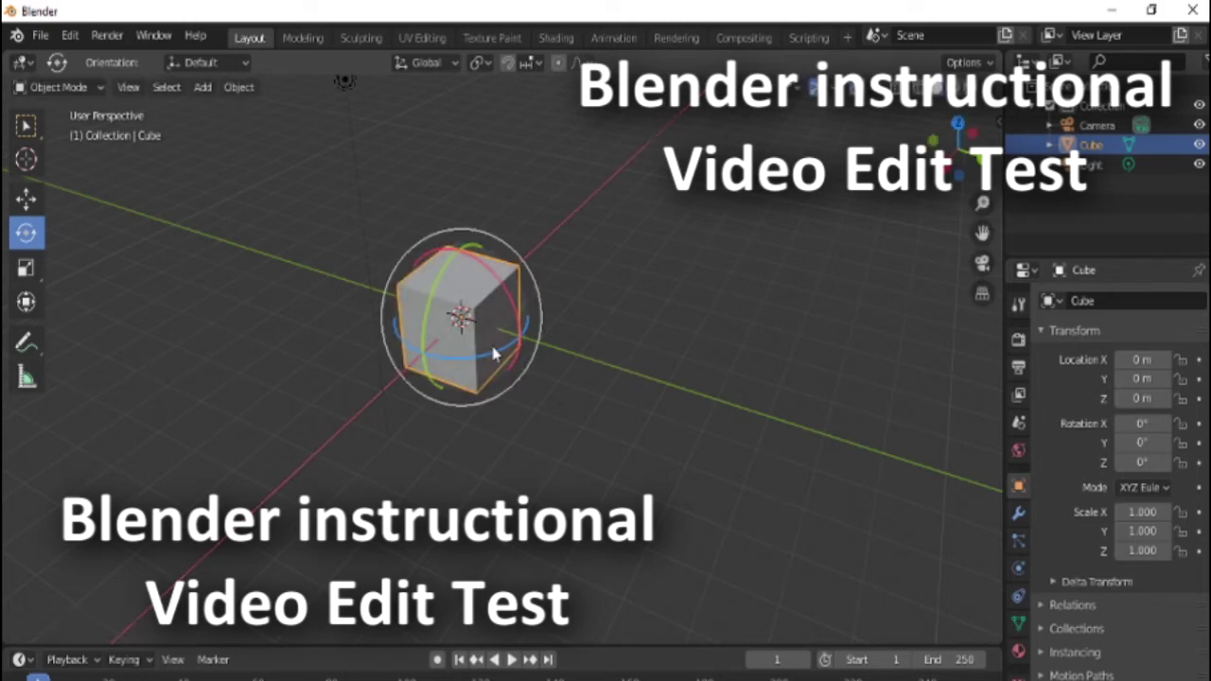
Rotate the cube about 62° around the Z axis, undo it, and try another rotation with the gizmo
{"action": "left_click_drag", "start_coordinate": [490, 359], "coordinate": [482, 322]}
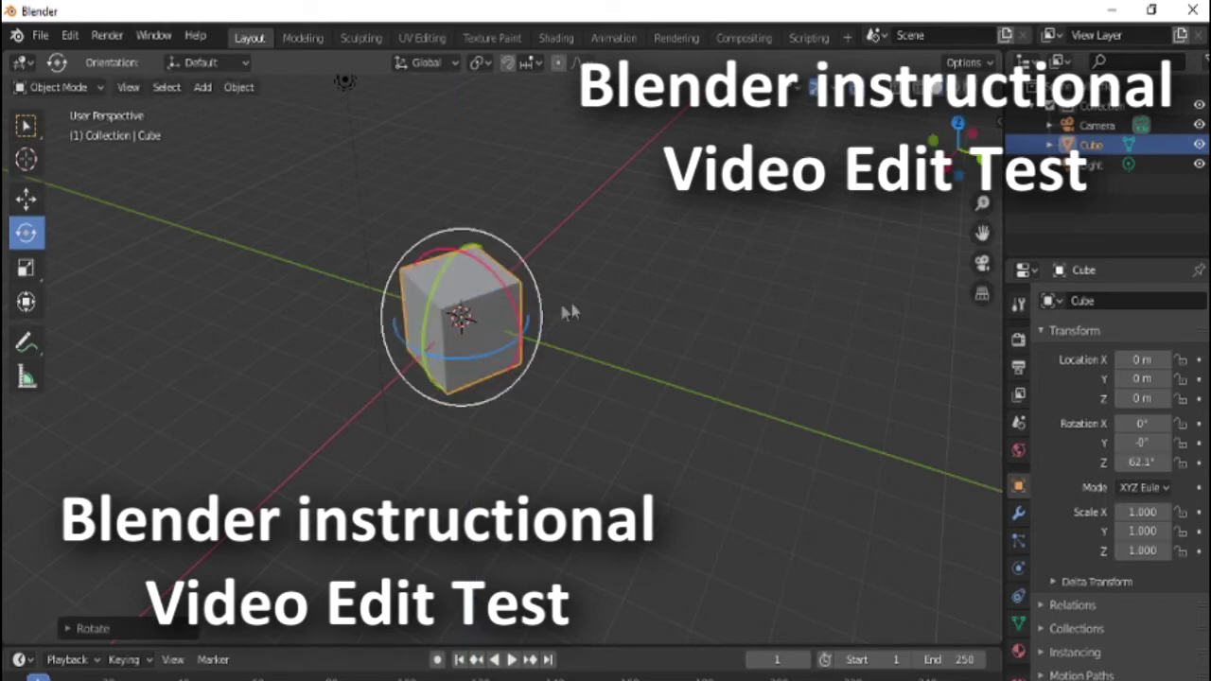
{"action": "key", "text": "ctrl+z"}
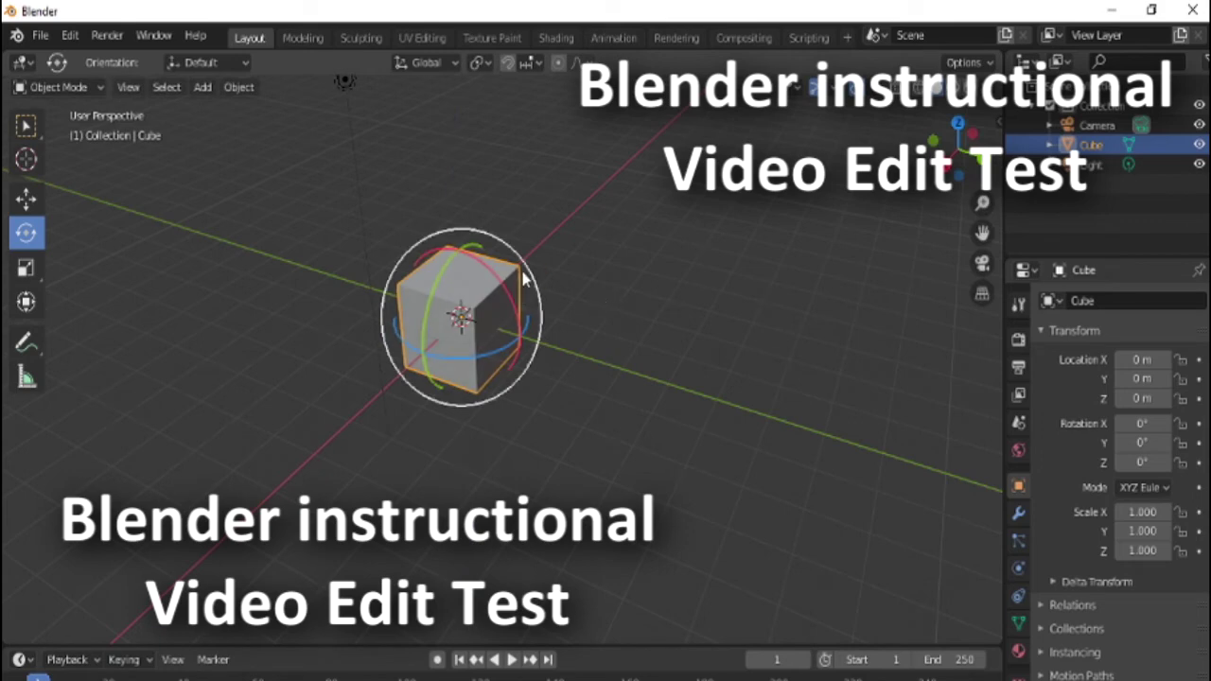
{"action": "left_click_drag", "start_coordinate": [448, 271], "coordinate": [457, 308]}
{"action": "right_click", "coordinate": [457, 308]}
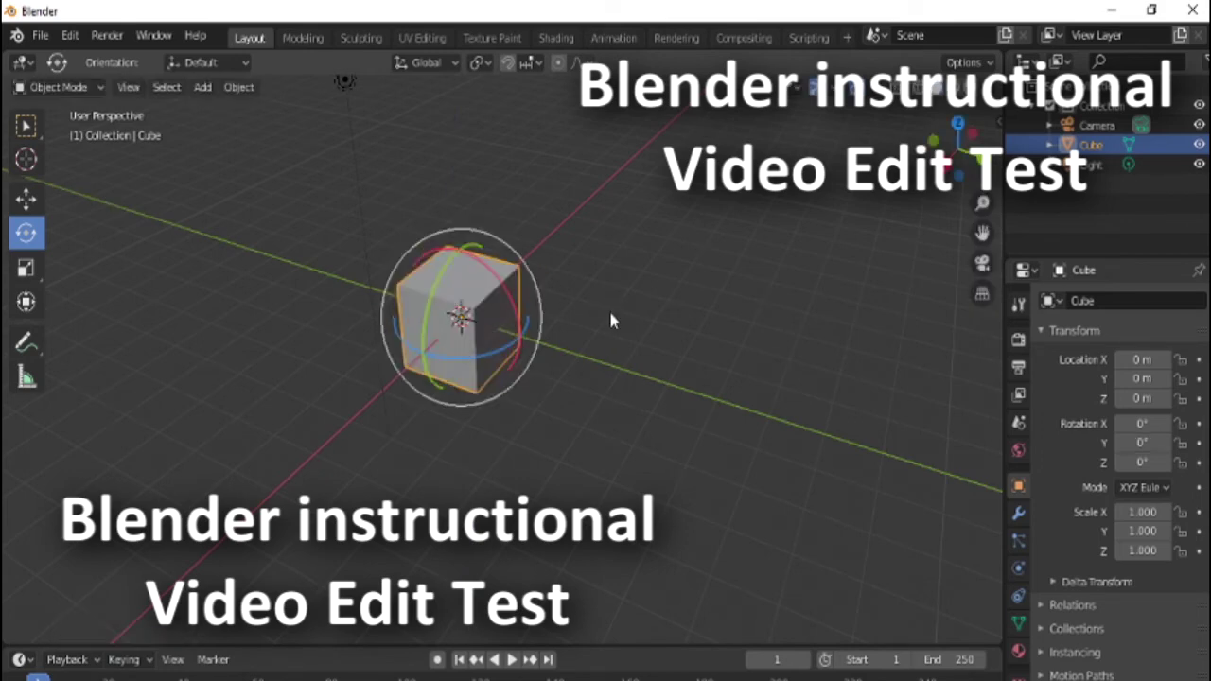
Try rotating the cube around the Z axis from two different viewing angles, cancelling each rotation
{"action": "mouse_move", "coordinate": [609, 307]}
{"action": "middle_mouse_down"}
{"action": "mouse_move", "coordinate": [671, 320]}
{"action": "mouse_move", "coordinate": [595, 319]}
{"action": "mouse_move", "coordinate": [611, 291]}
{"action": "middle_mouse_up"}
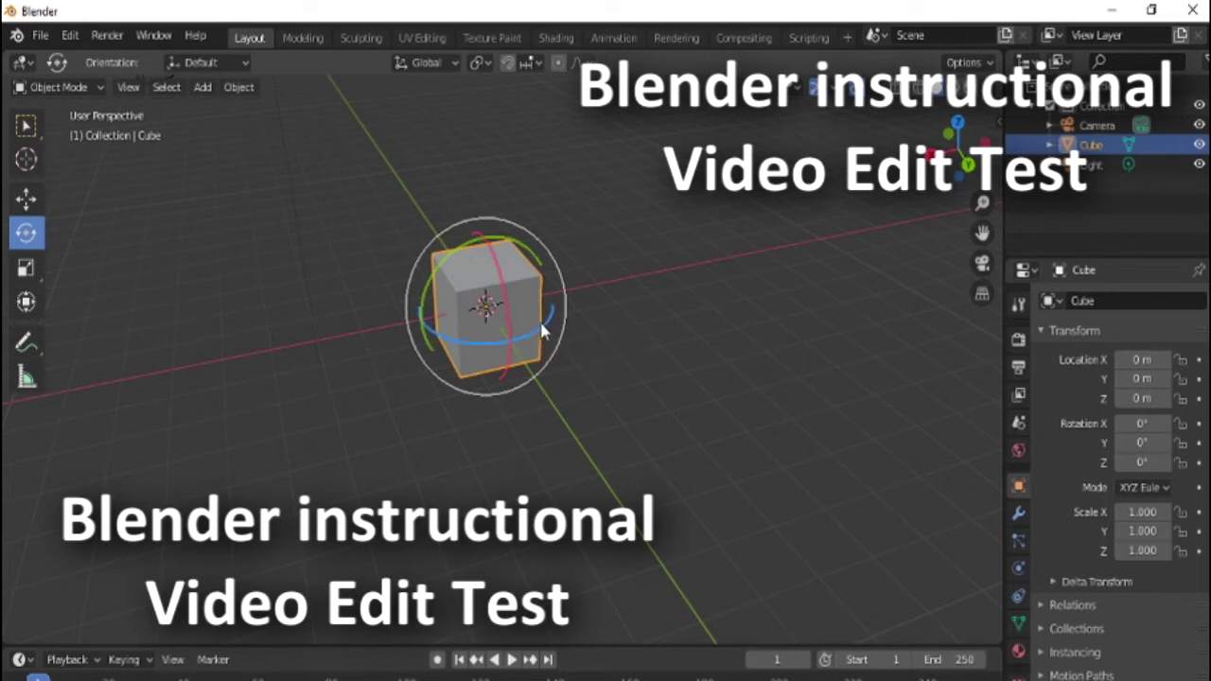
{"action": "mouse_move", "coordinate": [539, 336]}
{"action": "left_mouse_down"}
{"action": "mouse_move", "coordinate": [454, 346]}
{"action": "mouse_move", "coordinate": [464, 350]}
{"action": "mouse_move", "coordinate": [536, 327]}
{"action": "mouse_move", "coordinate": [538, 305]}
{"action": "mouse_move", "coordinate": [535, 324]}
{"action": "mouse_move", "coordinate": [483, 339]}
{"action": "mouse_move", "coordinate": [523, 328]}
{"action": "mouse_move", "coordinate": [478, 329]}
{"action": "mouse_move", "coordinate": [437, 307]}
{"action": "mouse_move", "coordinate": [516, 316]}
{"action": "mouse_move", "coordinate": [473, 319]}
{"action": "mouse_move", "coordinate": [540, 334]}
{"action": "left_mouse_up"}
{"action": "key", "text": "Escape"}
{"action": "middle_click_drag", "start_coordinate": [624, 330], "coordinate": [575, 327]}
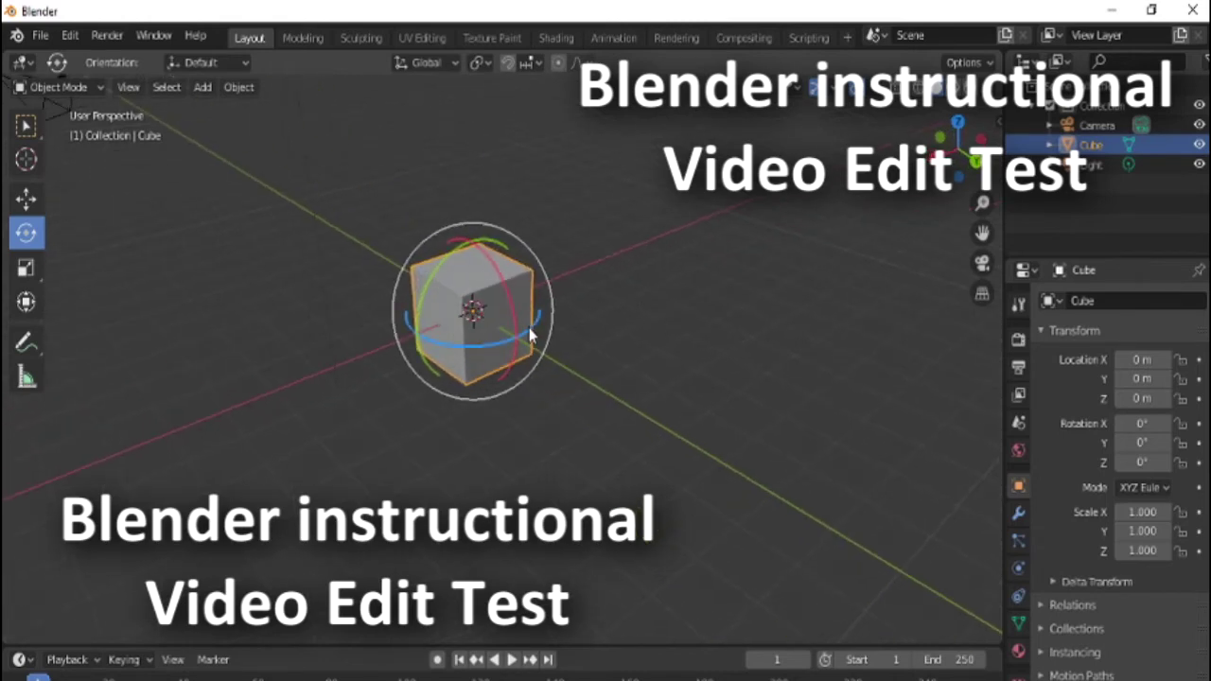
{"action": "left_click_drag", "start_coordinate": [534, 329], "coordinate": [565, 283]}
{"action": "right_click", "coordinate": [566, 283]}
Activate the Scale tool and reselect the cube
{"action": "key", "text": "shift+space"}
{"action": "key", "text": "s"}
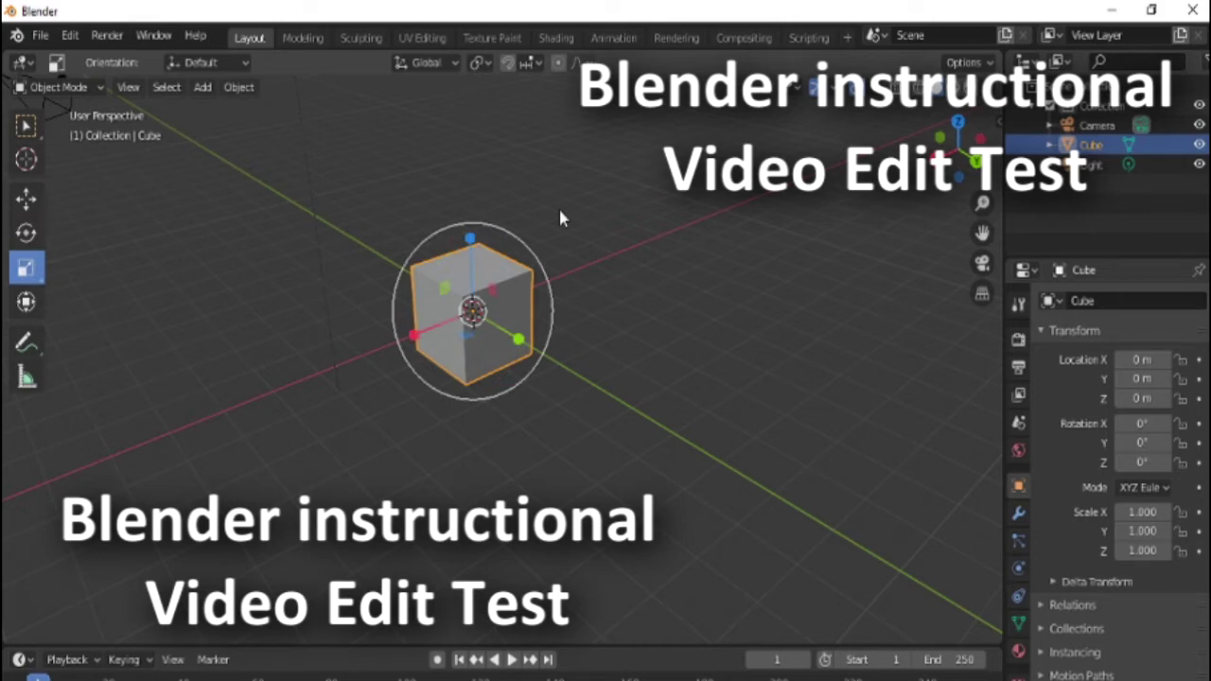
{"action": "left_click", "coordinate": [600, 266]}
{"action": "left_click", "coordinate": [508, 297]}
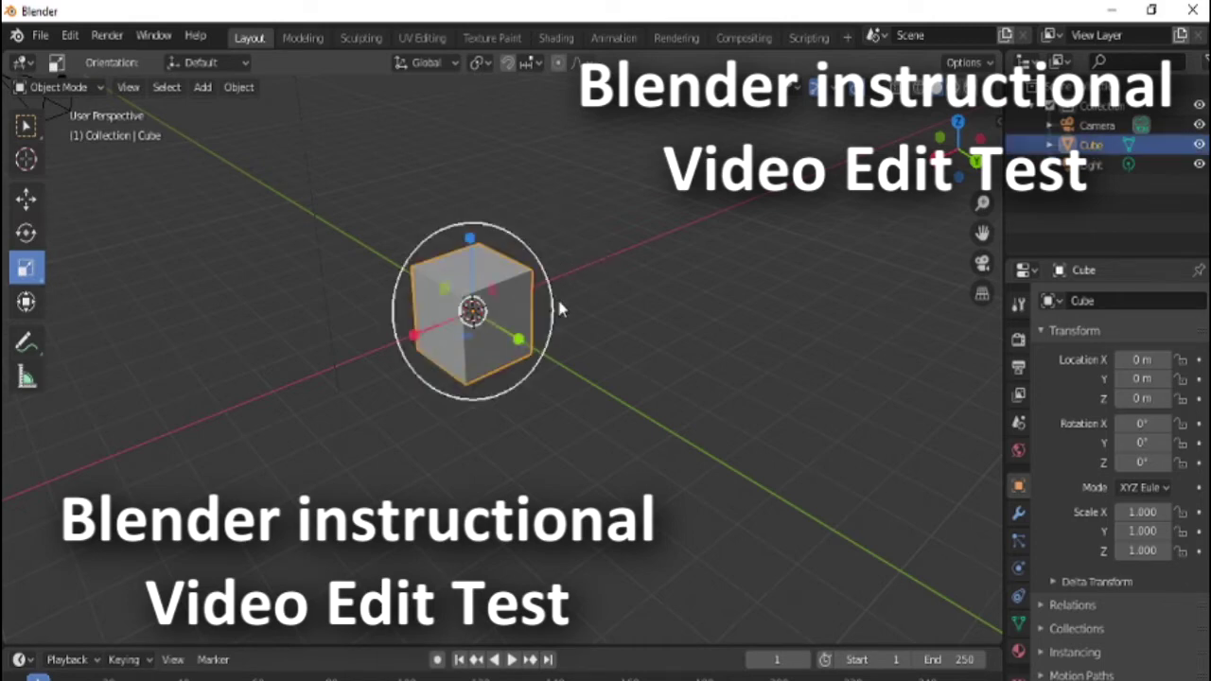
{"action": "key", "text": "shift+space"}
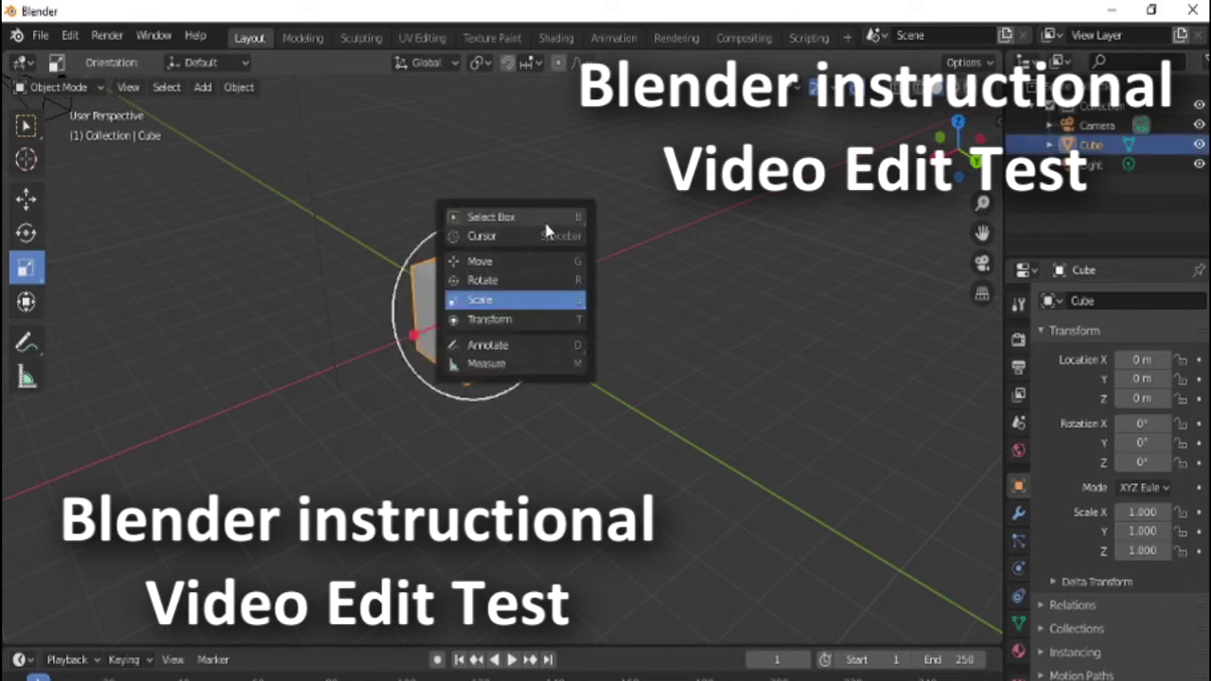
{"action": "left_click", "coordinate": [546, 307]}
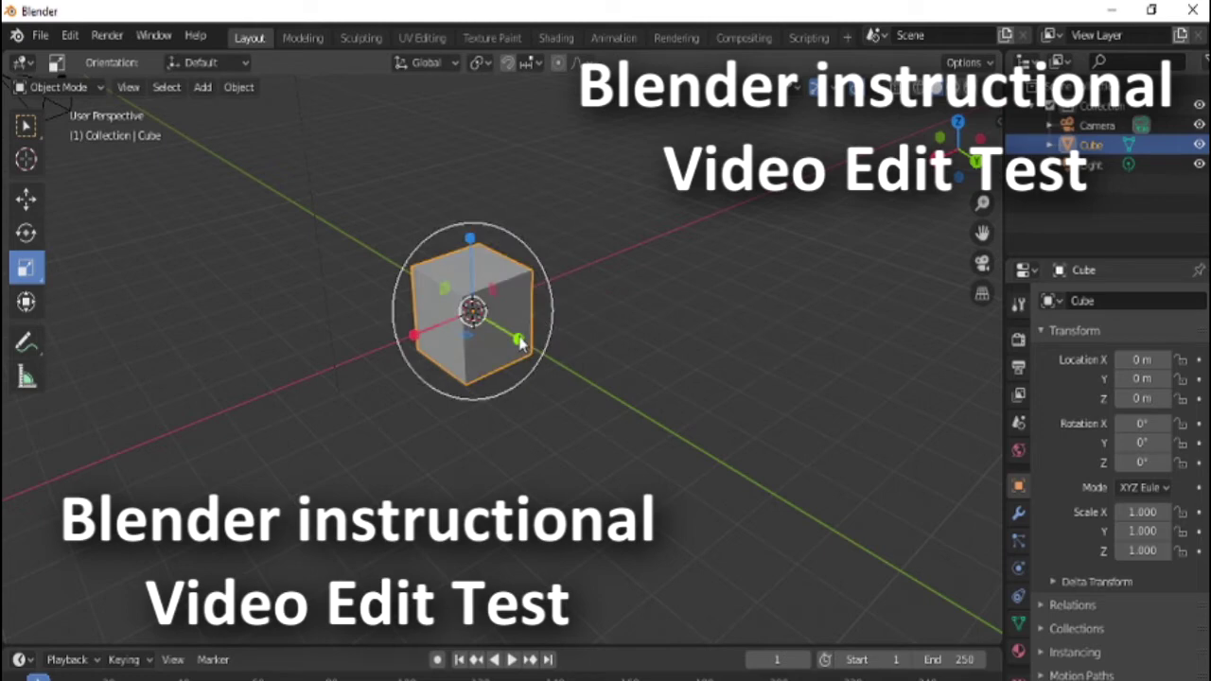
Scale the cube into a thin upright slab, about 4.523 along Y, 0.193 along X and 3.004 along Z
{"action": "middle_click_drag", "start_coordinate": [325, 392], "coordinate": [343, 411]}
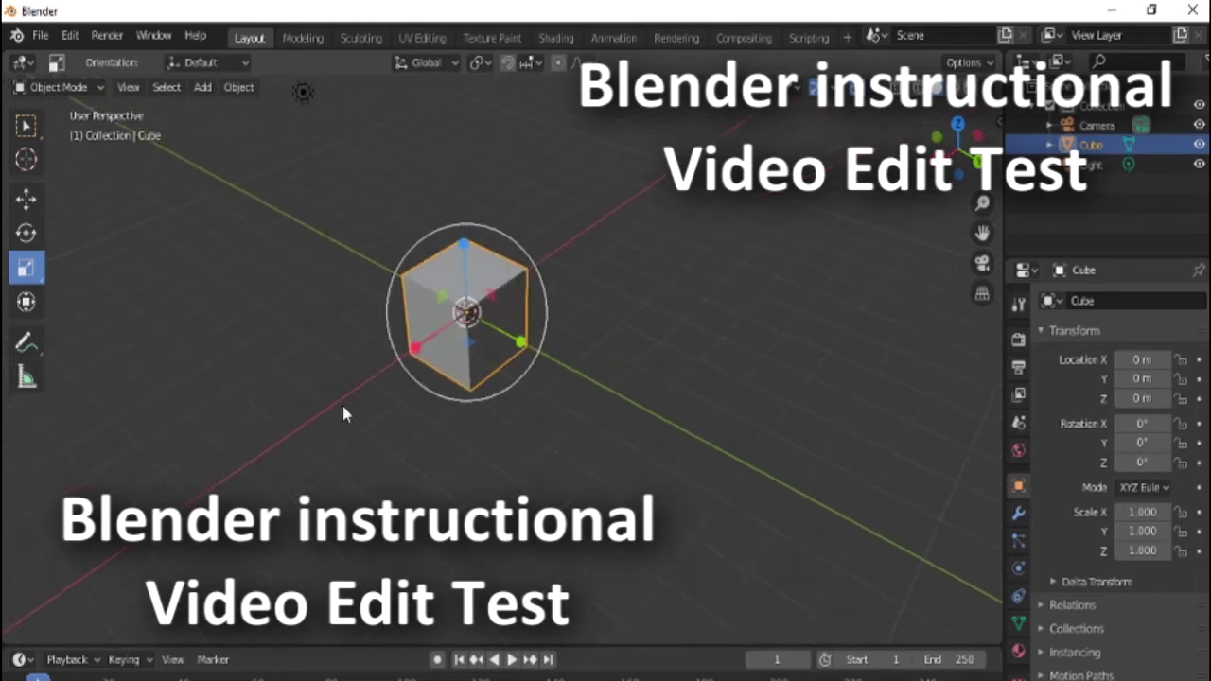
{"action": "left_click_drag", "start_coordinate": [532, 357], "coordinate": [724, 457]}
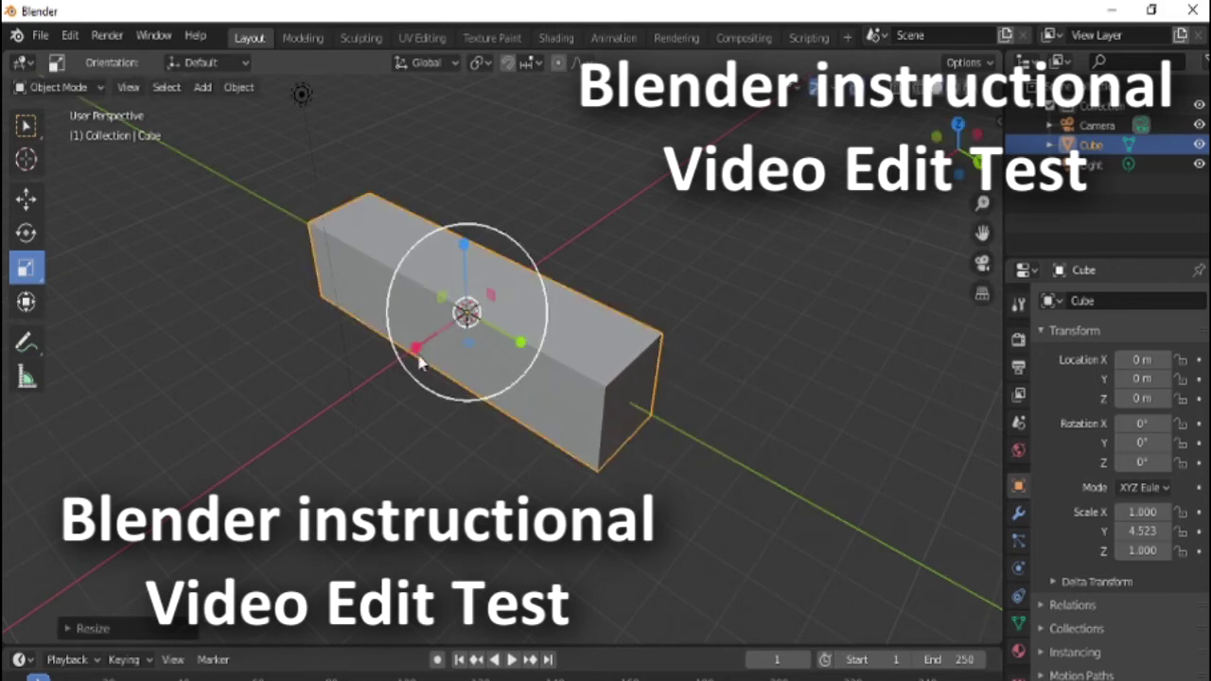
{"action": "left_click_drag", "start_coordinate": [415, 358], "coordinate": [446, 310]}
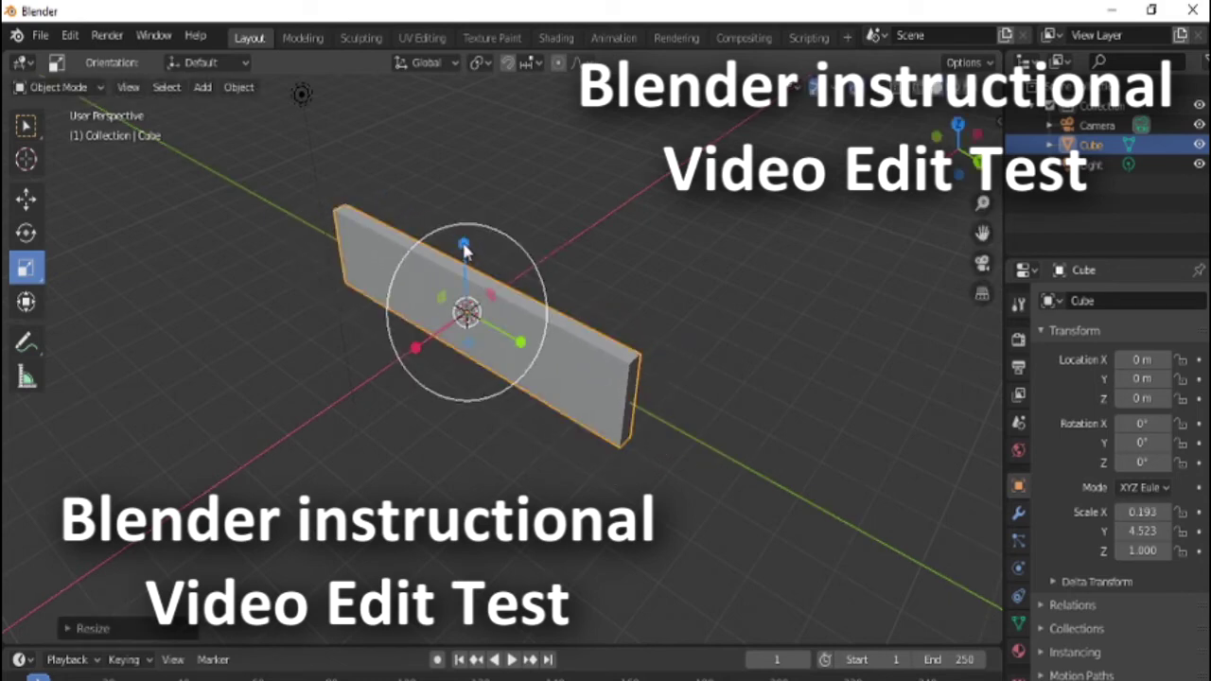
{"action": "left_click_drag", "start_coordinate": [462, 251], "coordinate": [476, 109]}
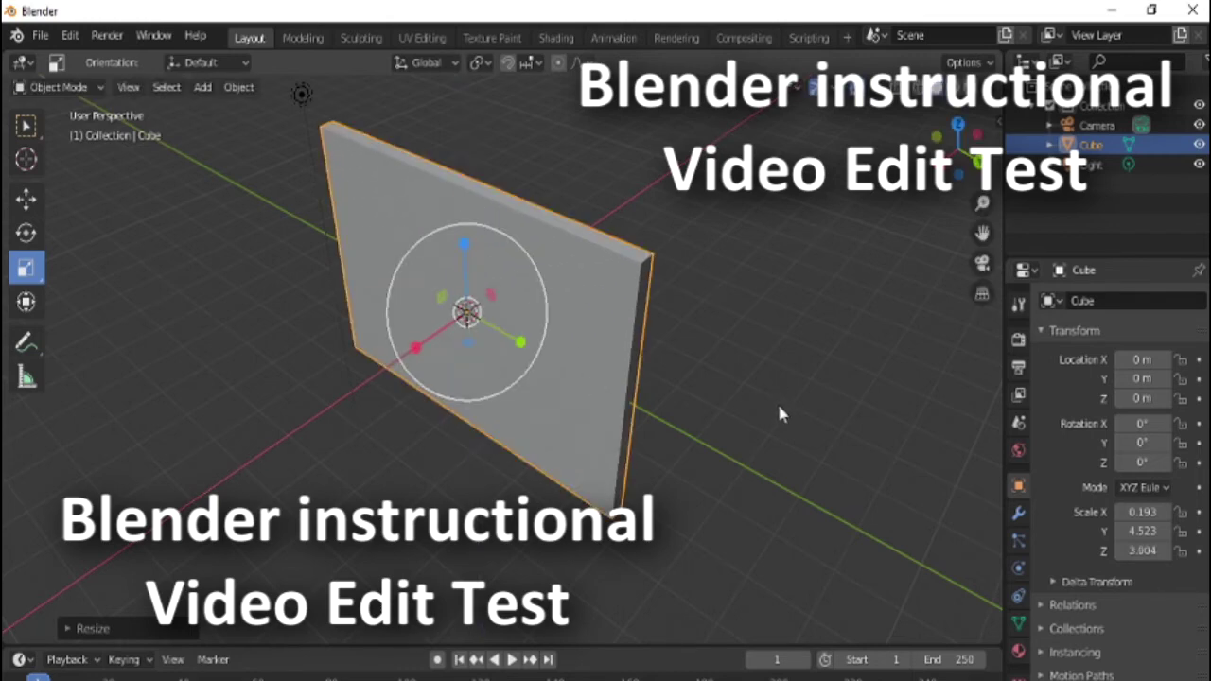
Enlarge the slab uniformly on all axes to a scale of about 0.259, 6.072 and 4.033
{"action": "middle_click_drag", "start_coordinate": [800, 404], "coordinate": [597, 483]}
{"action": "middle_click_drag", "start_coordinate": [338, 541], "coordinate": [509, 481]}
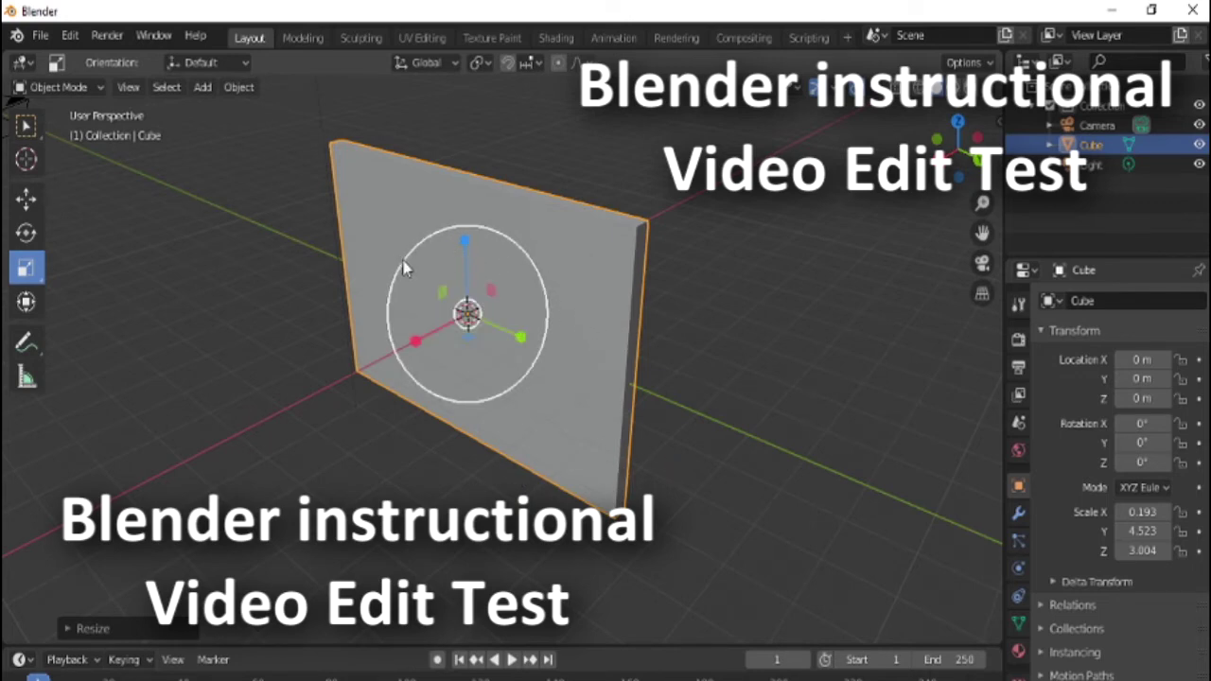
{"action": "left_click_drag", "start_coordinate": [414, 247], "coordinate": [431, 231]}
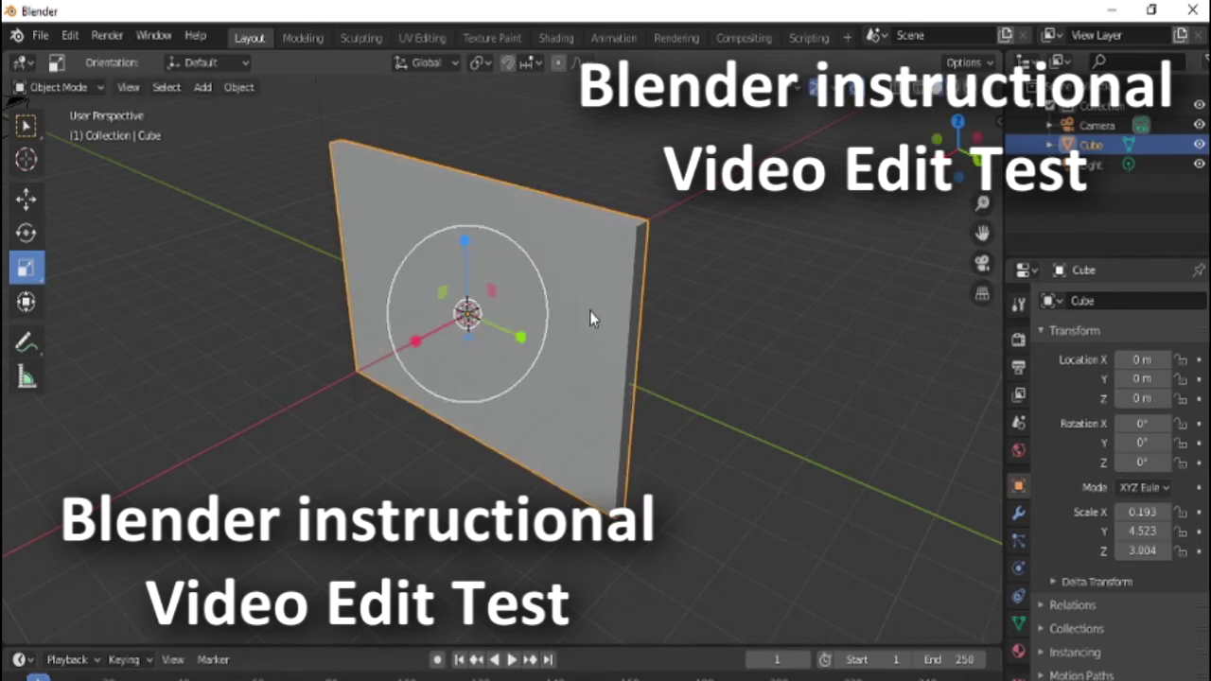
{"action": "left_click", "coordinate": [532, 266]}
{"action": "key", "text": "s"}
{"action": "left_click", "coordinate": [892, 288]}
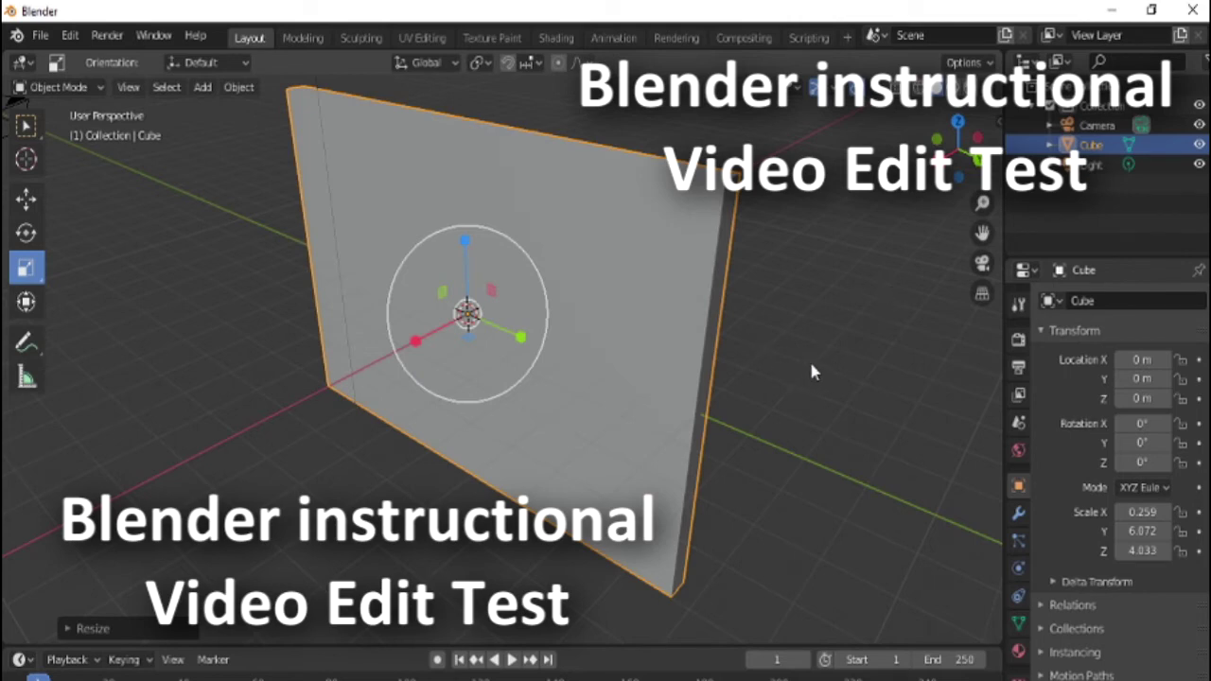
Undo the uniform enlargement and the three per-axis scale changes
{"action": "key", "text": "ctrl+z"}
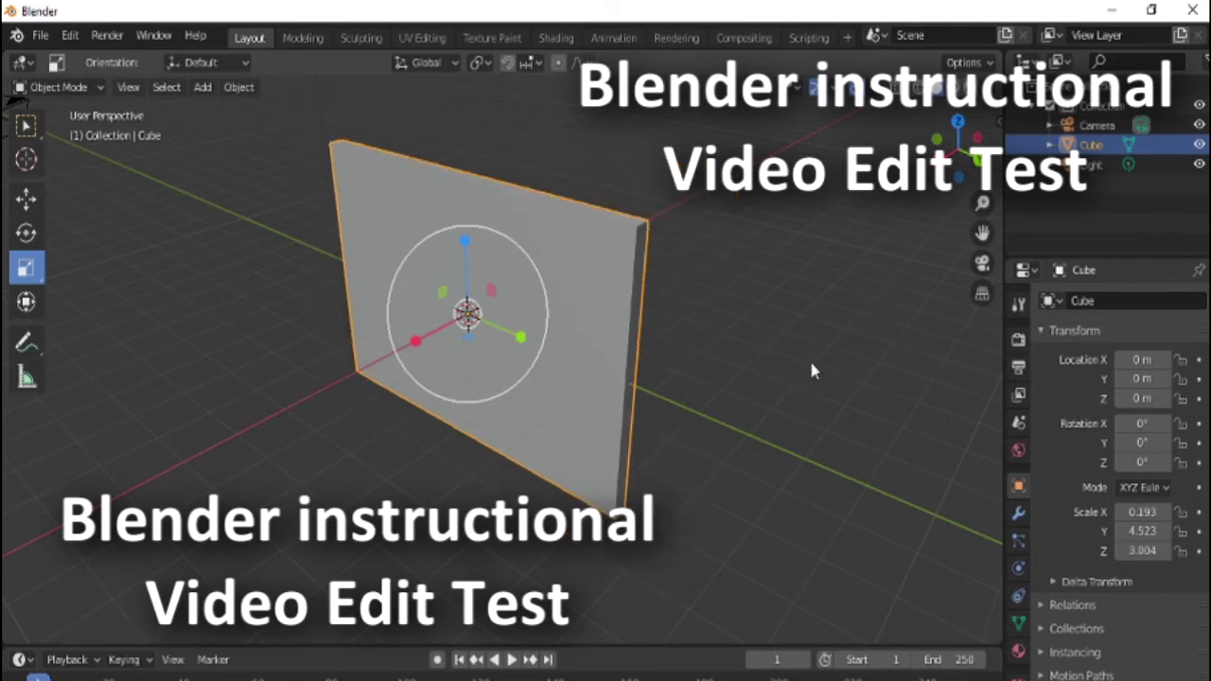
{"action": "key", "text": "ctrl+z"}
{"action": "key", "text": "ctrl+z"}
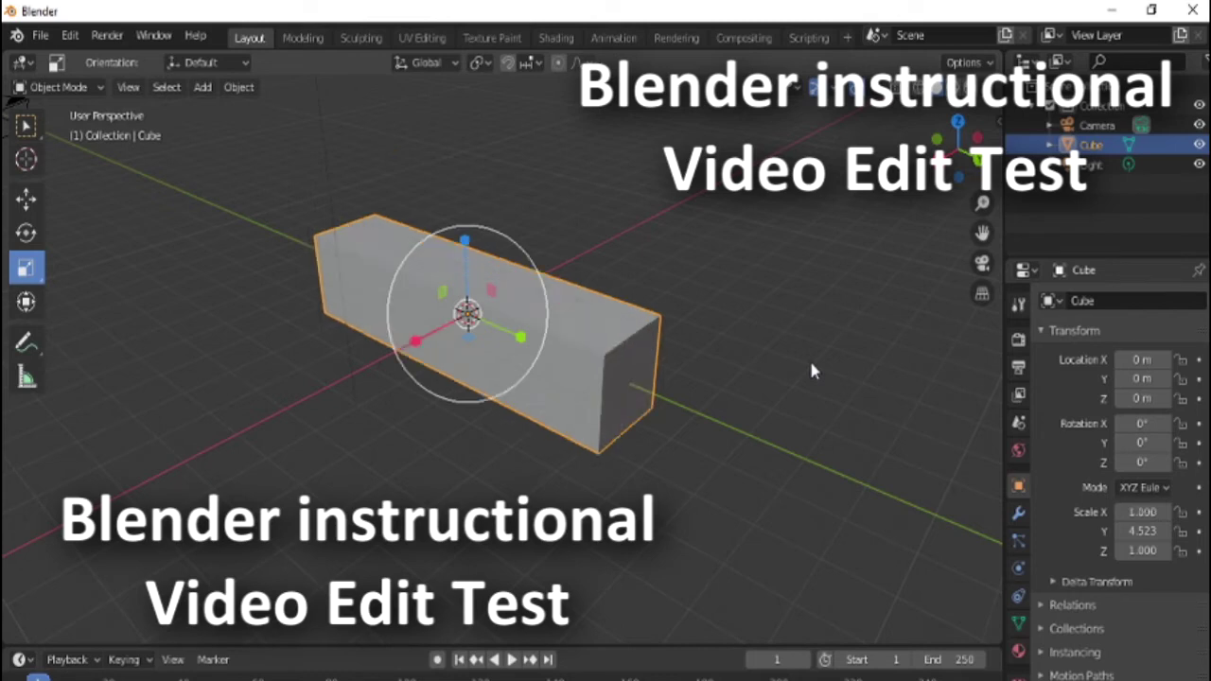
{"action": "key", "text": "ctrl+z"}
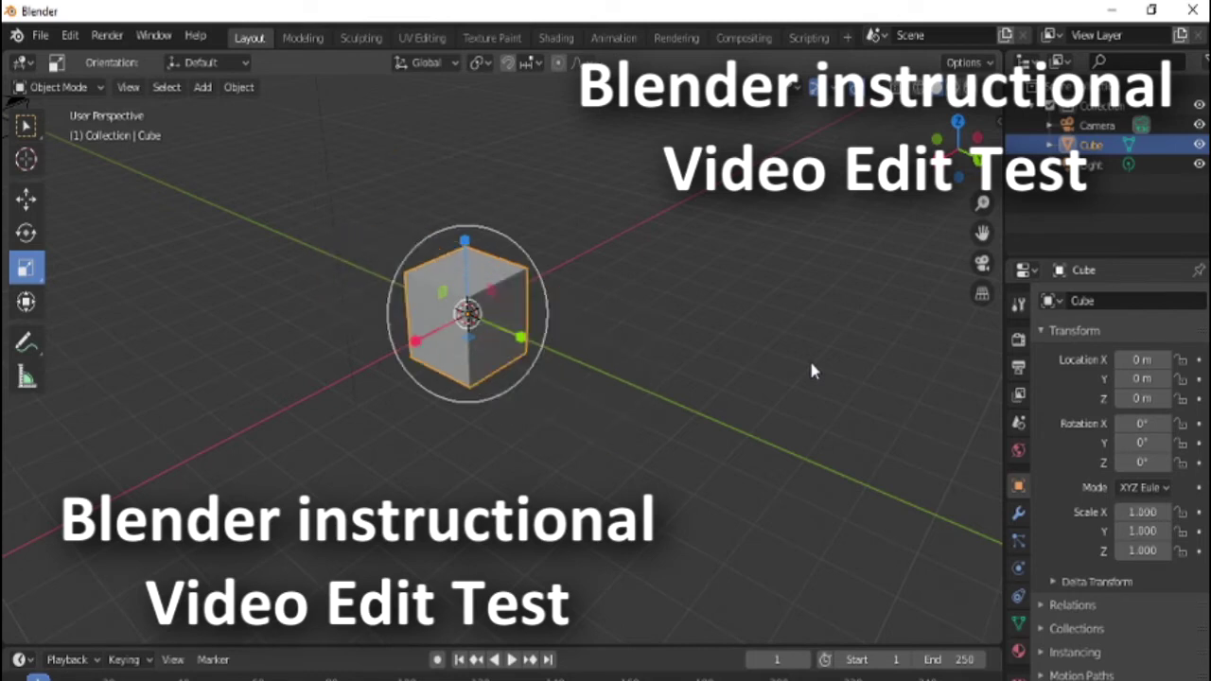
Activate the Rotate tool, try rotating the cube around the viewing direction and cancel the rotation
{"action": "key", "text": "shift+space"}
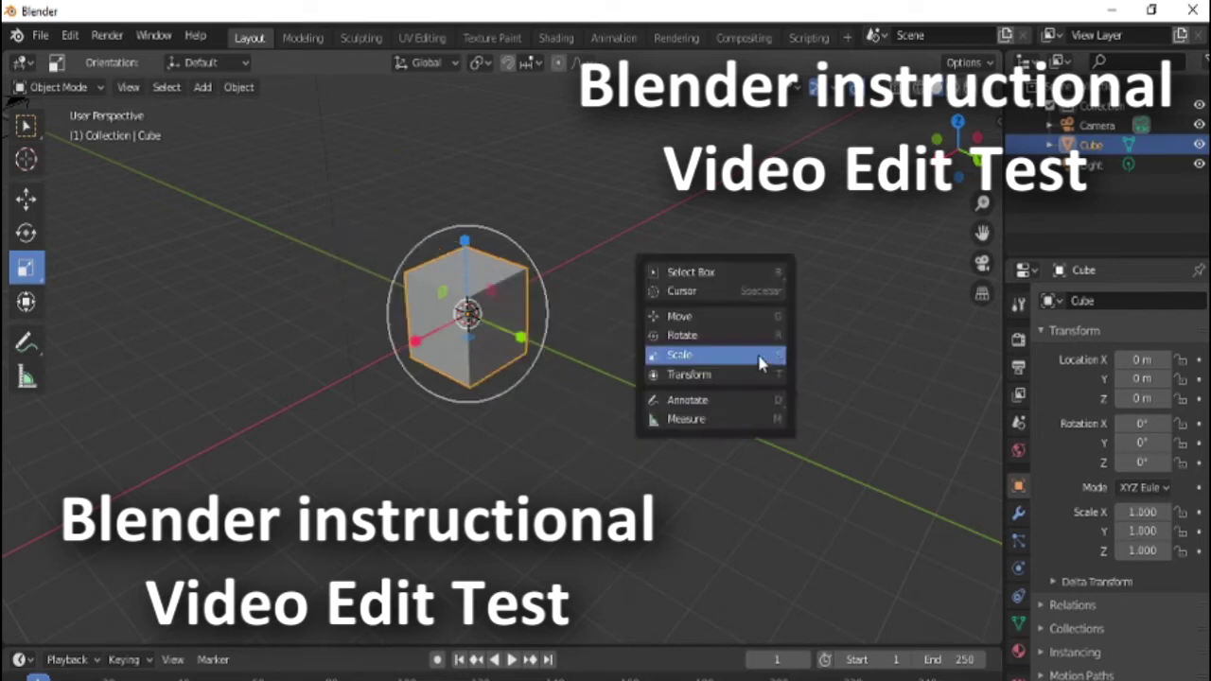
{"action": "key", "text": "r"}
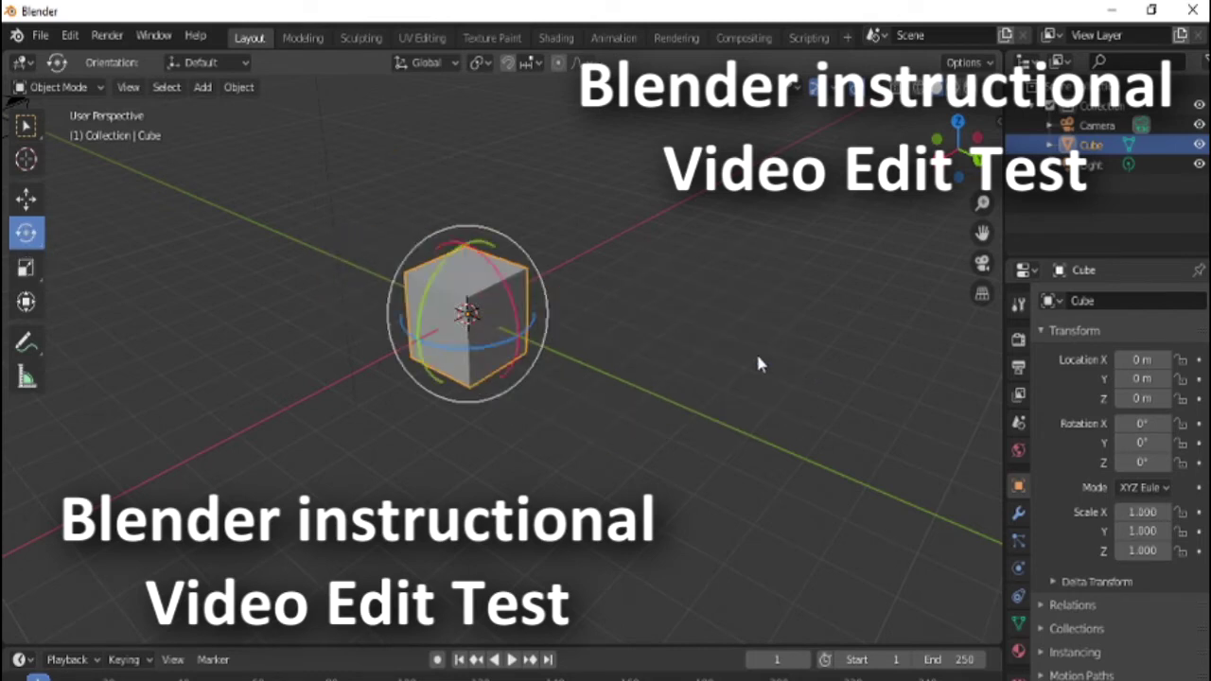
{"action": "mouse_move", "coordinate": [533, 268]}
{"action": "left_mouse_down"}
{"action": "mouse_move", "coordinate": [543, 319]}
{"action": "mouse_move", "coordinate": [402, 386]}
{"action": "mouse_move", "coordinate": [460, 401]}
{"action": "mouse_move", "coordinate": [511, 383]}
{"action": "mouse_move", "coordinate": [544, 270]}
{"action": "mouse_move", "coordinate": [492, 235]}
{"action": "mouse_move", "coordinate": [527, 251]}
{"action": "mouse_move", "coordinate": [540, 279]}
{"action": "mouse_move", "coordinate": [538, 252]}
{"action": "left_mouse_up"}
{"action": "right_click", "coordinate": [538, 252]}
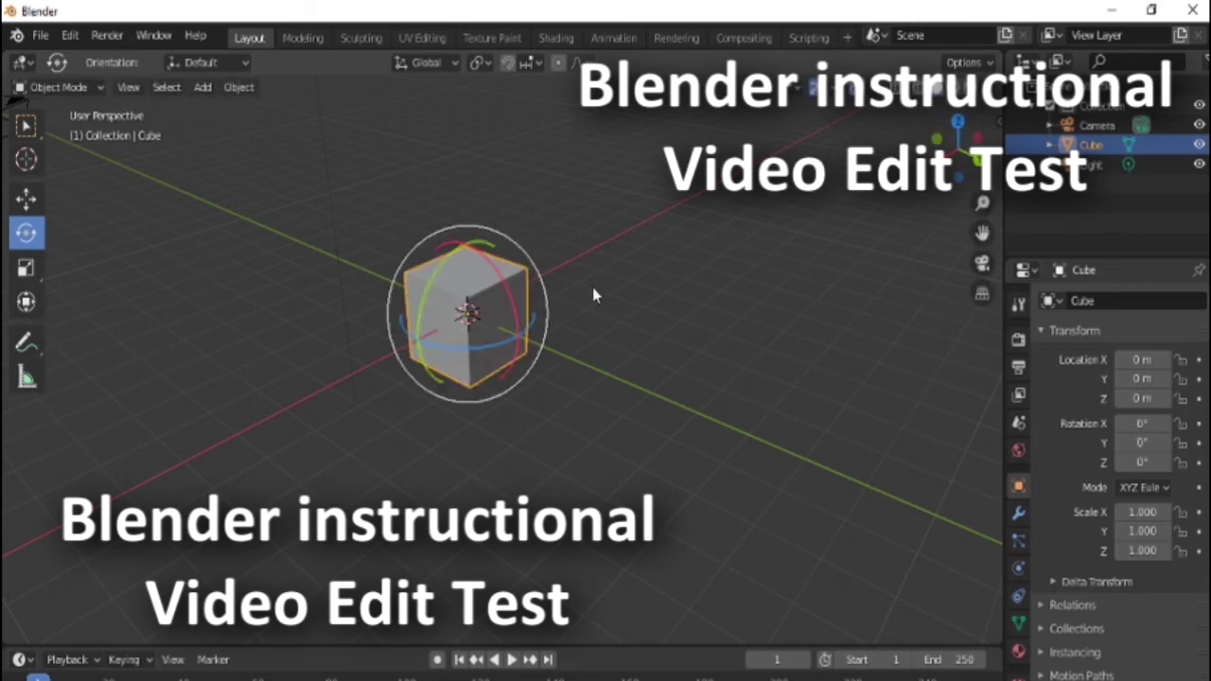
Activate the Move tool, move the cube freely away from the origin and clear its location
{"action": "key", "text": "shift+space"}
{"action": "key", "text": "g"}
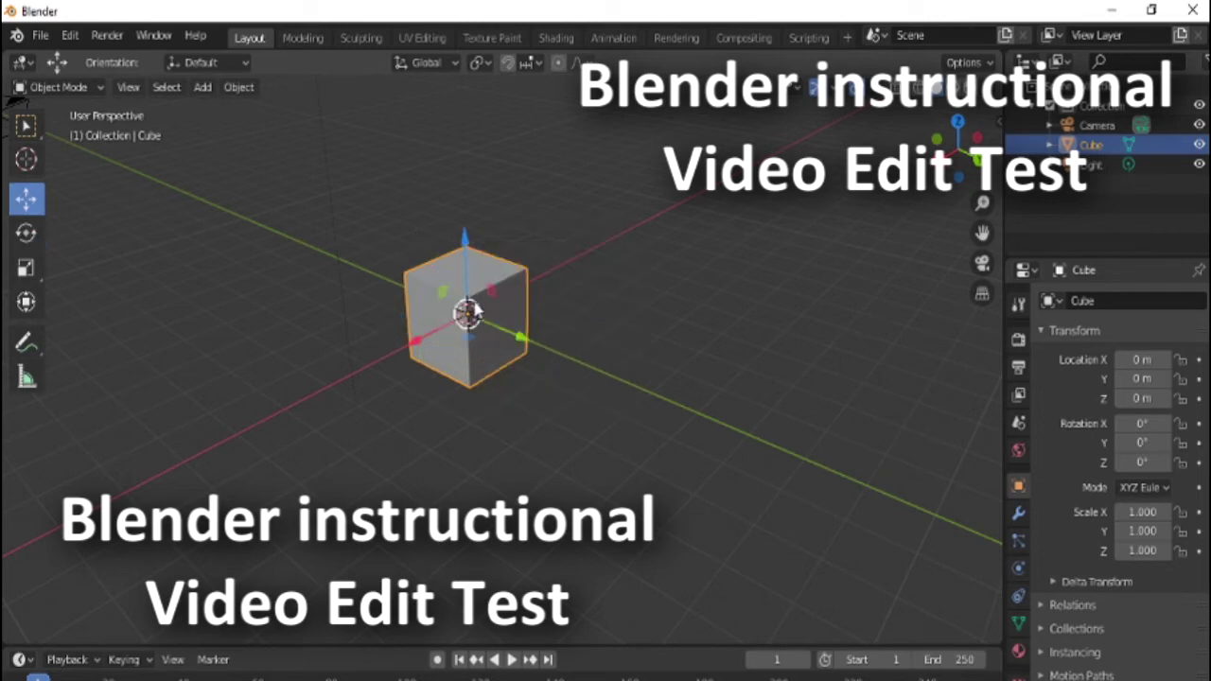
{"action": "left_click_drag", "start_coordinate": [471, 312], "coordinate": [420, 296]}
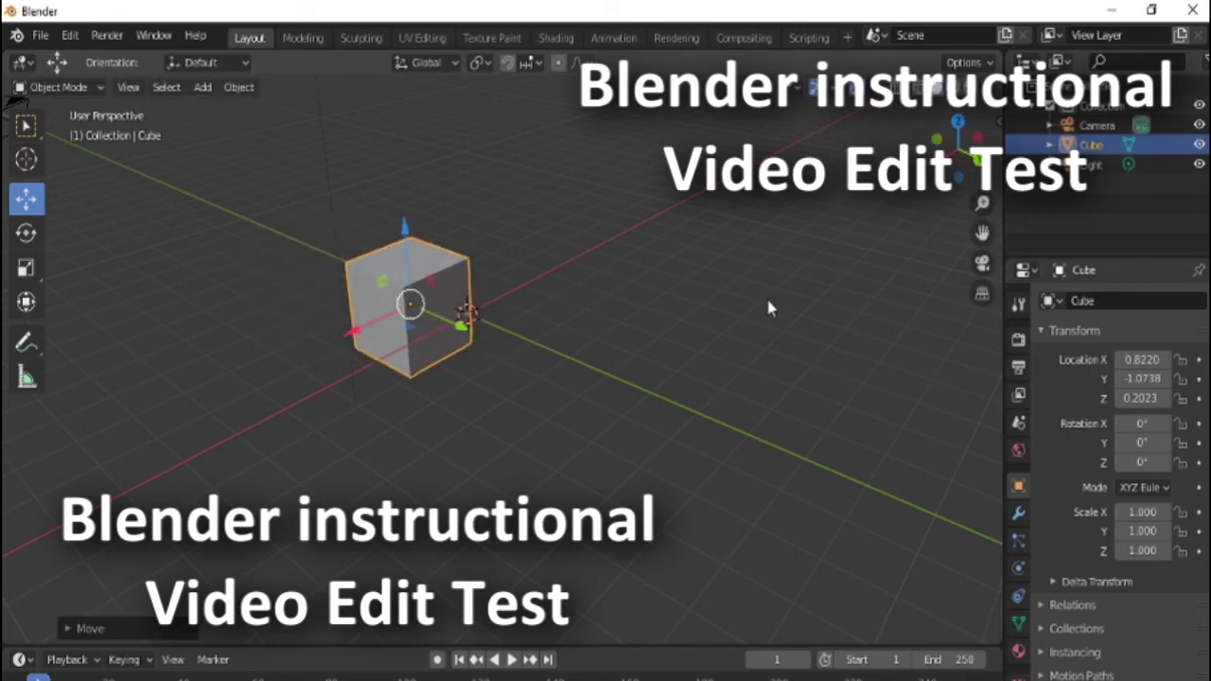
{"action": "key", "text": "alt+g"}
Move the cube exactly 2 m along the X axis
{"action": "middle_click_drag", "start_coordinate": [769, 306], "coordinate": [731, 307]}
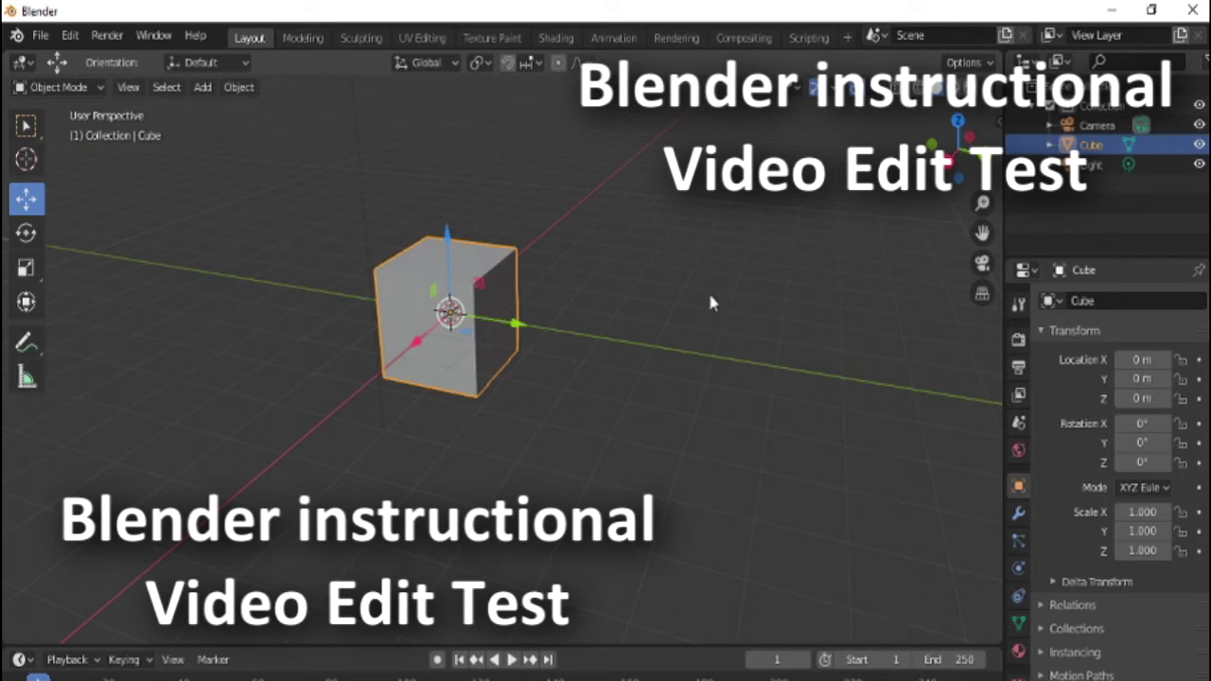
{"action": "middle_click_drag", "start_coordinate": [732, 276], "coordinate": [620, 322]}
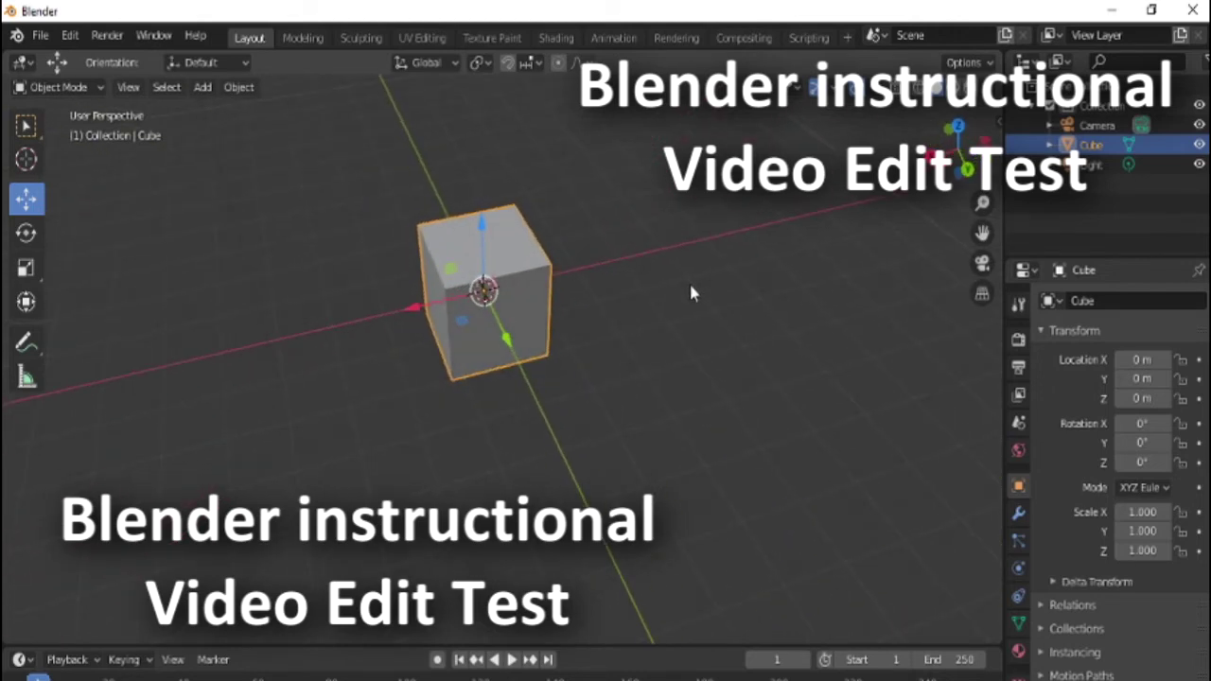
{"action": "key", "text": "g"}
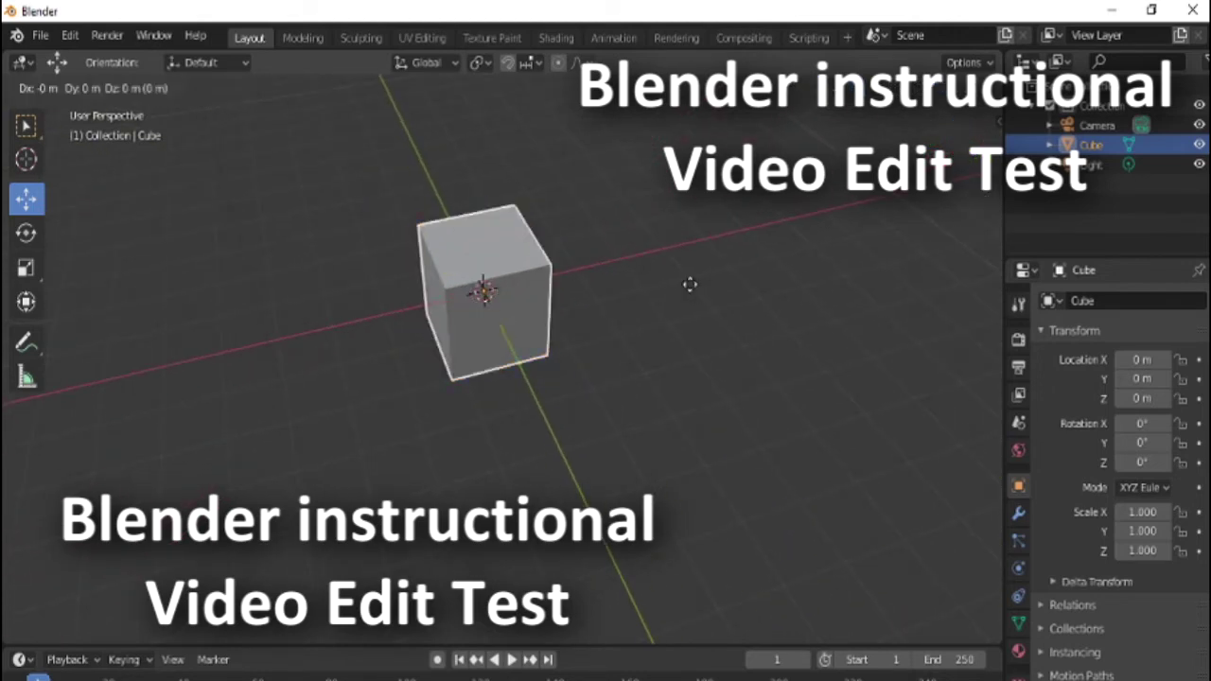
{"action": "key", "text": "x"}
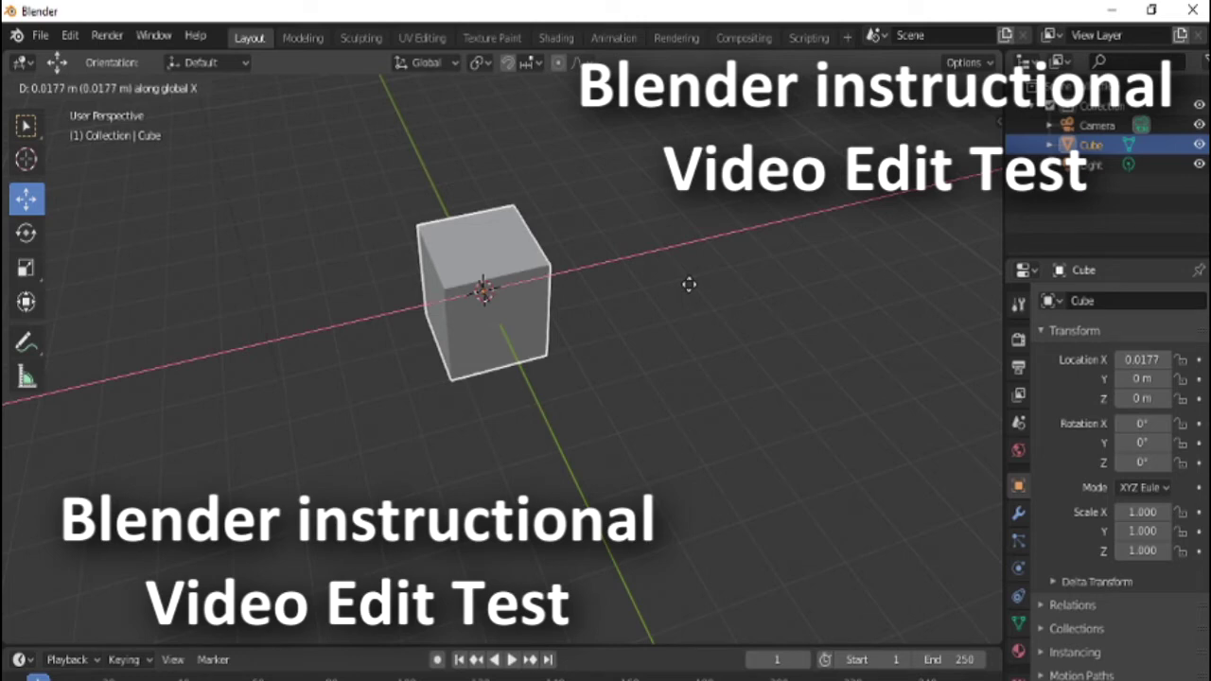
{"action": "type", "text": "2"}
{"action": "key", "text": "Return"}
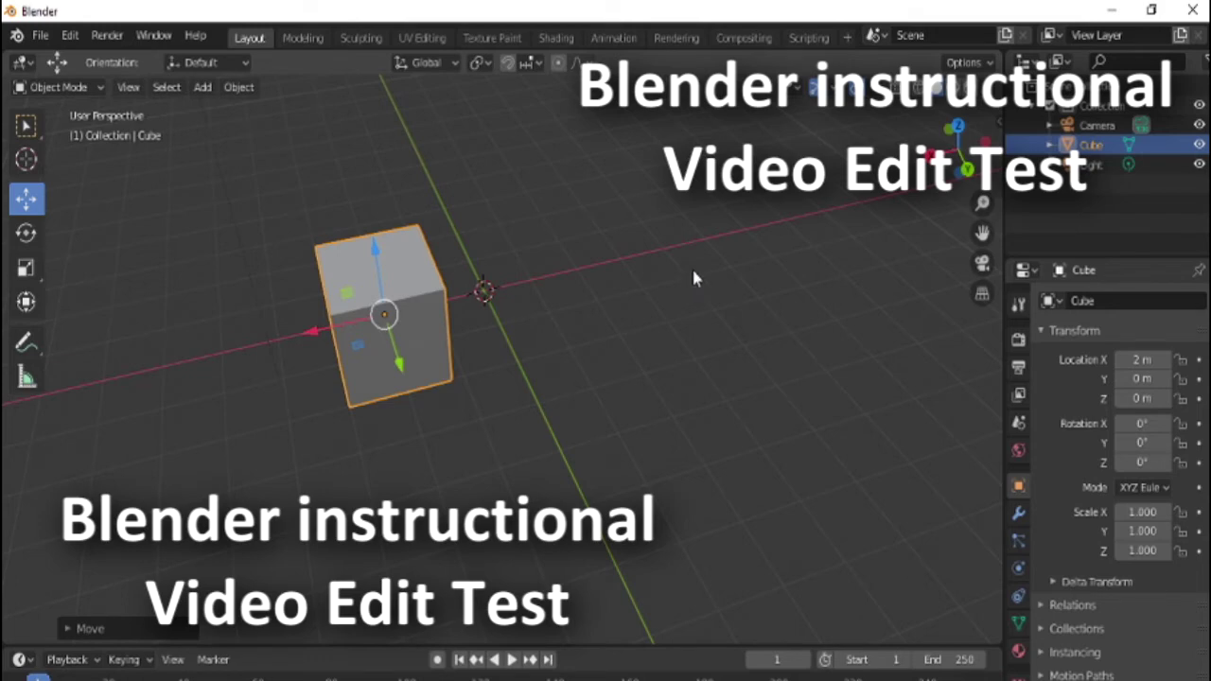
Move the cube exactly -3 m along the global Y axis
{"action": "key", "text": "g"}
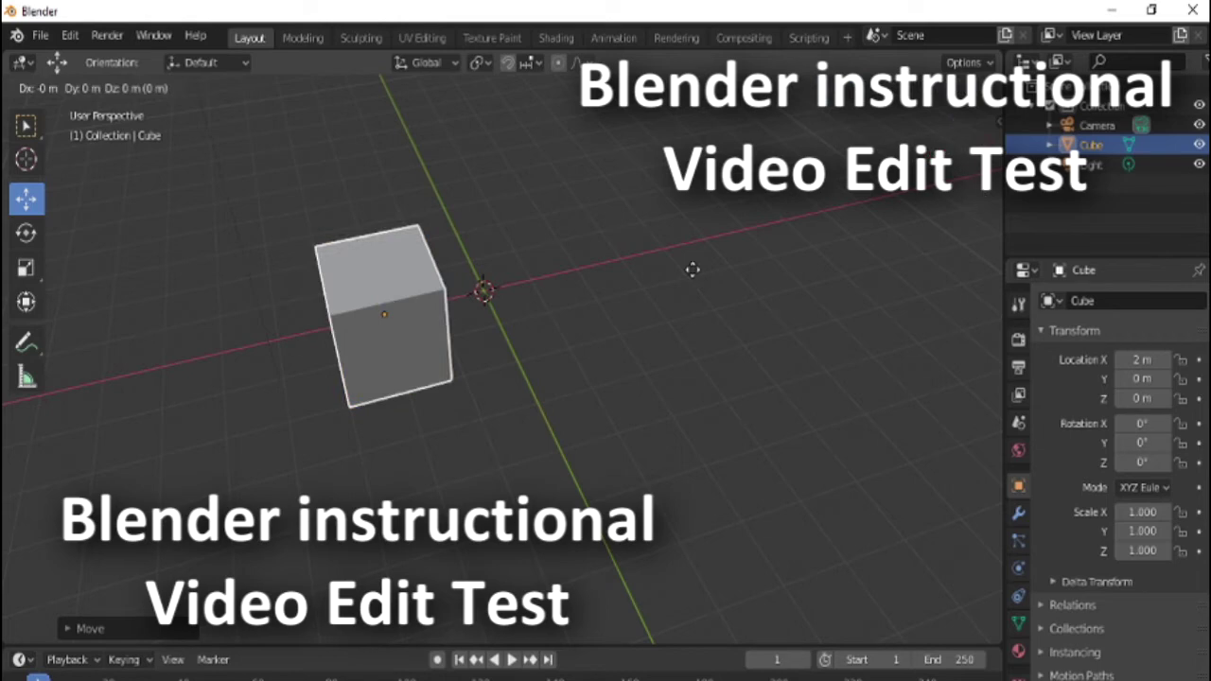
{"action": "key", "text": "y"}
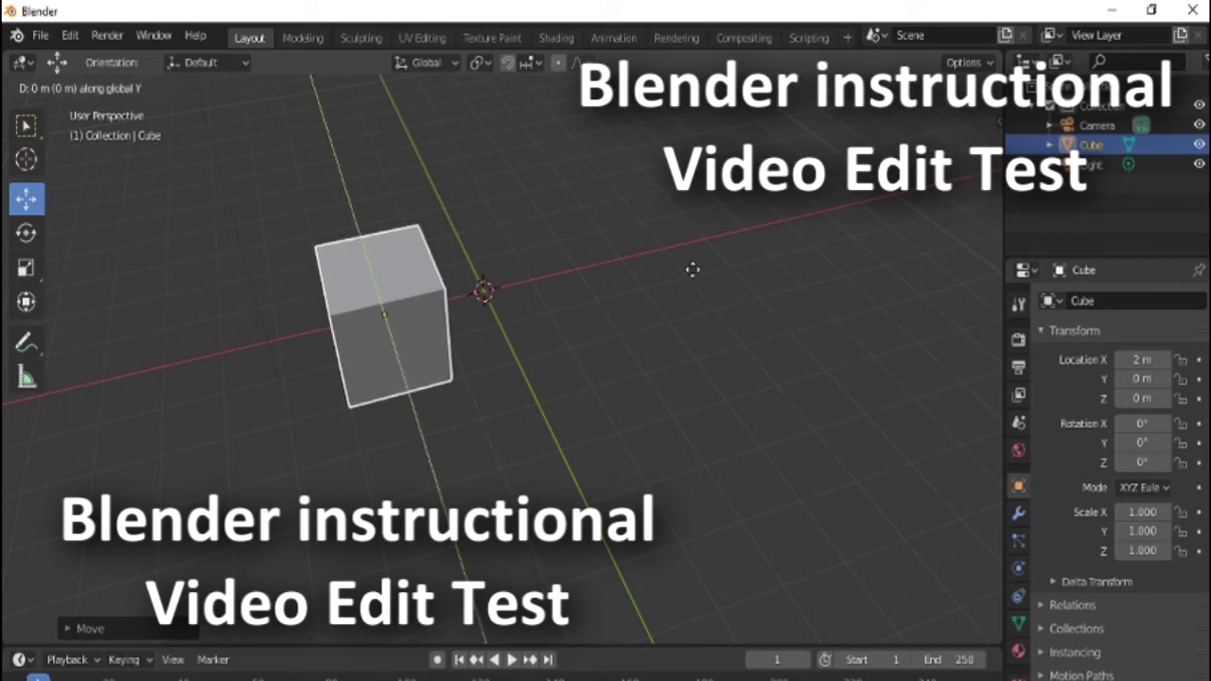
{"action": "type", "text": "-3"}
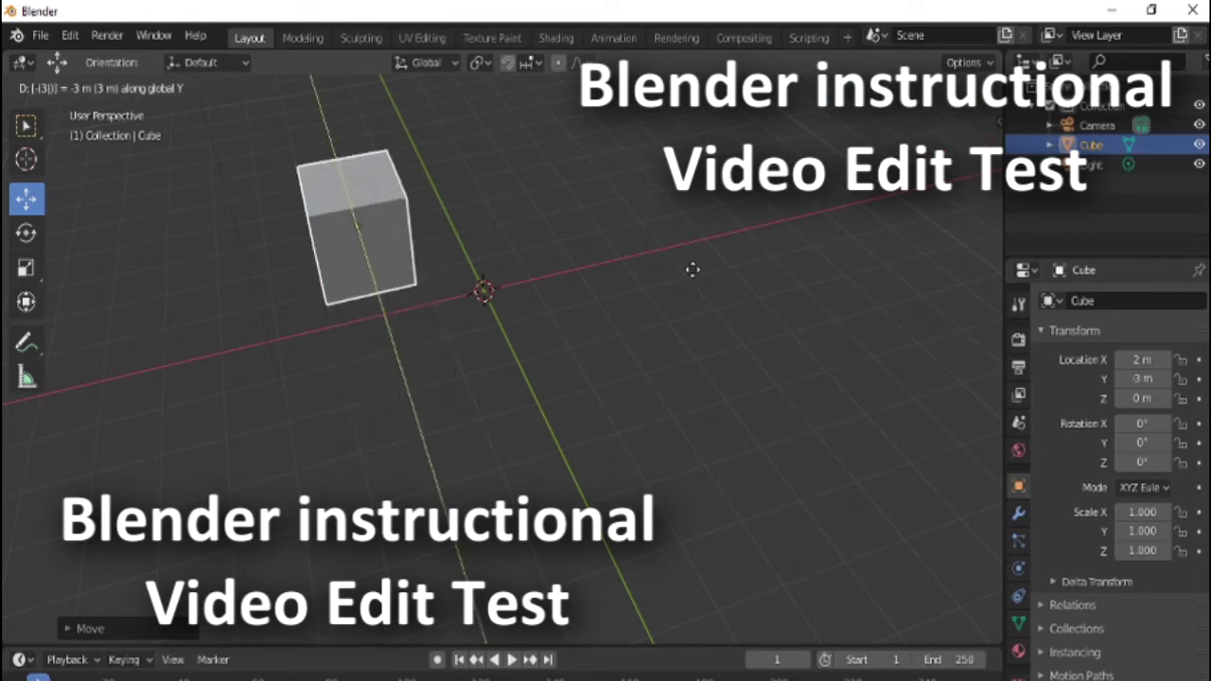
{"action": "key", "text": "Return"}
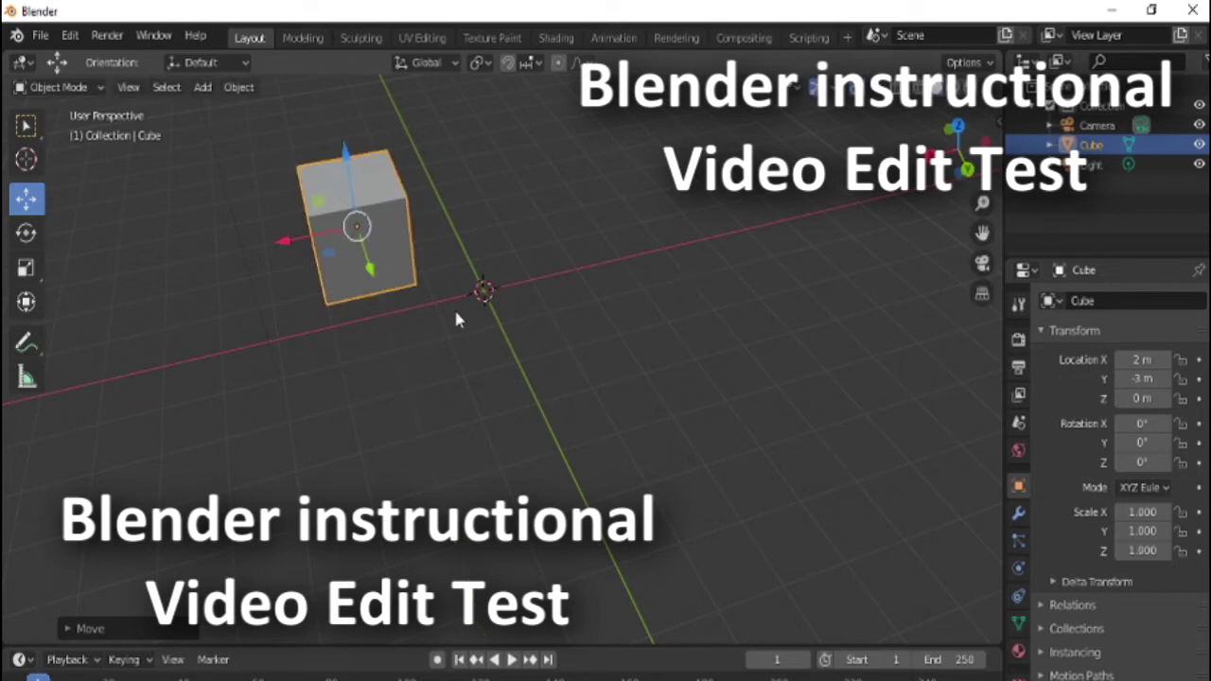
Rotate the cube exactly 45° around the global Z axis and inspect it from different angles
{"action": "middle_click_drag", "start_coordinate": [343, 382], "coordinate": [506, 449]}
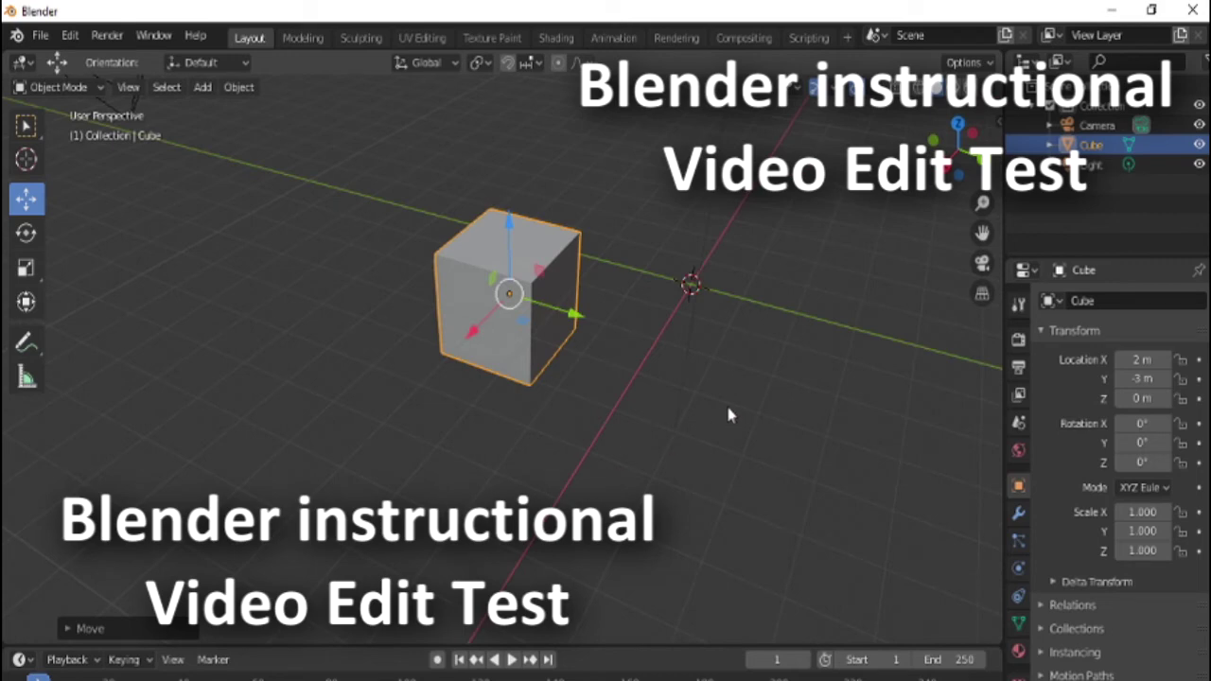
{"action": "key", "text": "r"}
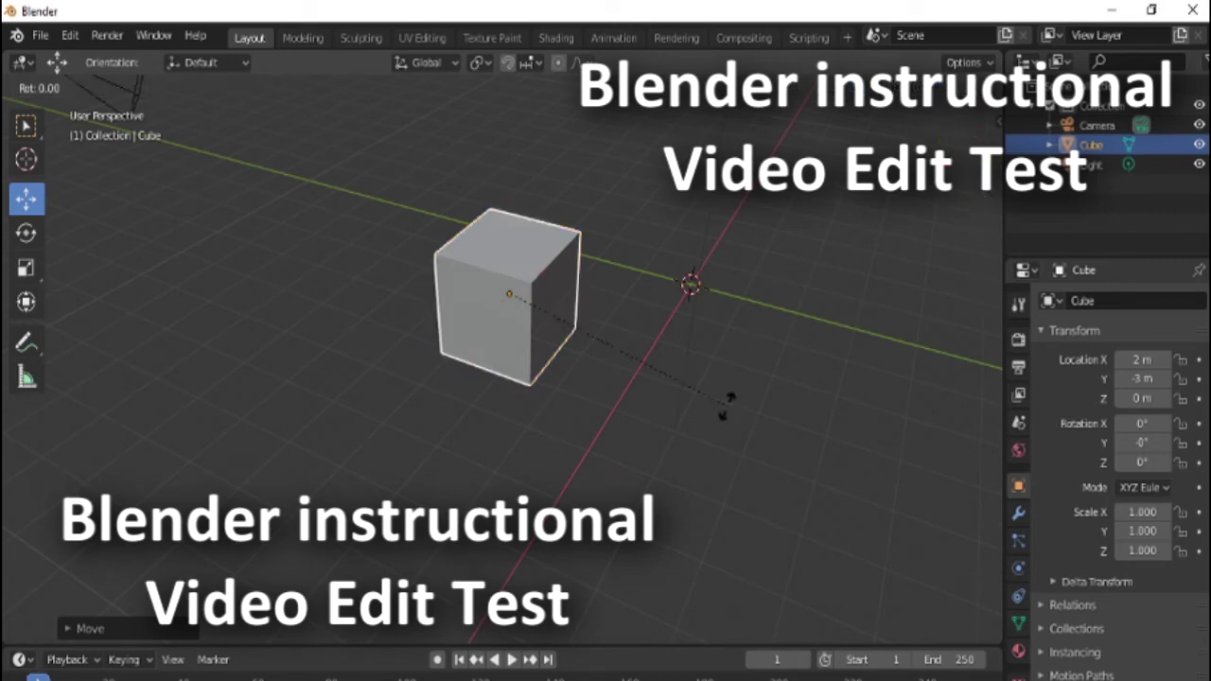
{"action": "key", "text": "z"}
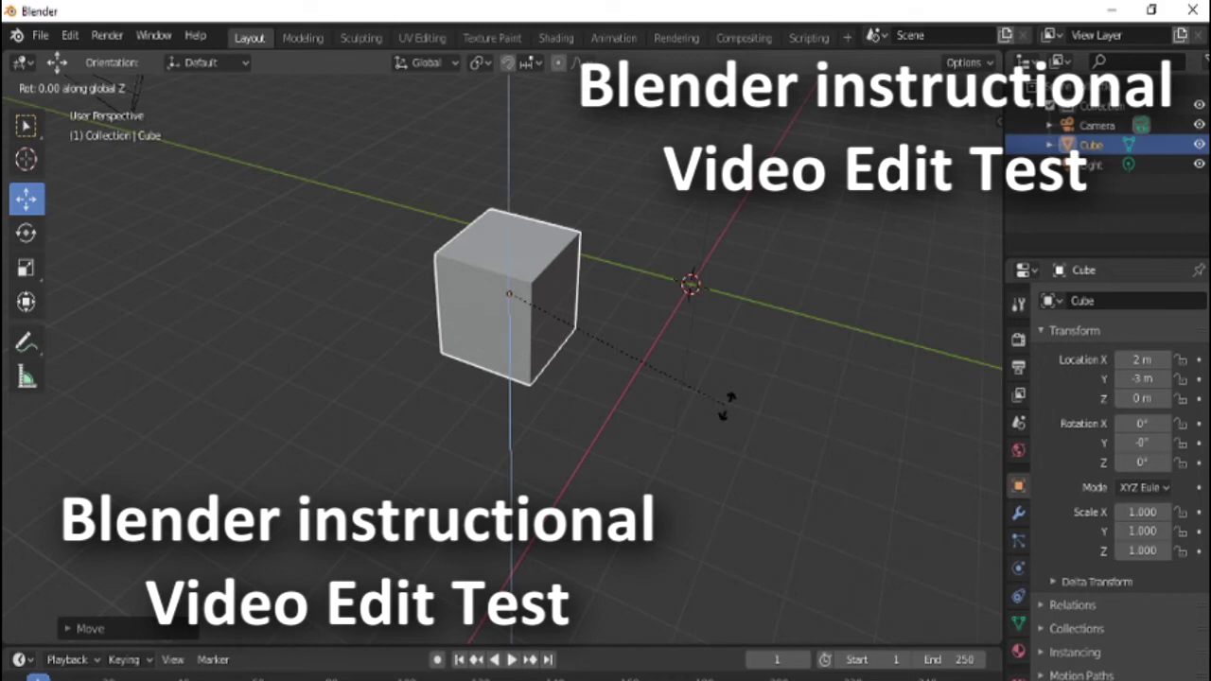
{"action": "type", "text": "45"}
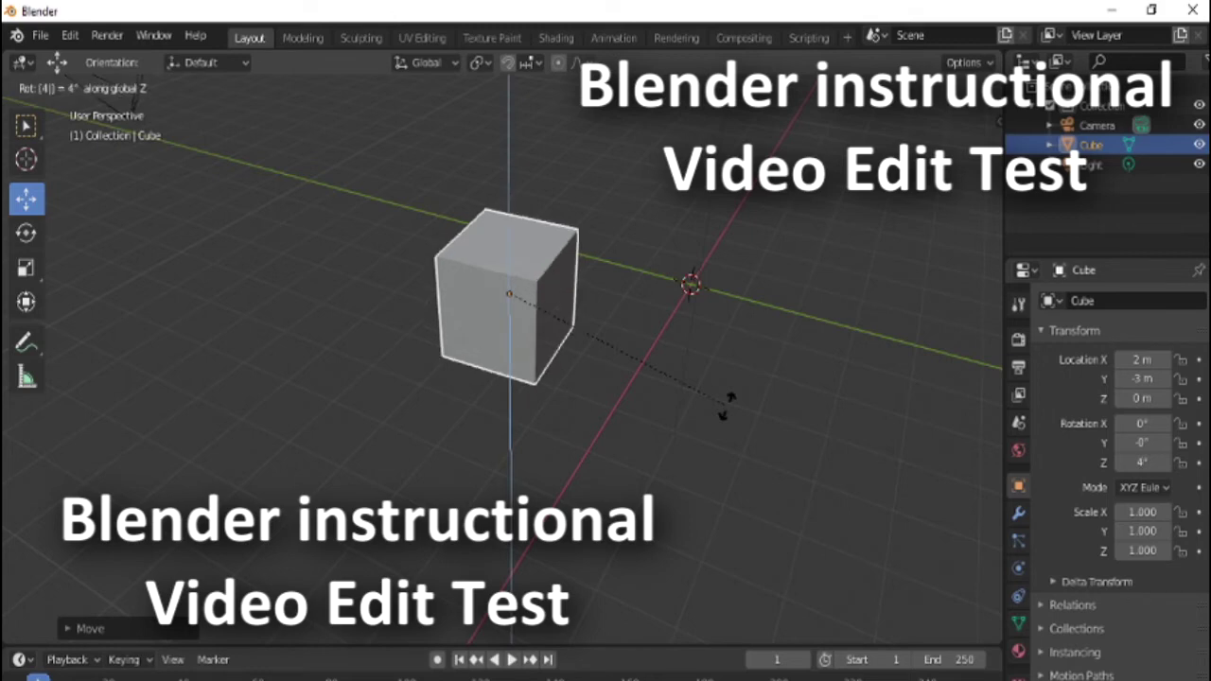
{"action": "key", "text": "Return"}
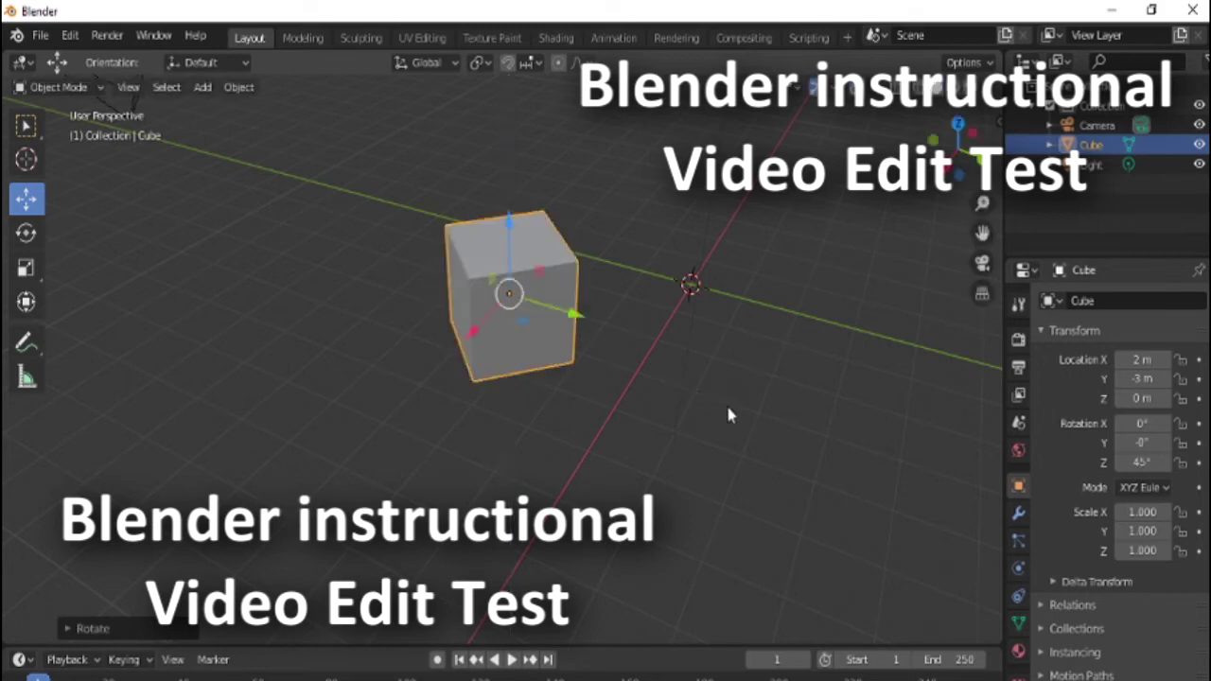
{"action": "left_click", "coordinate": [728, 411]}
{"action": "middle_click_drag", "start_coordinate": [756, 412], "coordinate": [573, 366]}
{"action": "left_click", "coordinate": [570, 370]}
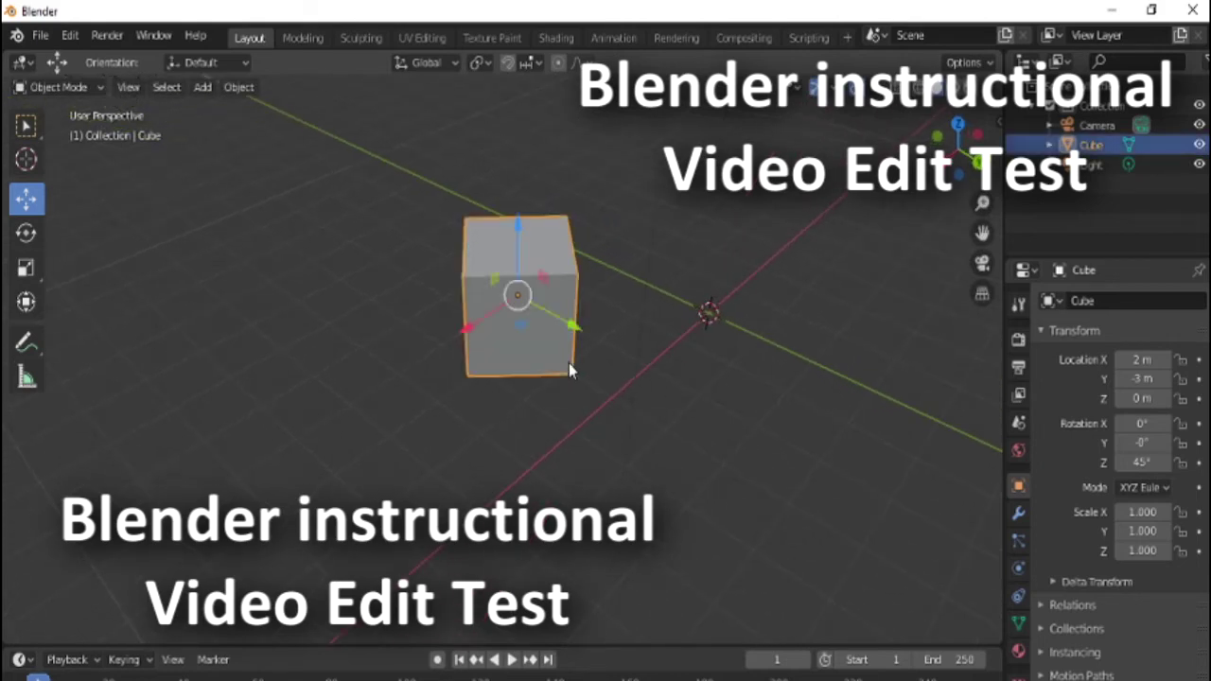
{"action": "middle_click_drag", "start_coordinate": [733, 477], "coordinate": [779, 462]}
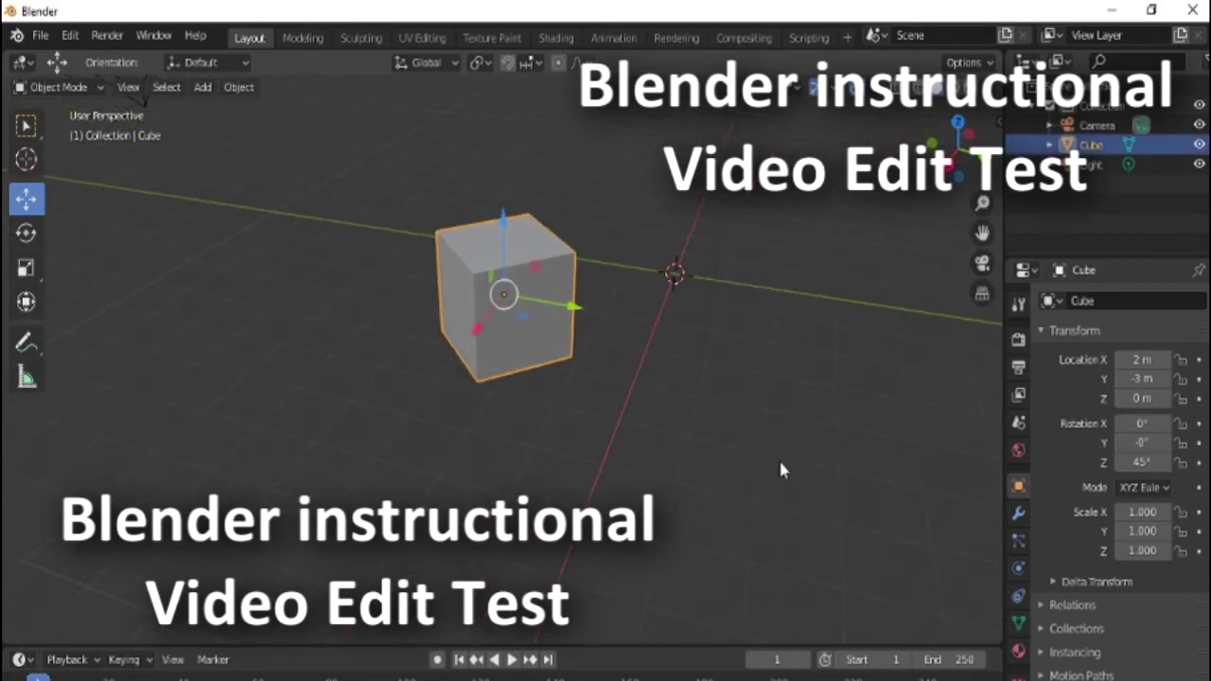
Scale the cube uniformly by a factor of 2 and undo that enlargement
{"action": "key", "text": "s"}
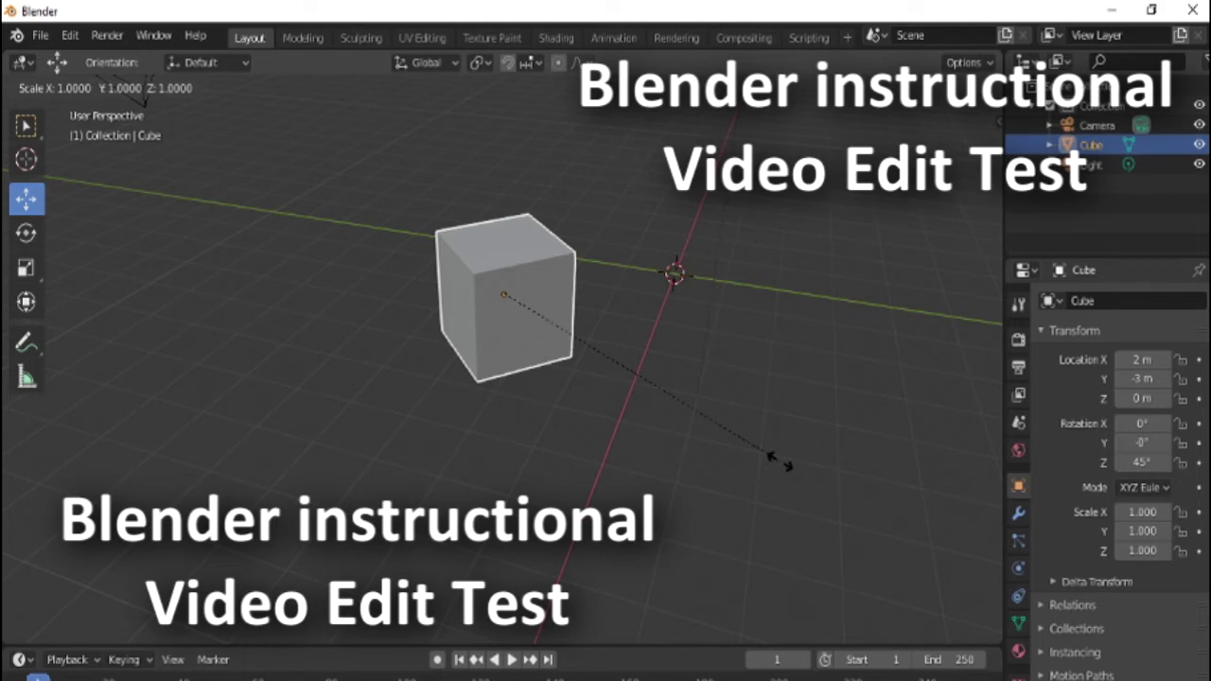
{"action": "left_click", "coordinate": [780, 461]}
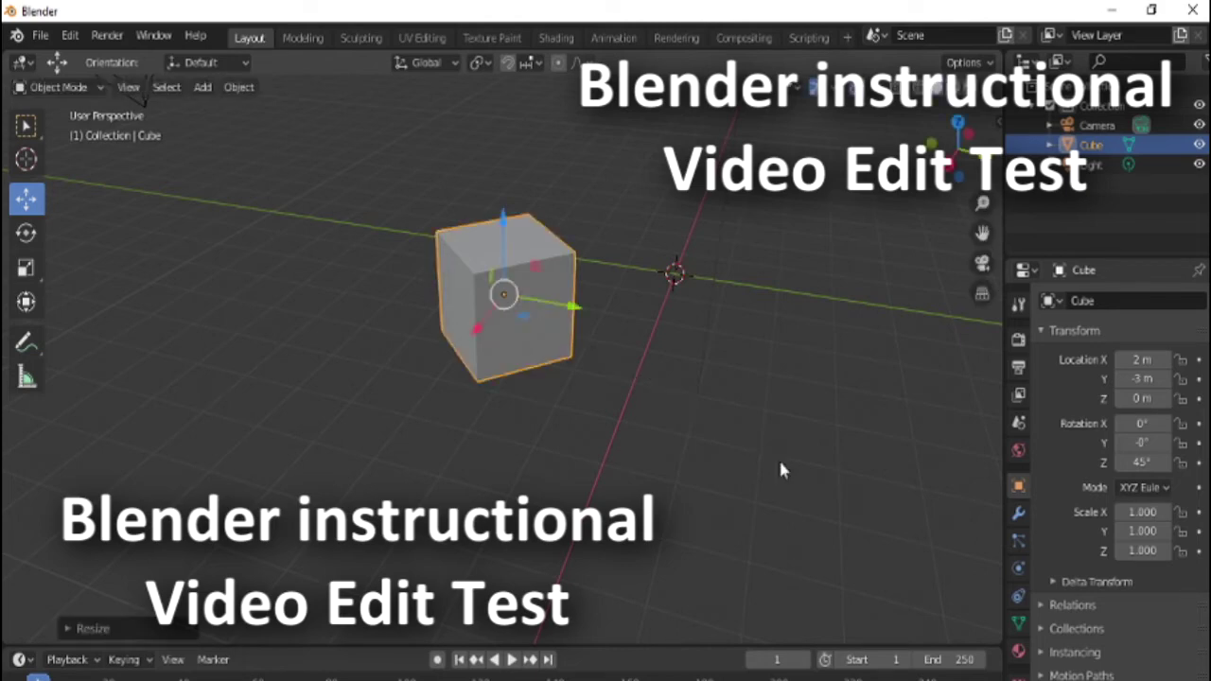
{"action": "key", "text": "s"}
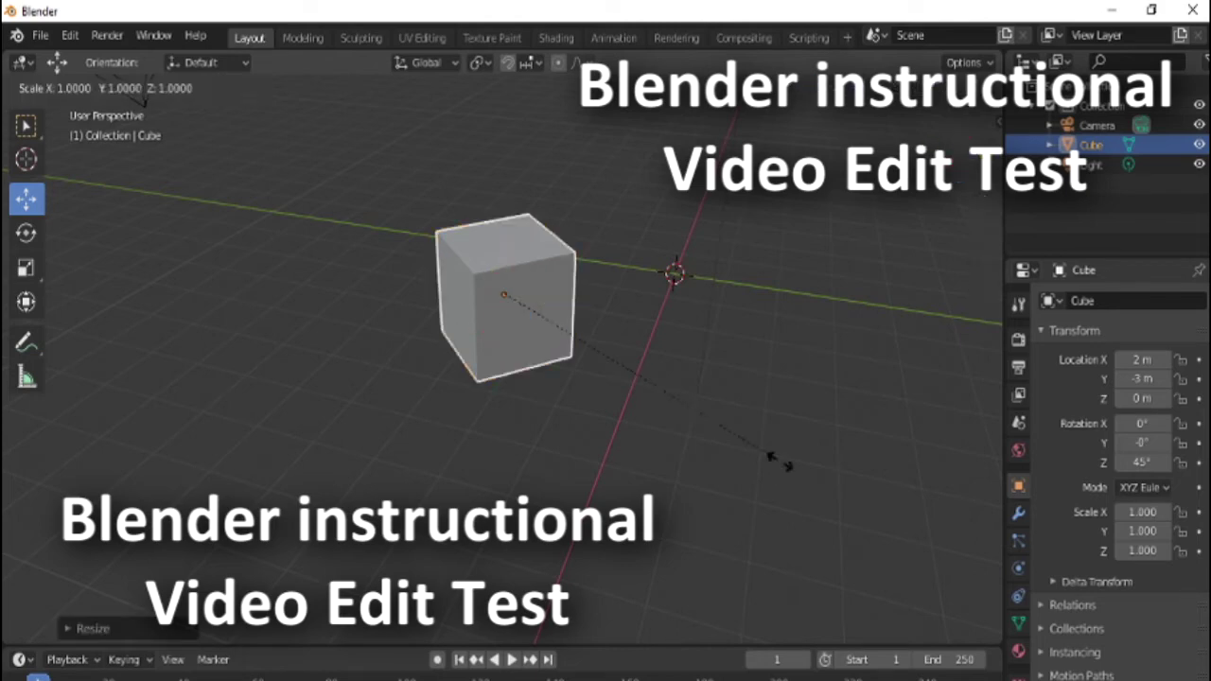
{"action": "key", "text": "2"}
{"action": "key", "text": "Return"}
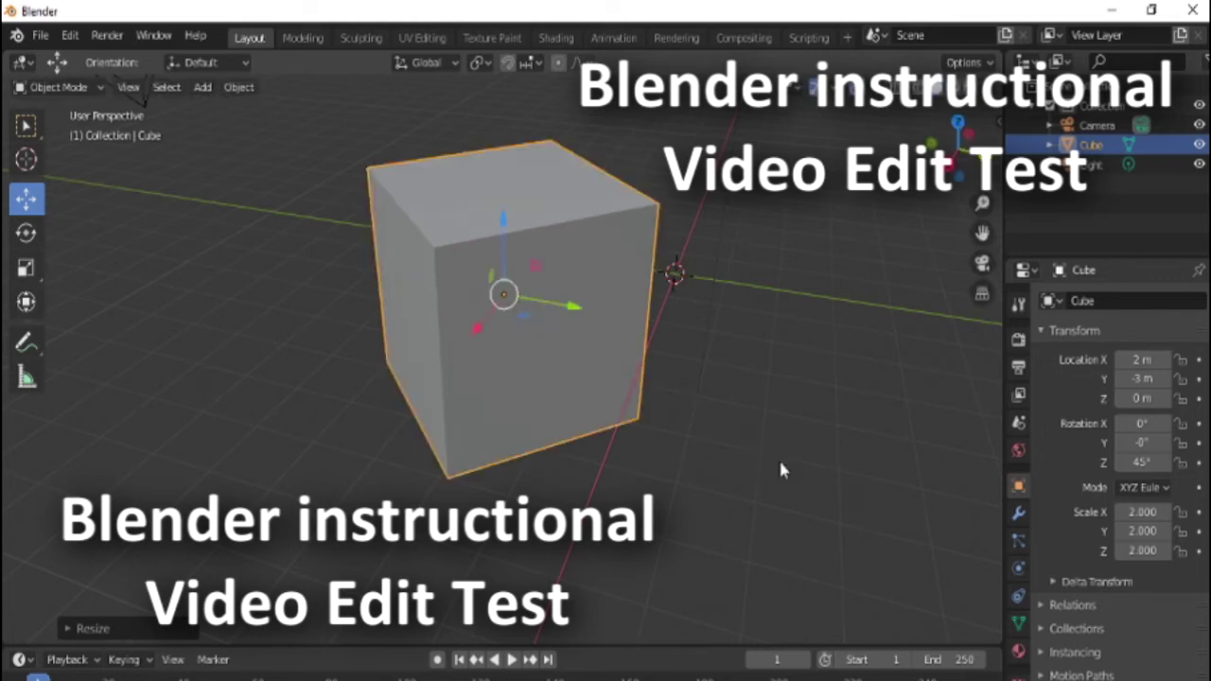
{"action": "key", "text": "ctrl+z"}
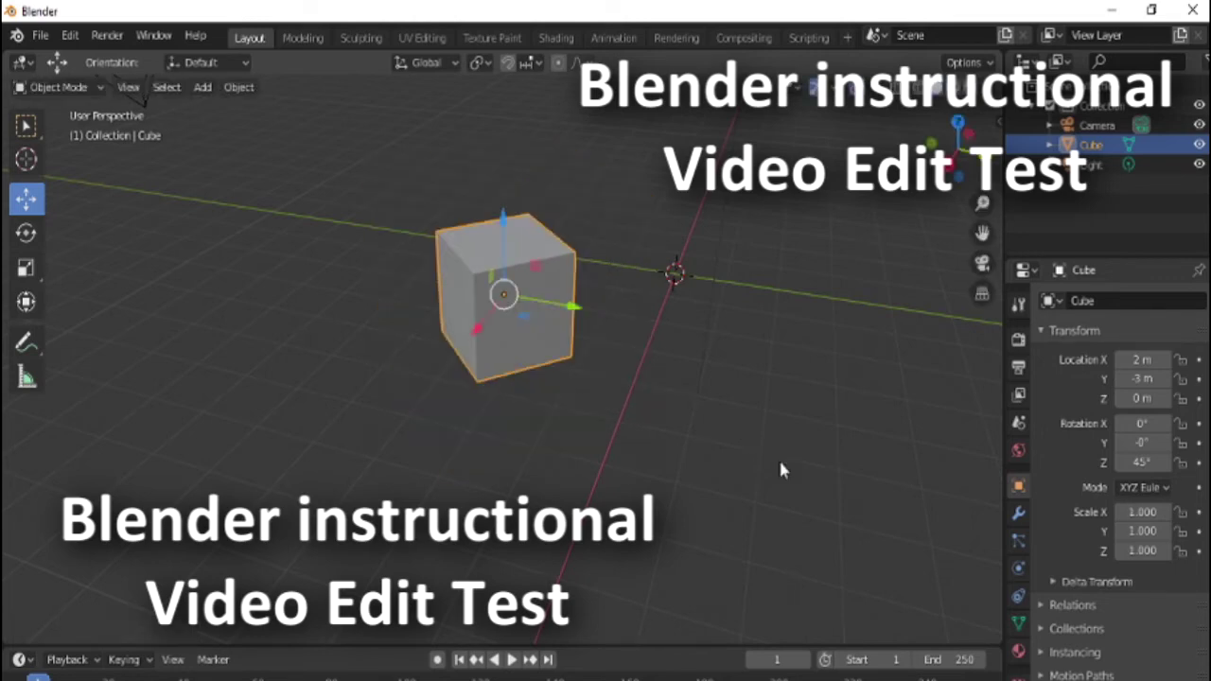
Scale the cube uniformly by a factor of 0.5 and undo that reduction
{"action": "key", "text": "s"}
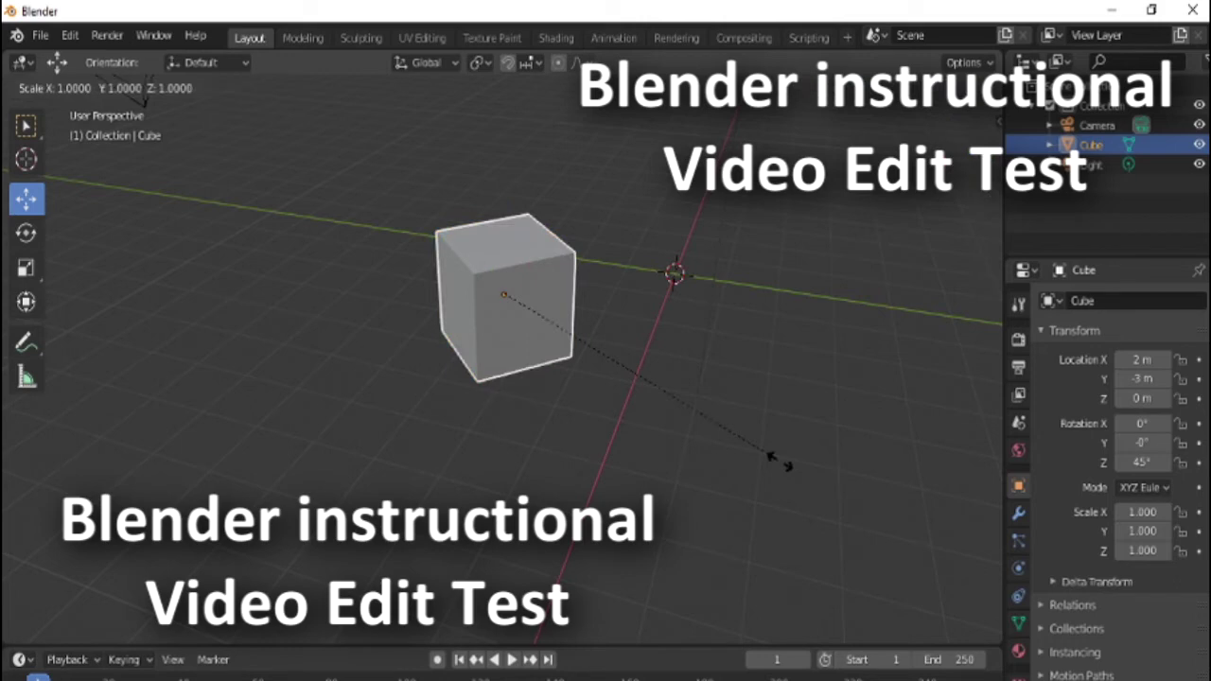
{"action": "key", "text": "period"}
{"action": "key", "text": "5"}
{"action": "key", "text": "Return"}
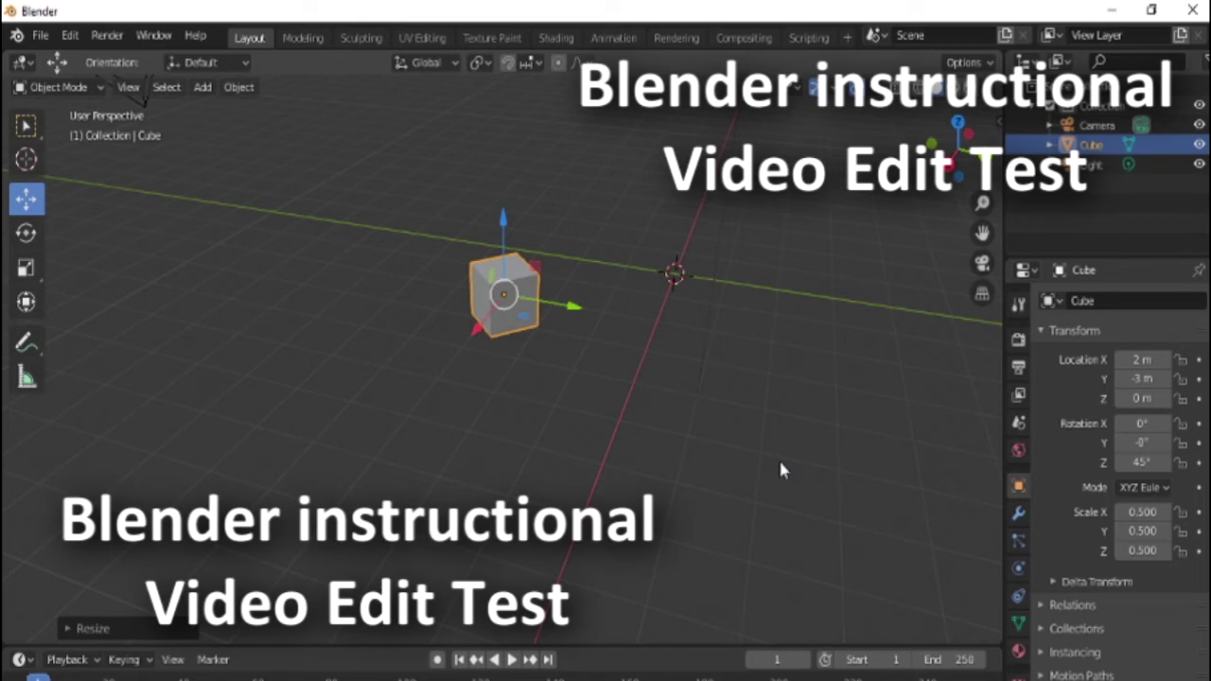
{"action": "key", "text": "ctrl+z"}
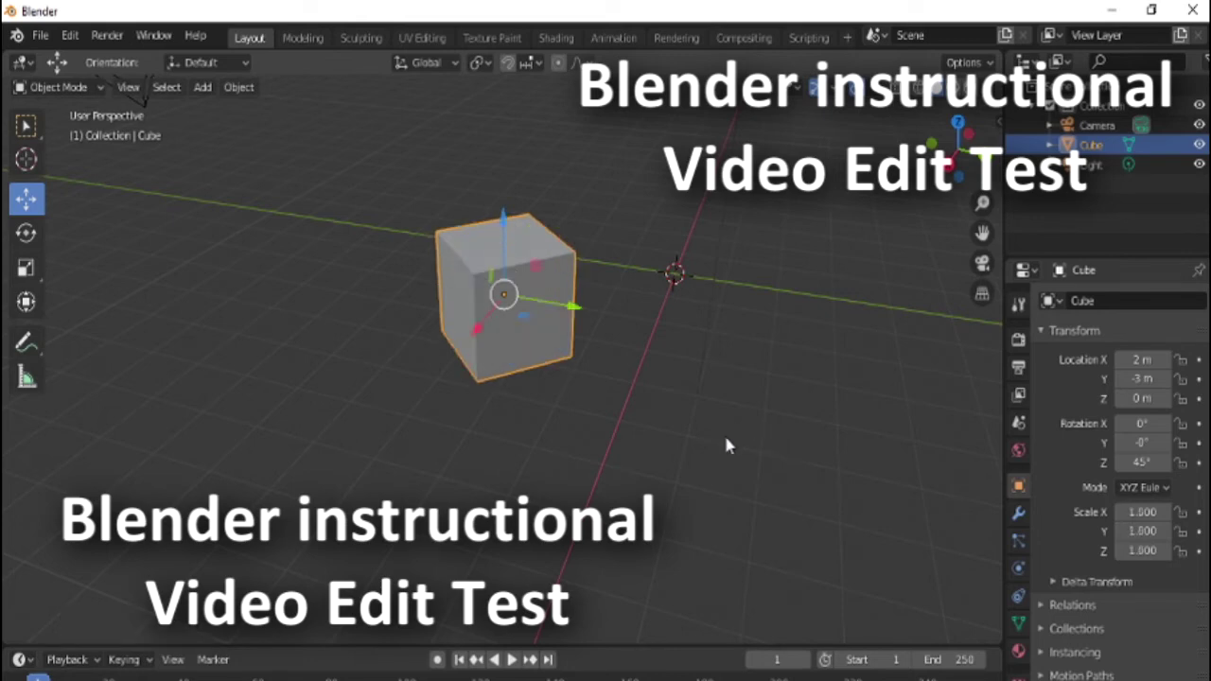
Undo the cube's rotation and its moves along Y and X to return it to the origin
{"action": "key", "text": "ctrl+z"}
{"action": "key", "text": "ctrl+z"}
{"action": "key", "text": "ctrl+z"}
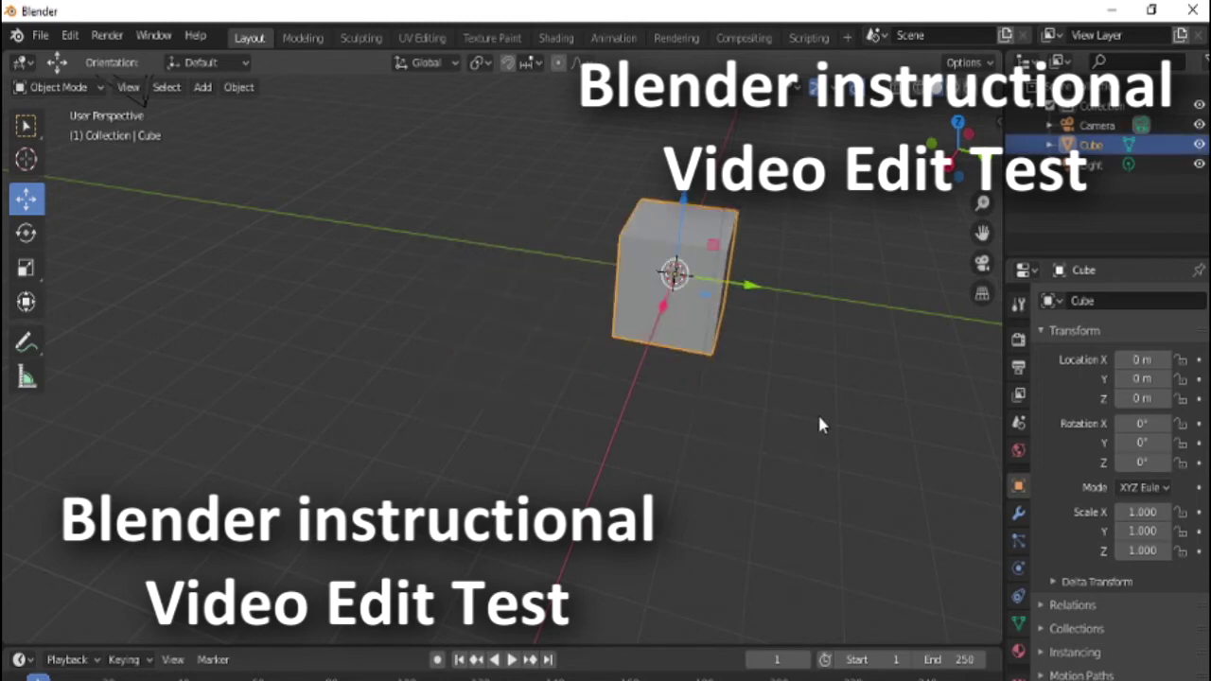
{"action": "middle_click_drag", "start_coordinate": [820, 425], "coordinate": [608, 482]}
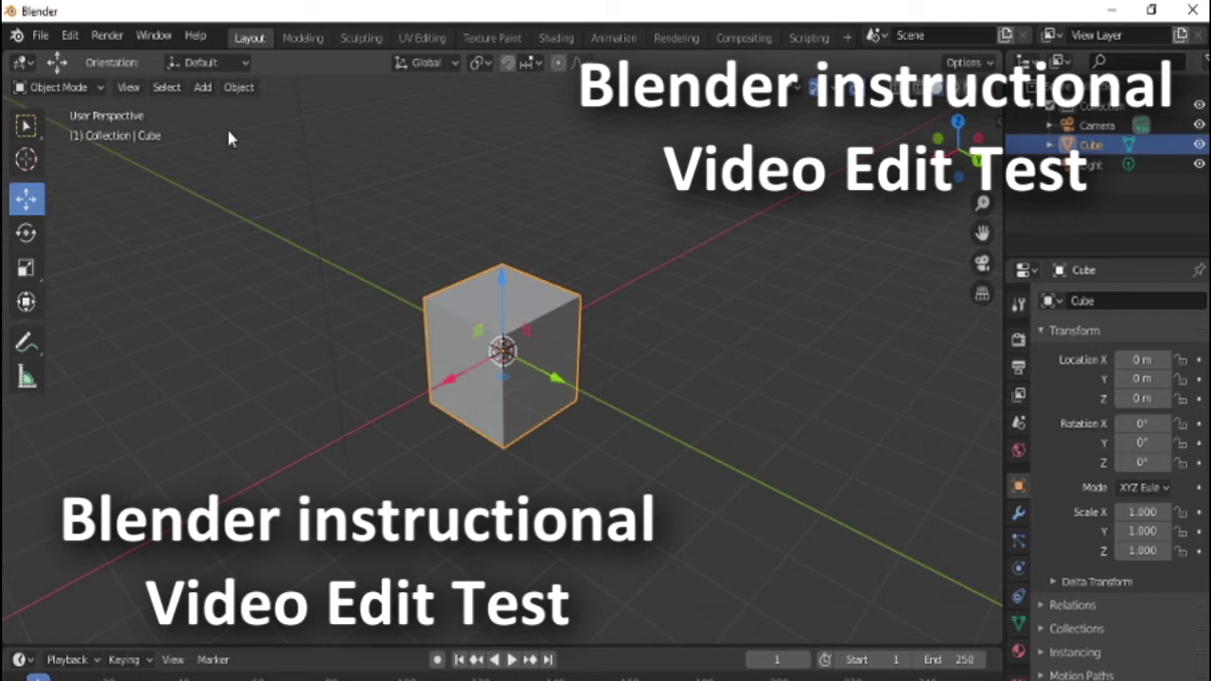
Add a UV sphere mesh and raise it about 2.32 m along the Z axis above the cube
{"action": "left_click", "coordinate": [242, 88]}
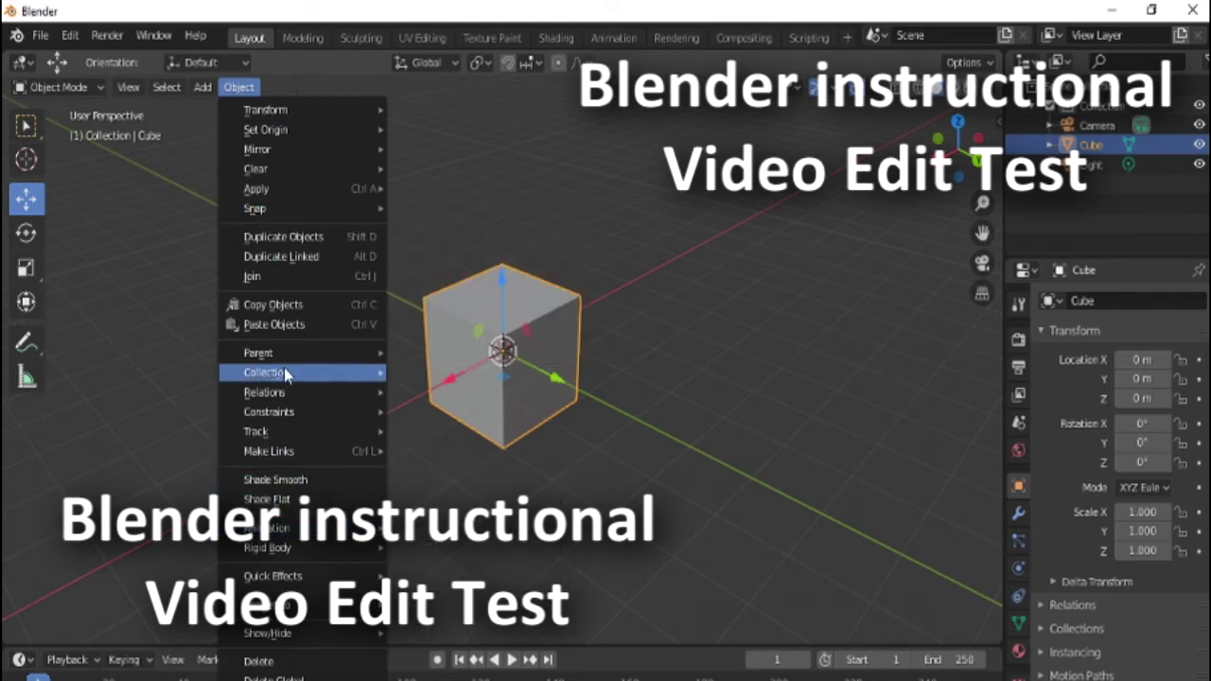
{"action": "mouse_move", "coordinate": [203, 87]}
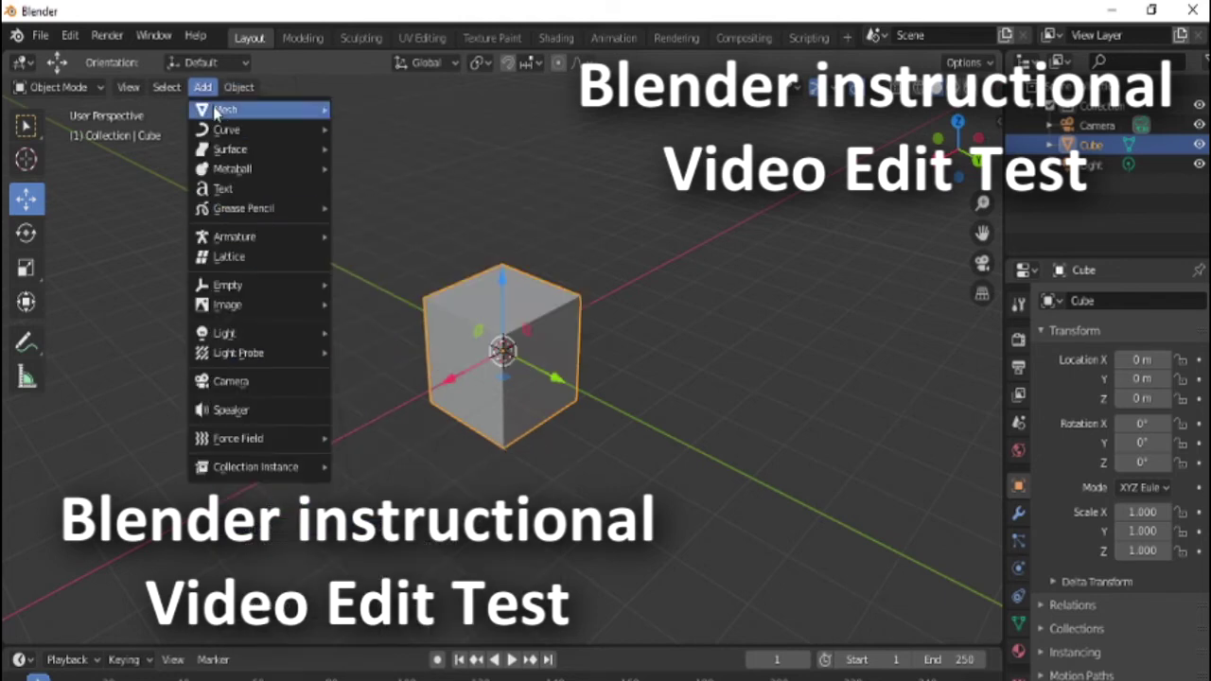
{"action": "mouse_move", "coordinate": [248, 112]}
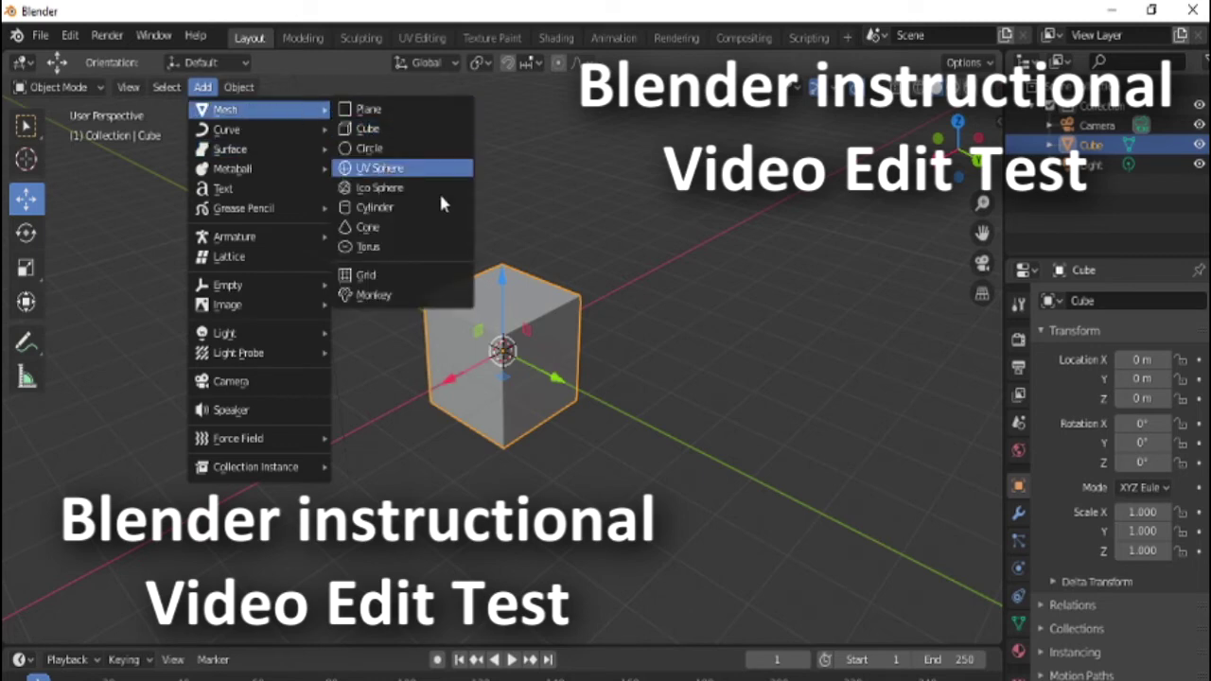
{"action": "key", "text": "Return"}
{"action": "left_click_drag", "start_coordinate": [504, 281], "coordinate": [504, 144]}
Add a cylinder mesh and move it along the Y axis until it stands beside the cube
{"action": "left_click", "coordinate": [202, 87]}
{"action": "mouse_move", "coordinate": [227, 110]}
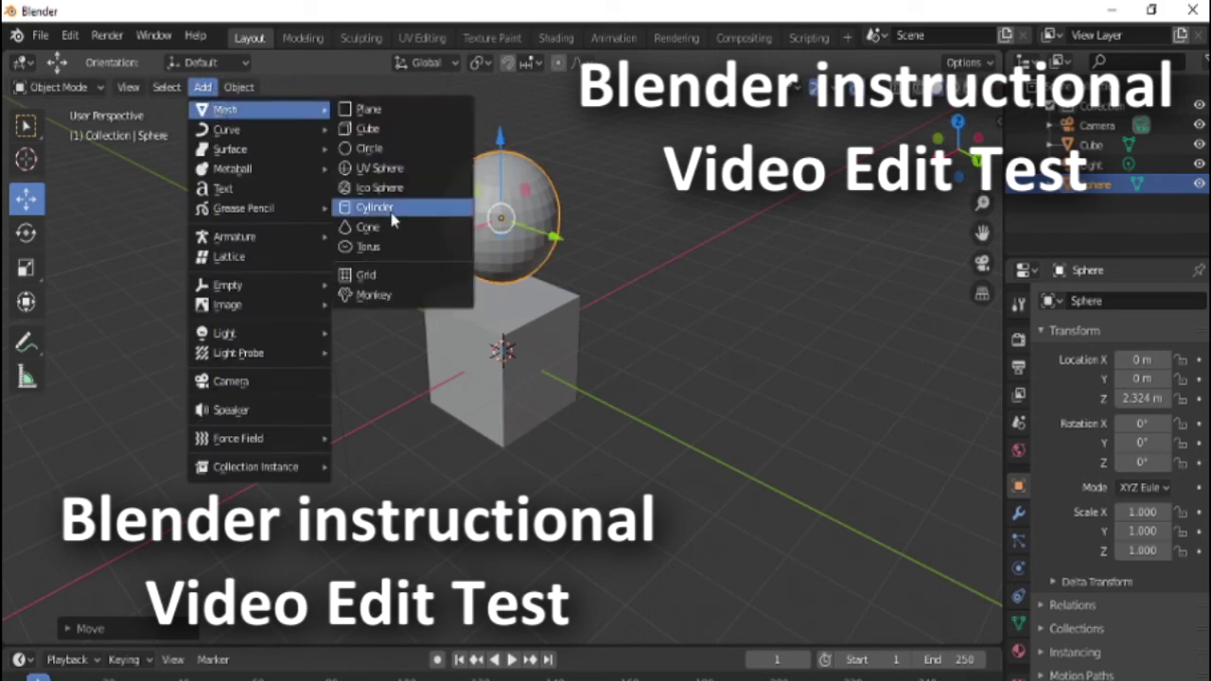
{"action": "left_click", "coordinate": [402, 215]}
{"action": "left_click_drag", "start_coordinate": [562, 381], "coordinate": [687, 476]}
Delete the cylinder and the UV sphere together, and select the cube
{"action": "middle_click_drag", "start_coordinate": [662, 272], "coordinate": [769, 328]}
{"action": "left_click", "coordinate": [537, 203], "text": "shift"}
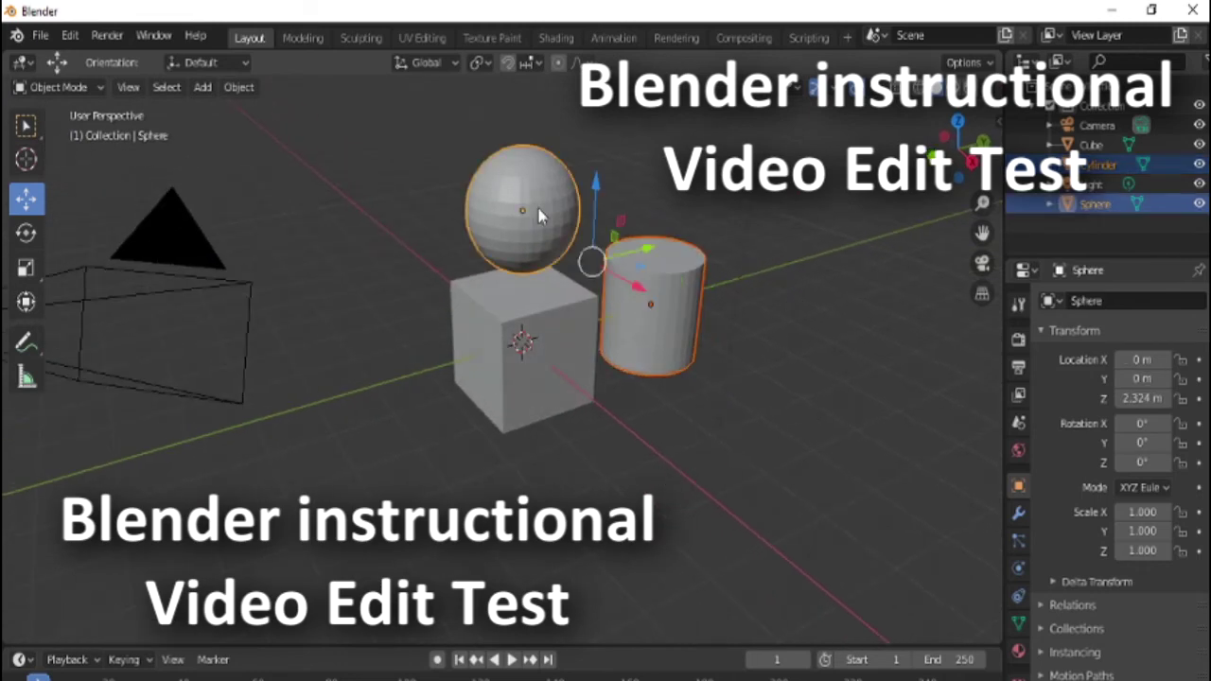
{"action": "key", "text": "Delete"}
{"action": "left_click", "coordinate": [554, 294]}
{"action": "middle_click_drag", "start_coordinate": [653, 284], "coordinate": [640, 243]}
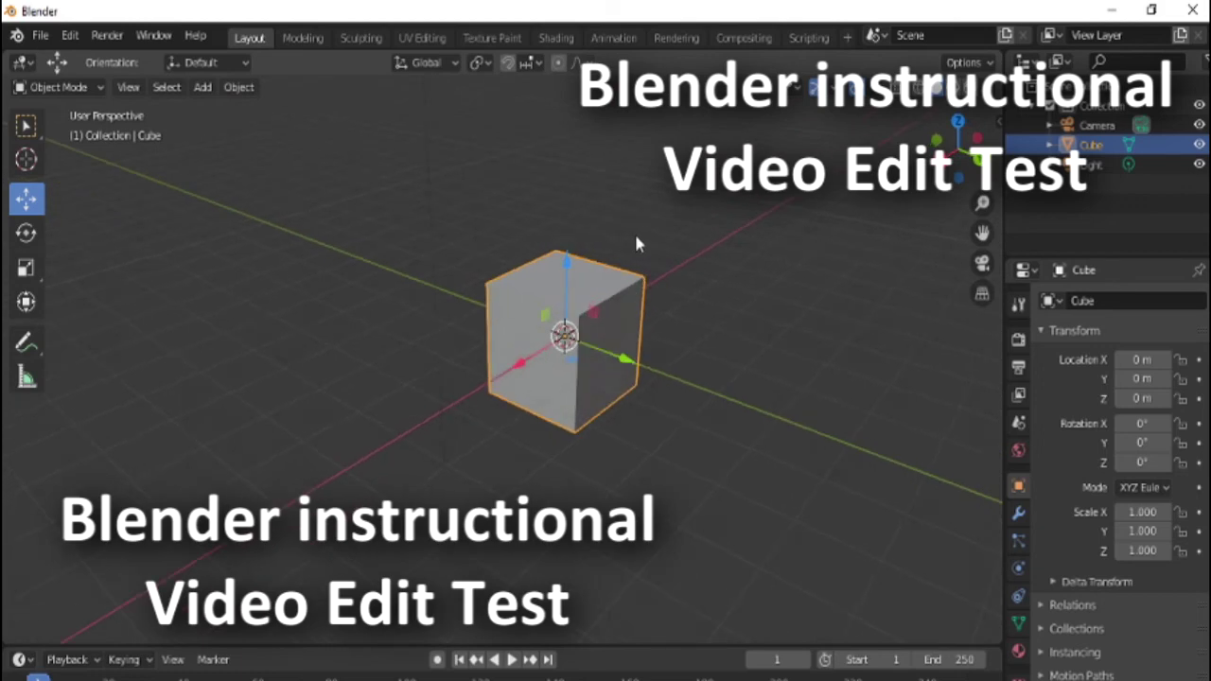
Select the light and the camera together and delete both from the scene
{"action": "scroll", "coordinate": [605, 251], "scroll_direction": "down", "scroll_amount": 5}
{"action": "left_click", "coordinate": [483, 269]}
{"action": "left_click", "coordinate": [350, 275]}
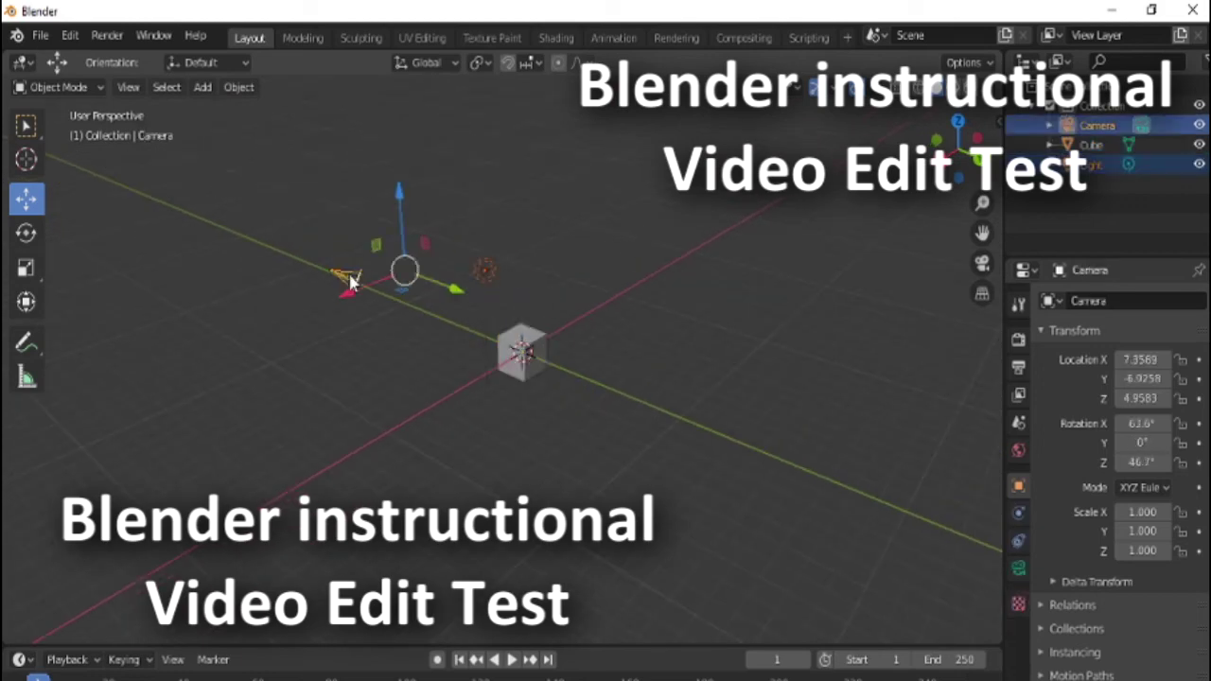
{"action": "key", "text": "Delete"}
{"action": "scroll", "coordinate": [571, 297], "scroll_direction": "up", "scroll_amount": 4}
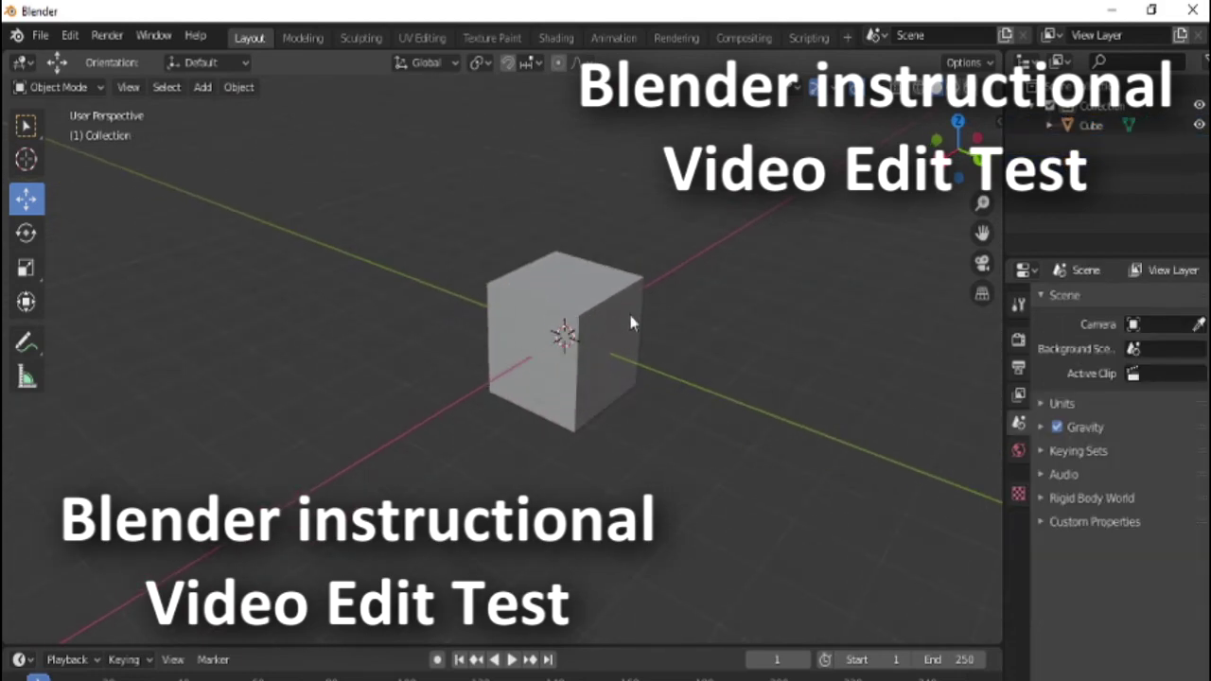
Frame and select the remaining cube, and switch it to Edit Mode
{"action": "key", "text": "Home"}
{"action": "key", "text": "a"}
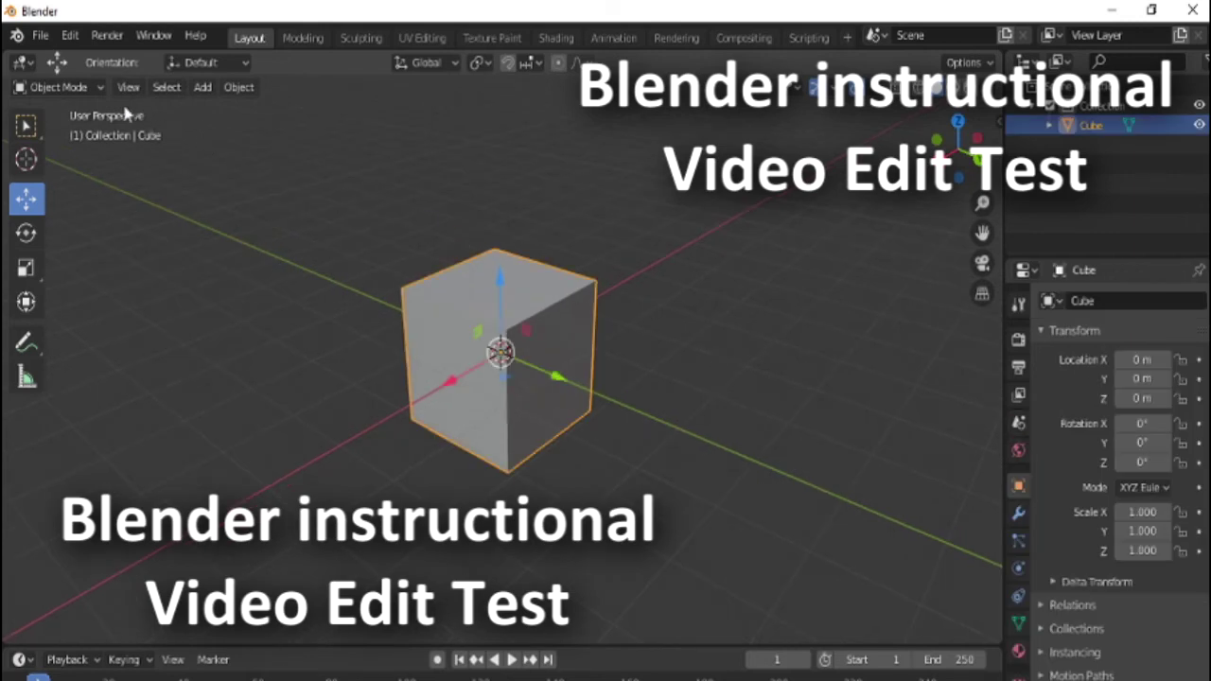
{"action": "left_click", "coordinate": [91, 90]}
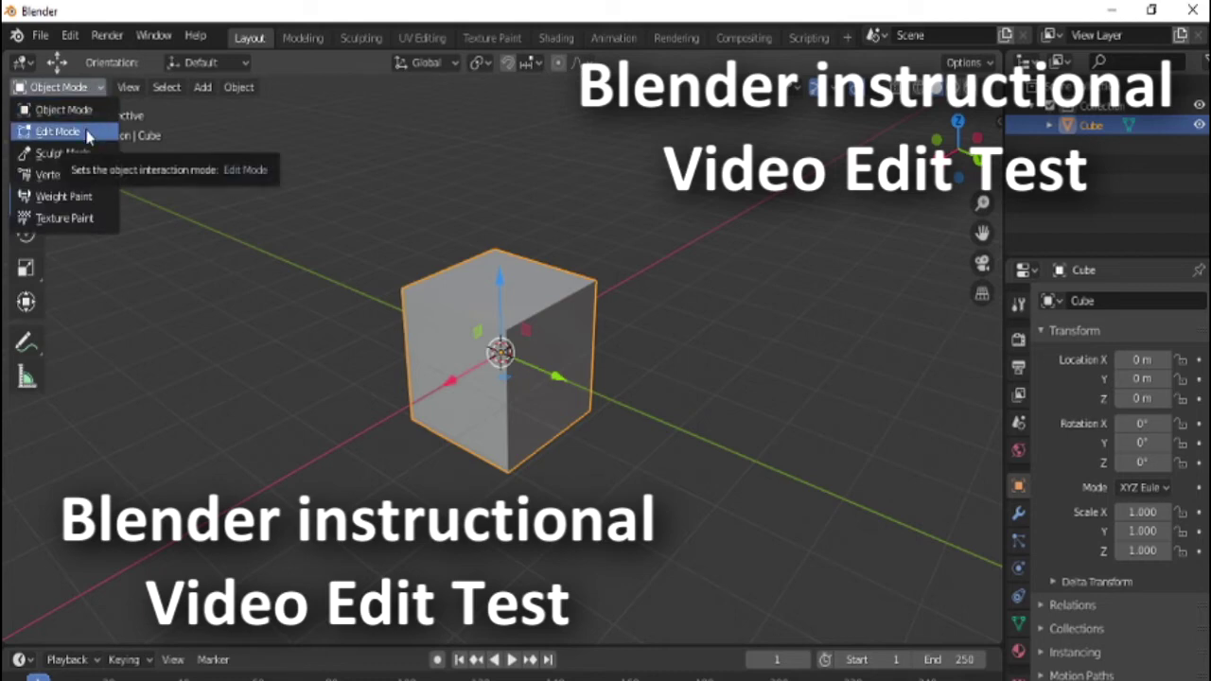
{"action": "left_click", "coordinate": [86, 134]}
Toggle the cube between Object Mode and Edit Mode, ending in Object Mode
{"action": "key", "text": "Tab"}
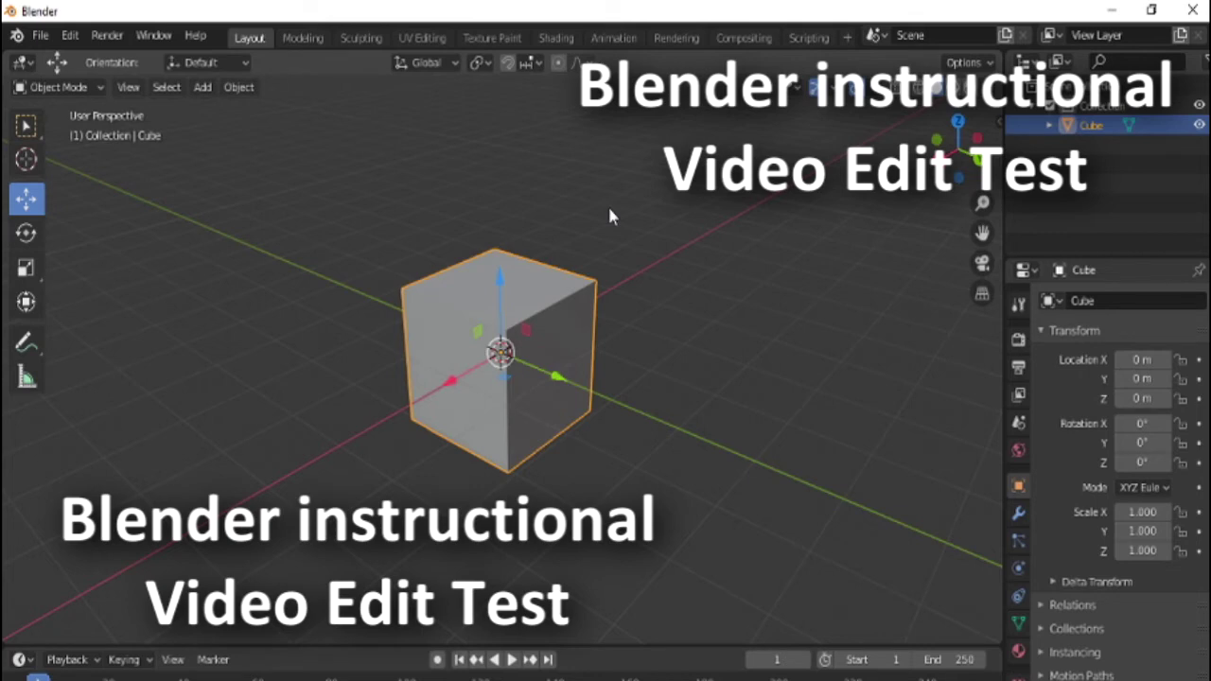
{"action": "key", "text": "Tab"}
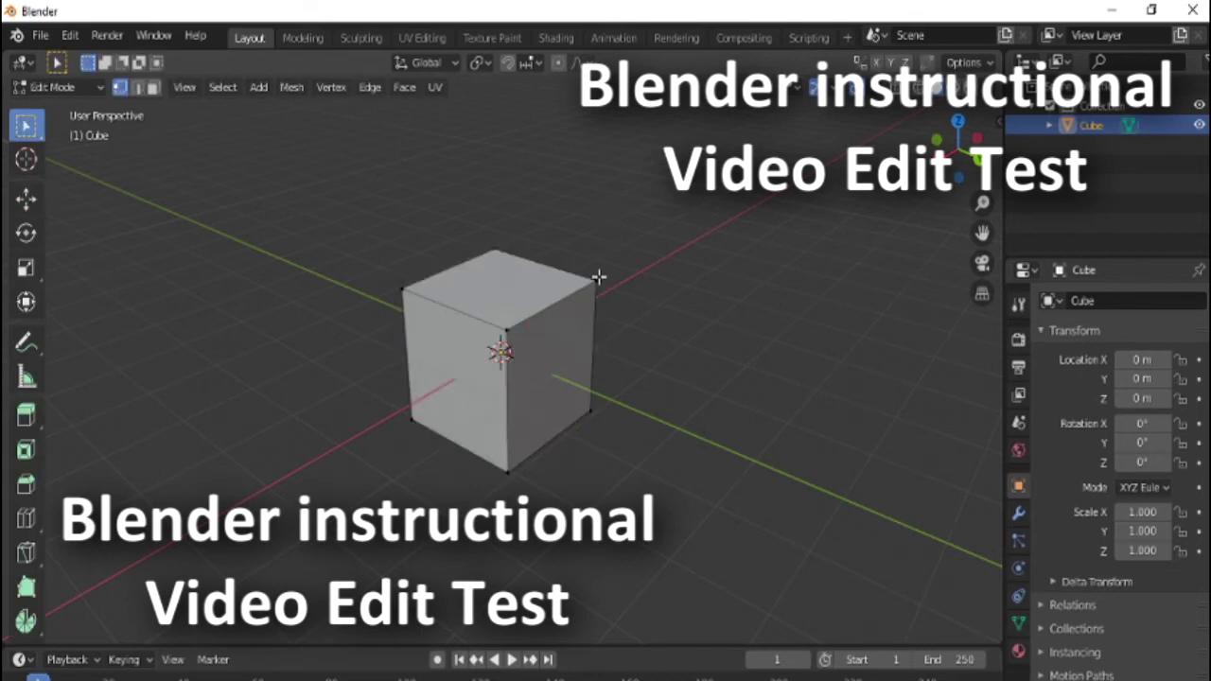
{"action": "middle_click_drag", "start_coordinate": [599, 277], "coordinate": [663, 266]}
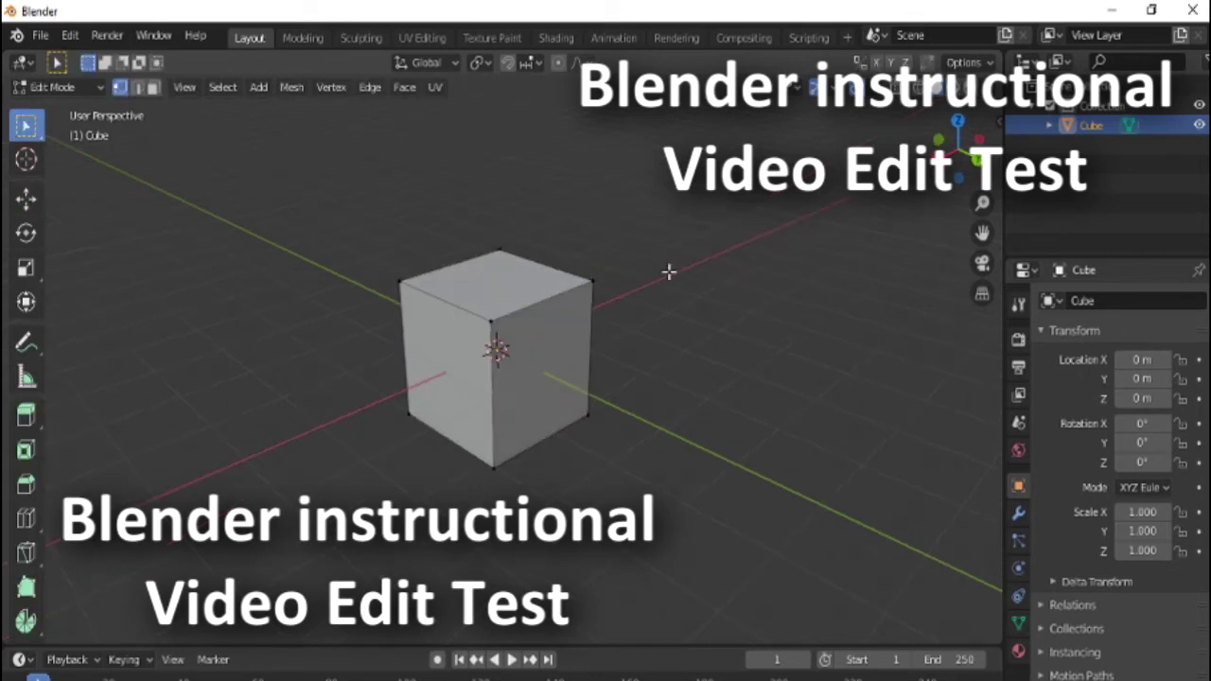
{"action": "key", "text": "Tab"}
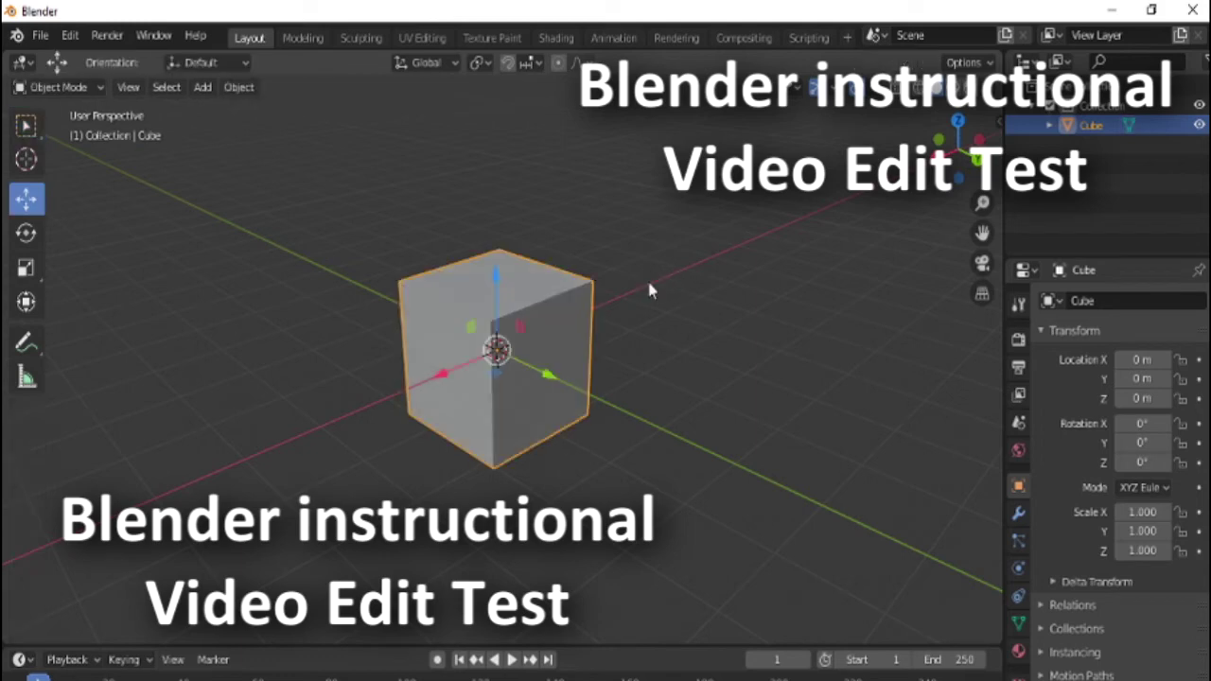
Deselect the cube and select it again in Object Mode
{"action": "left_click", "coordinate": [400, 198]}
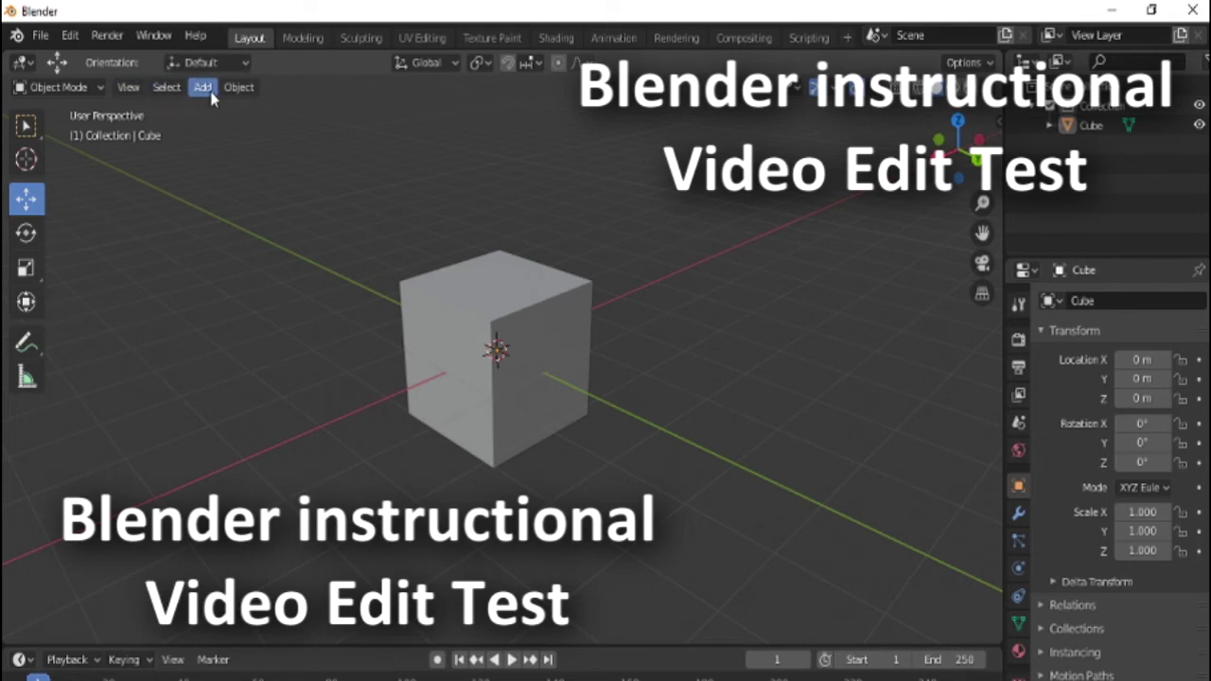
{"action": "left_click", "coordinate": [152, 86]}
{"action": "left_click", "coordinate": [528, 288]}
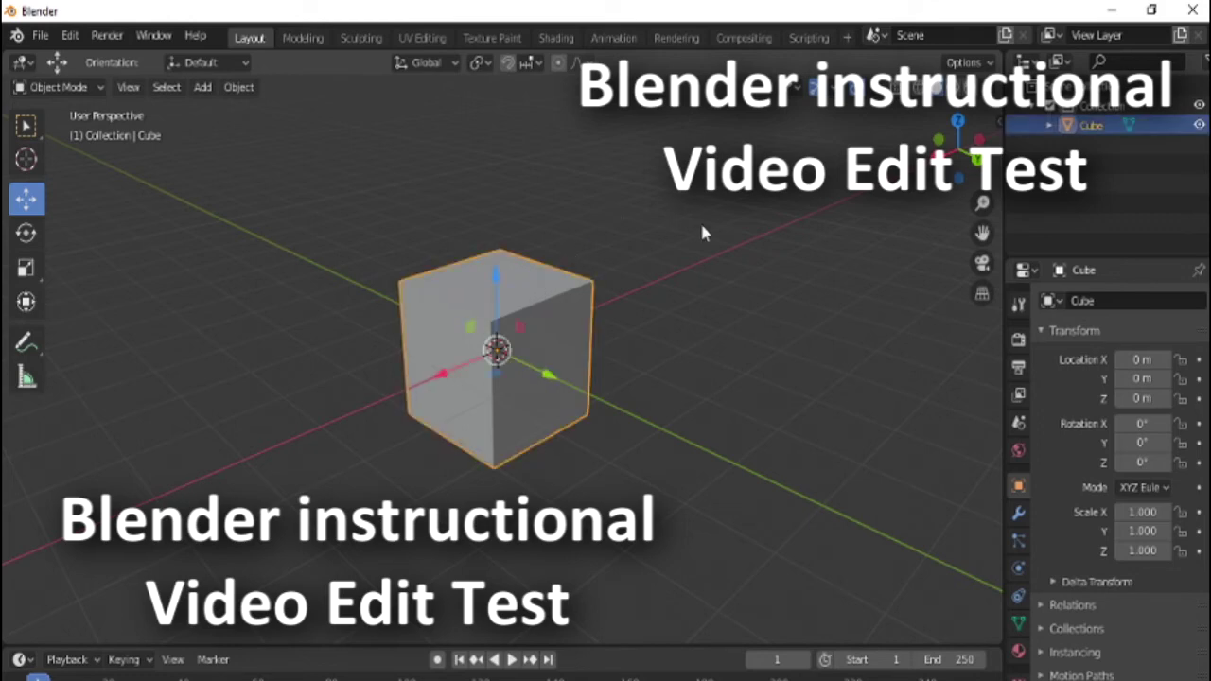
Switch the cube to Edit Mode, look through its mesh editing tools, and return it to Object Mode
{"action": "key", "text": "Tab"}
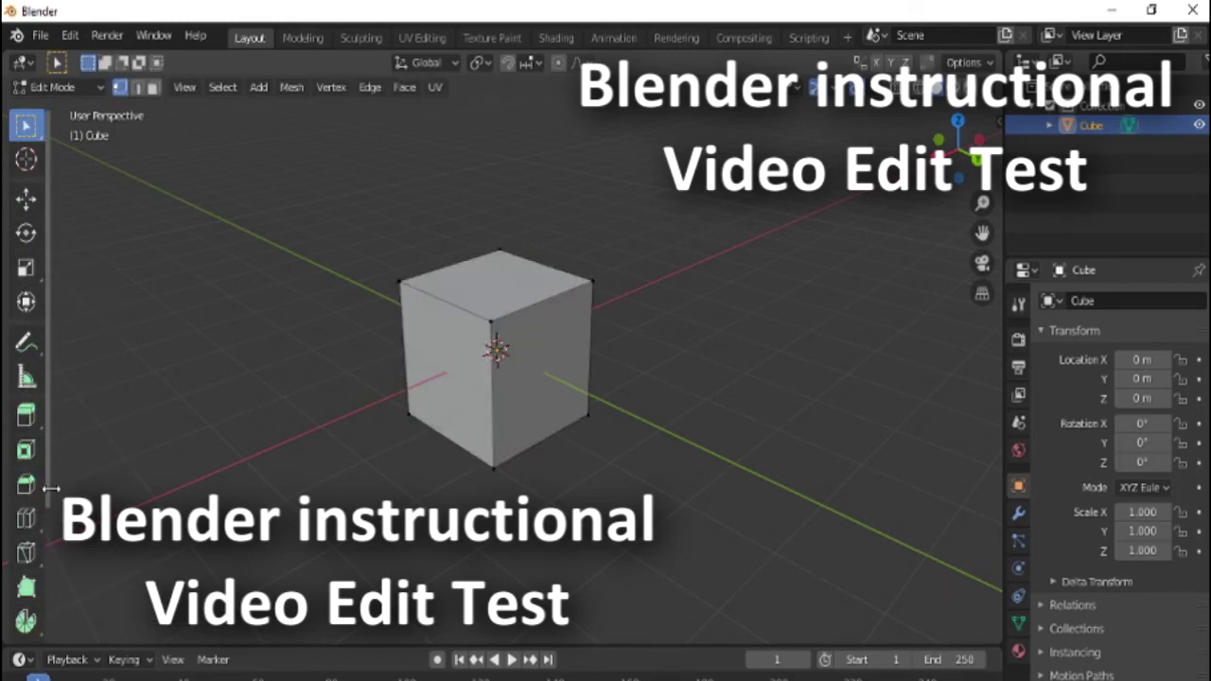
{"action": "scroll", "coordinate": [25, 482], "scroll_direction": "down", "scroll_amount": 2}
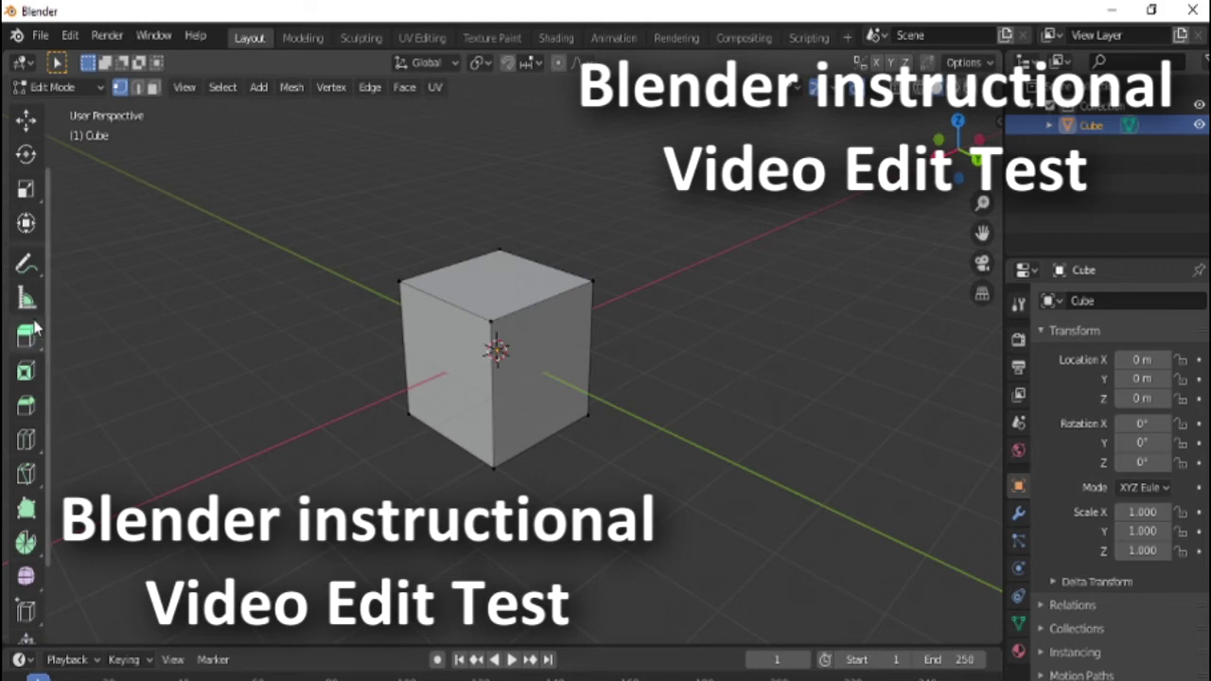
{"action": "middle_click_drag", "start_coordinate": [634, 260], "coordinate": [622, 265]}
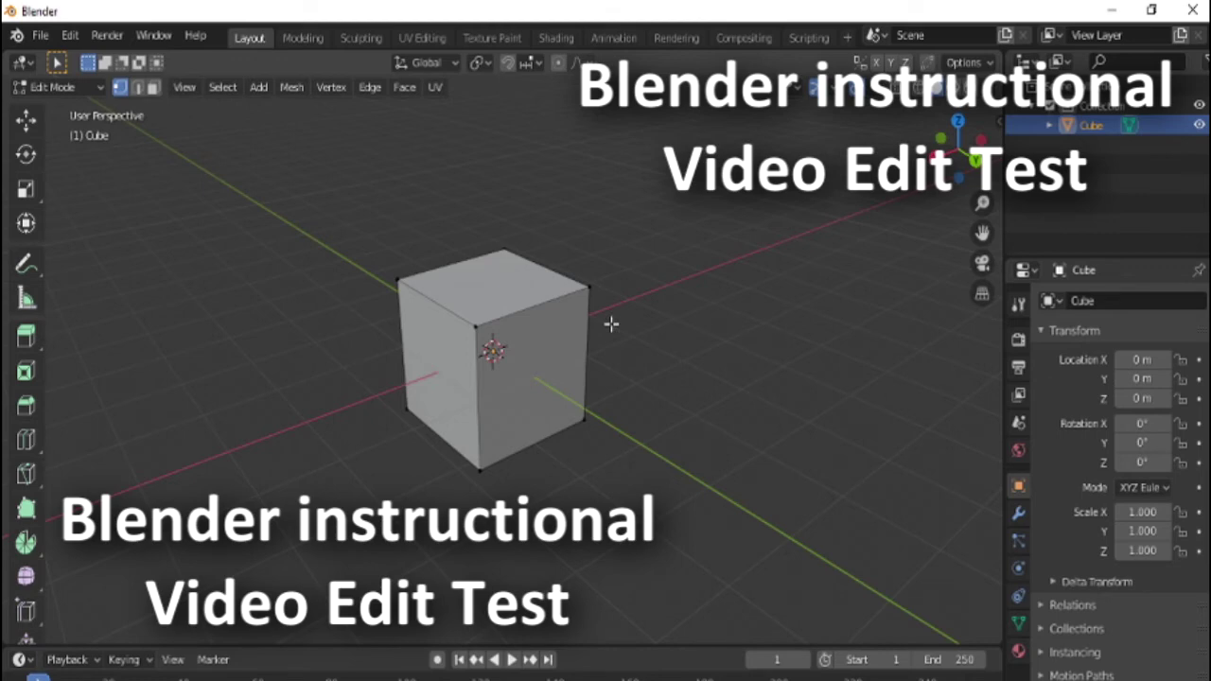
{"action": "key", "text": "Tab"}
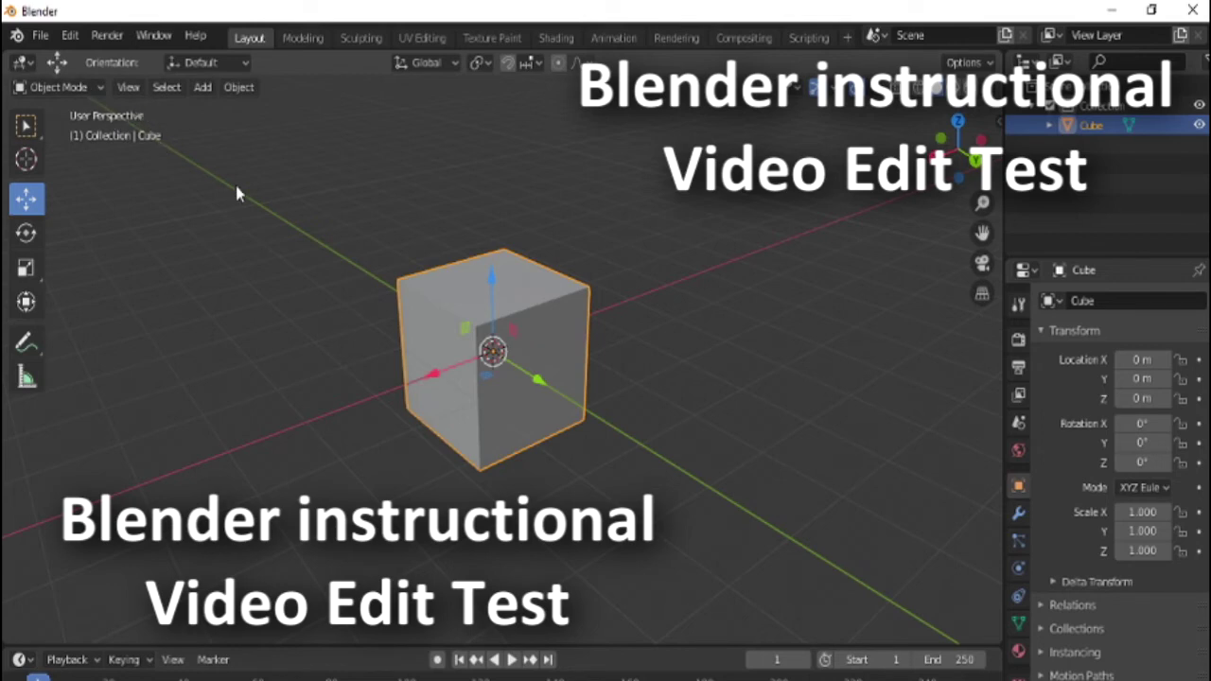
Add a UV sphere and, with the cube hidden, switch the sphere to Edit Mode
{"action": "key", "text": "shift+a"}
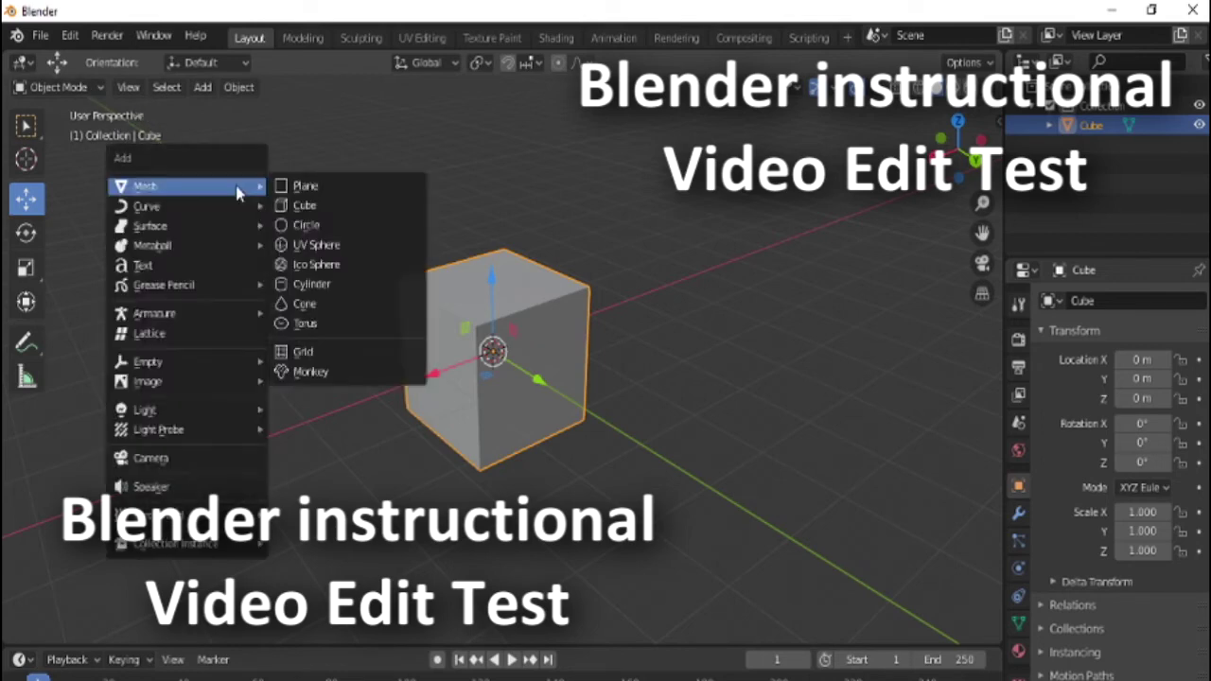
{"action": "left_click", "coordinate": [308, 245]}
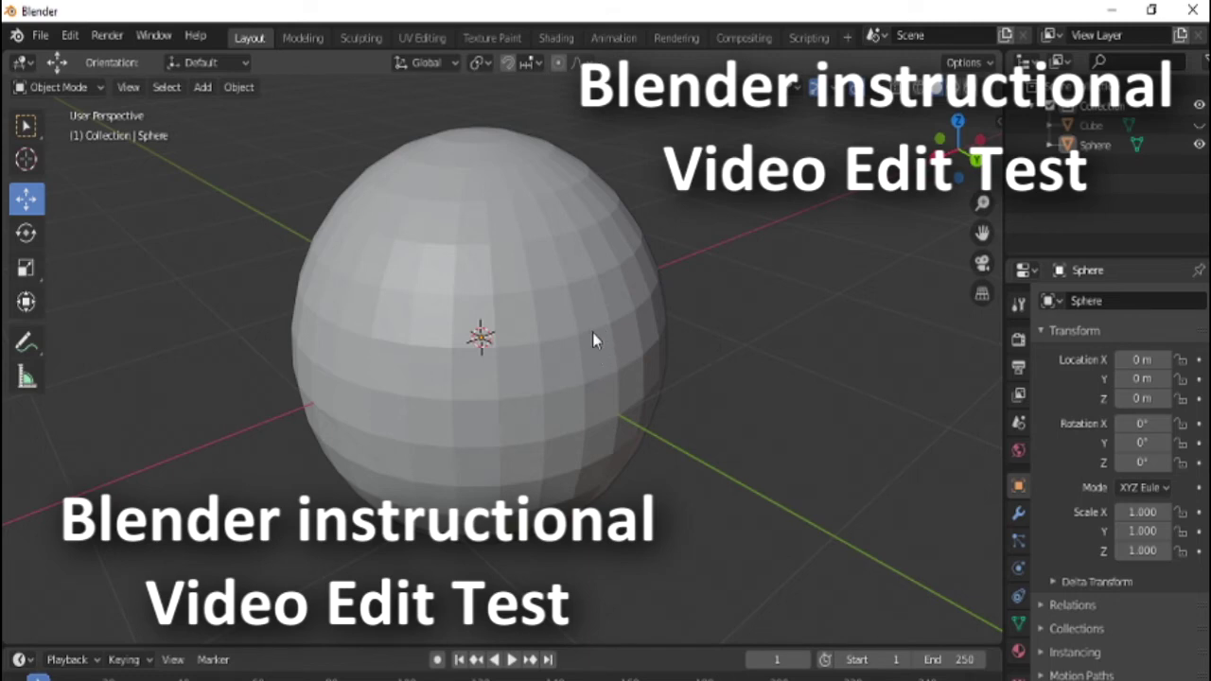
{"action": "left_click", "coordinate": [585, 360]}
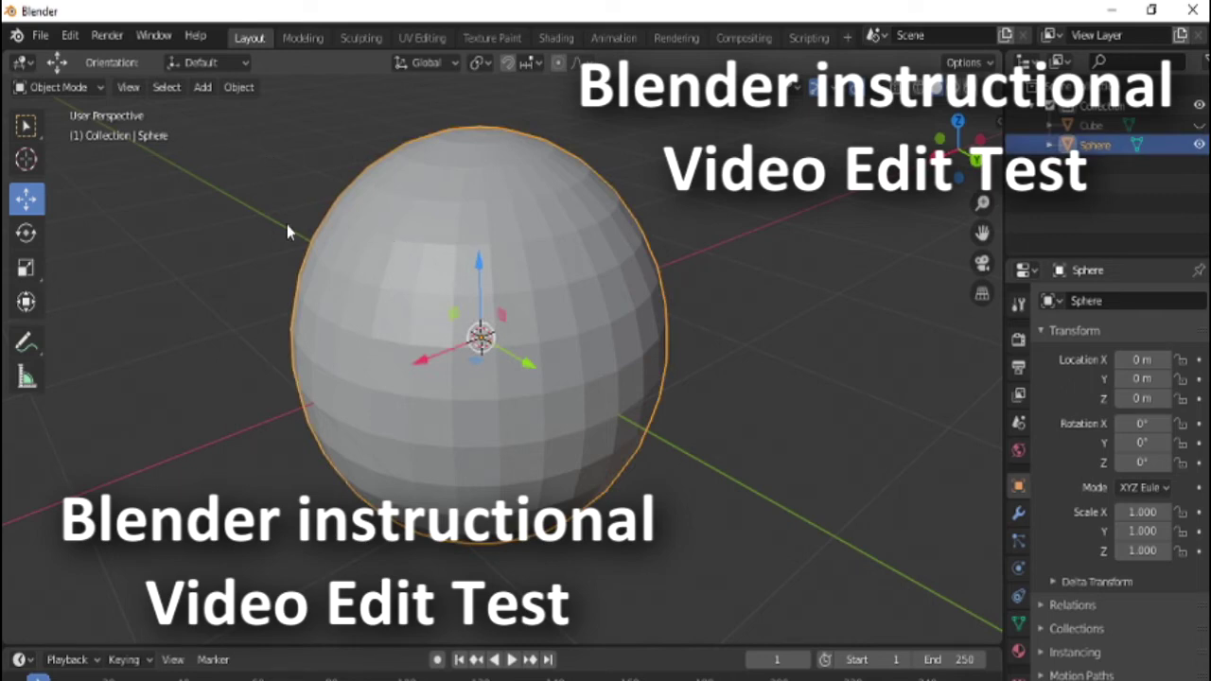
{"action": "key", "text": "Tab"}
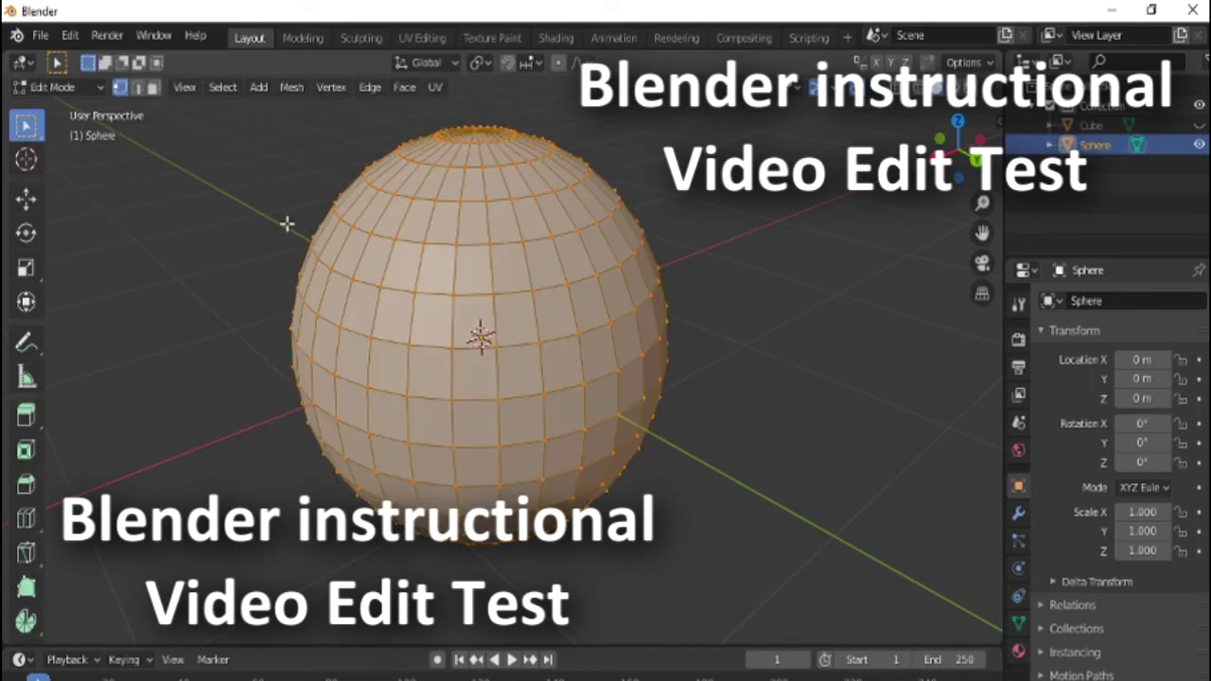
Practise selecting one vertex and then all vertices of the sphere, and clear the selection
{"action": "left_click", "coordinate": [716, 377]}
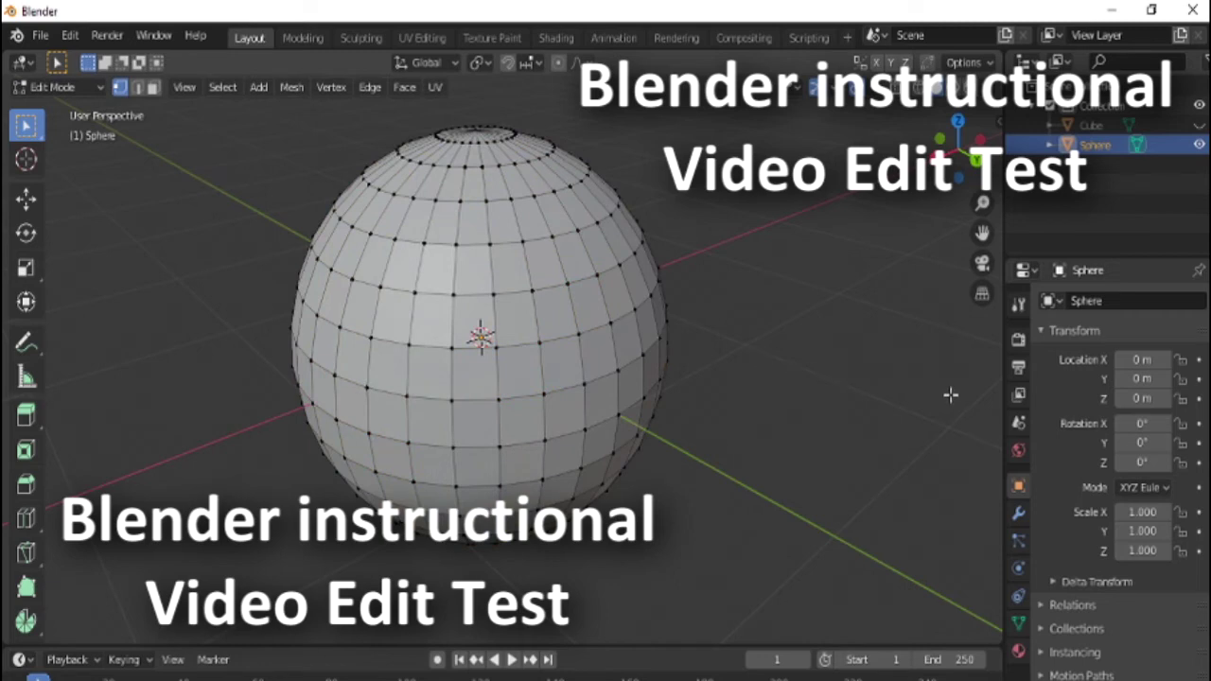
{"action": "left_click", "coordinate": [656, 344]}
{"action": "key", "text": "a"}
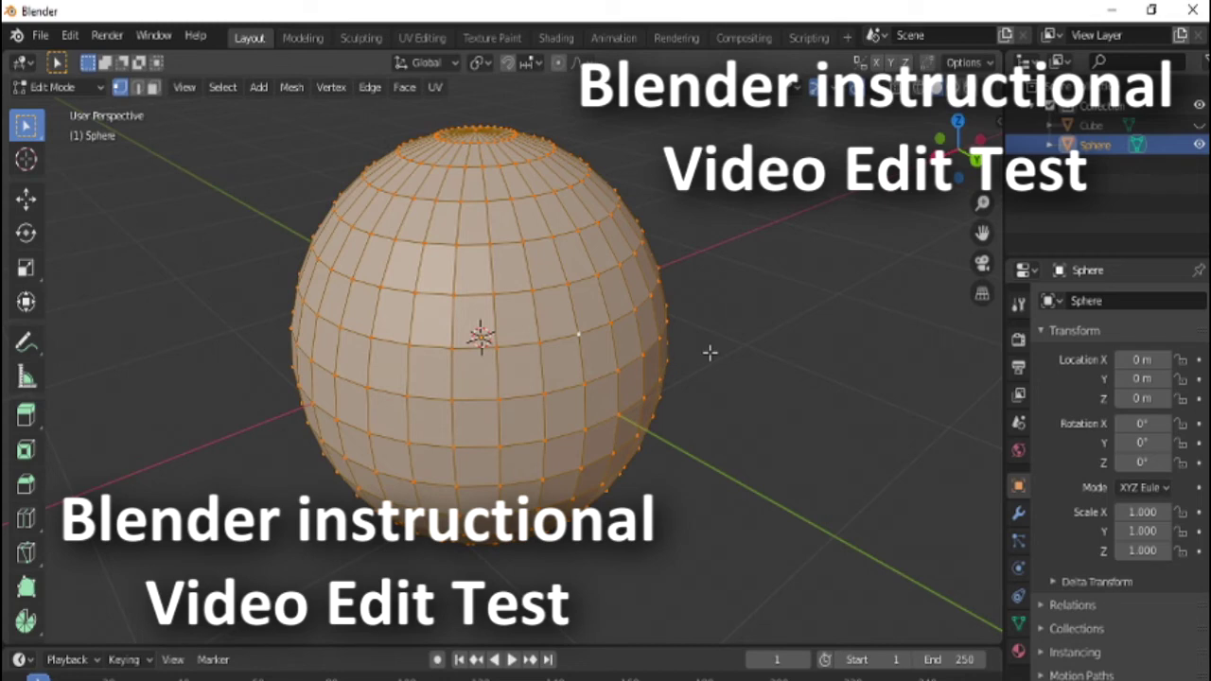
{"action": "key", "text": "alt+a"}
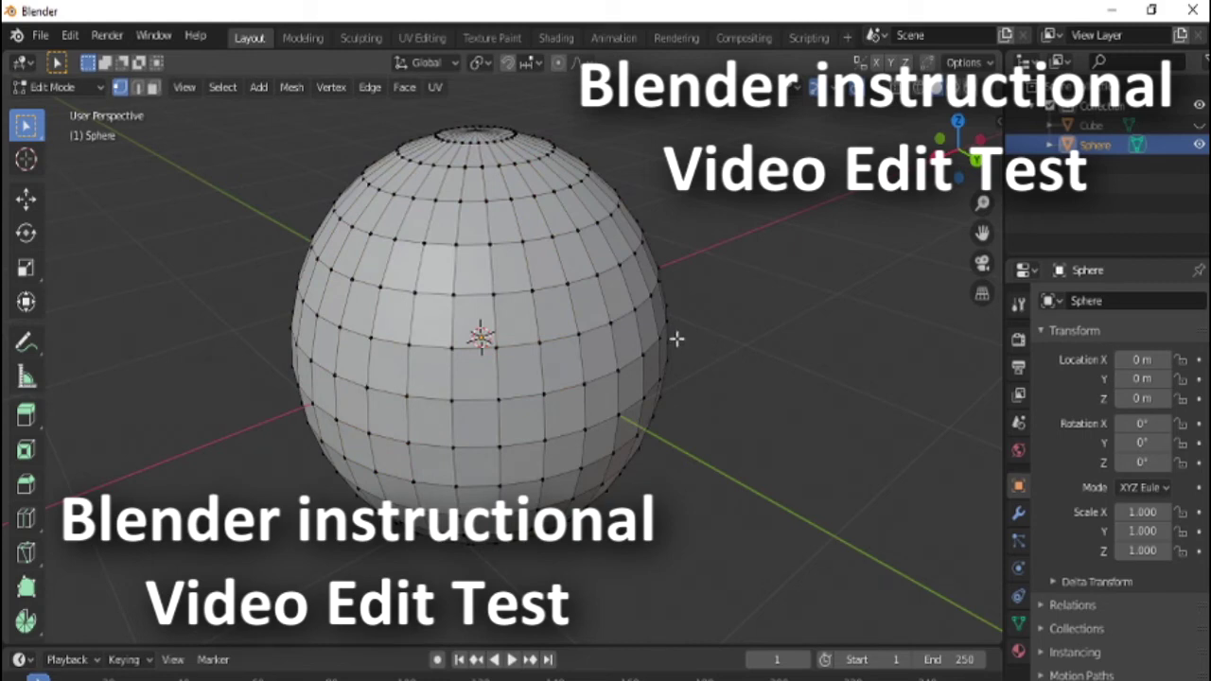
Practise selecting the four corner vertices of one sphere face together, and select two of them individually
{"action": "scroll", "coordinate": [615, 345], "scroll_direction": "up", "scroll_amount": 3}
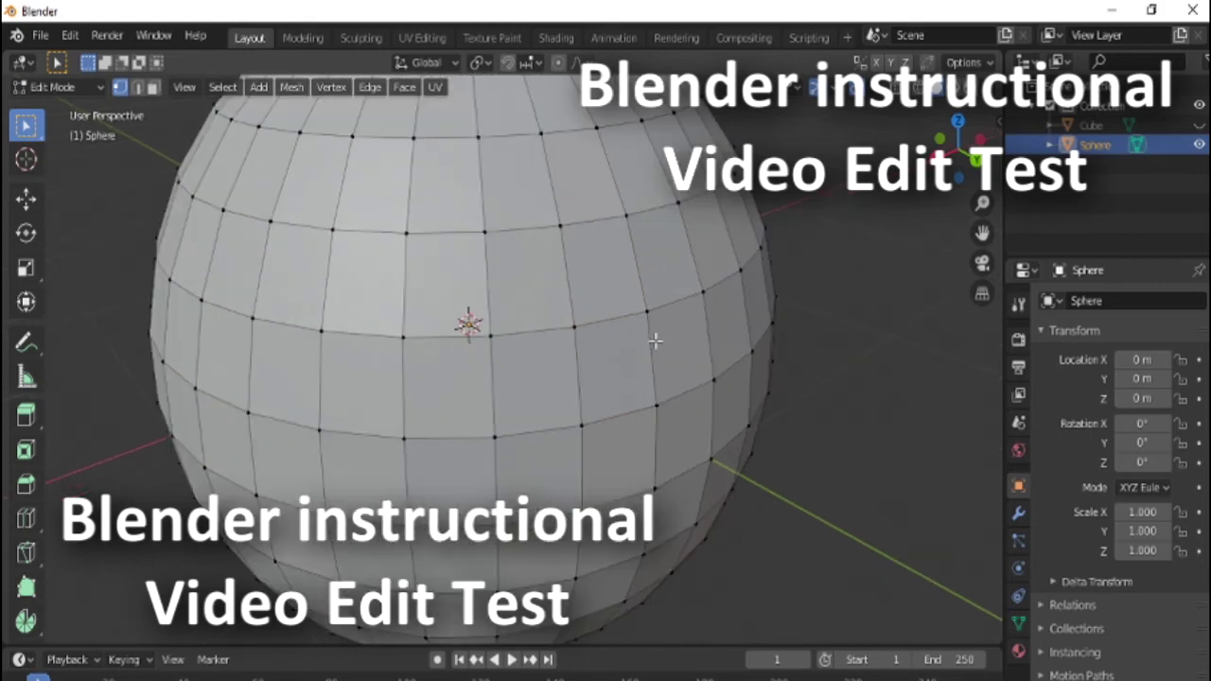
{"action": "middle_click_drag", "start_coordinate": [713, 336], "coordinate": [581, 275]}
{"action": "left_click", "coordinate": [580, 277]}
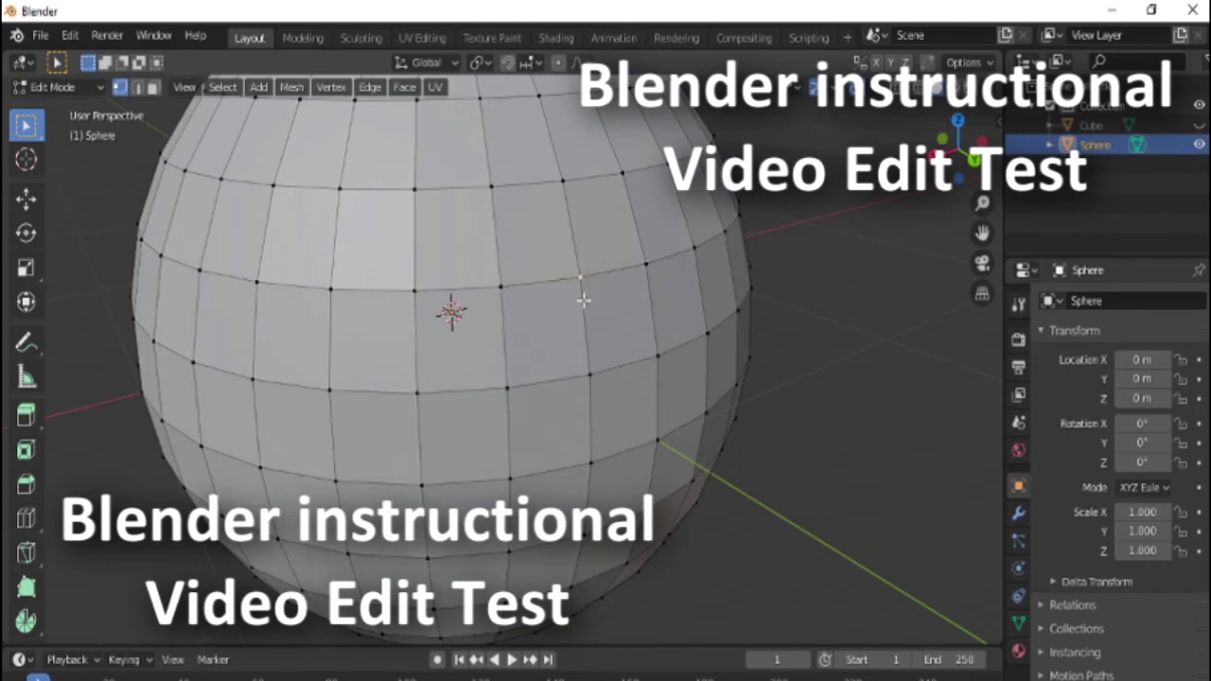
{"action": "left_click", "coordinate": [587, 374], "text": "shift"}
{"action": "left_click", "coordinate": [658, 356], "text": "shift"}
{"action": "left_click", "coordinate": [646, 265], "text": "shift"}
{"action": "left_click", "coordinate": [580, 276]}
{"action": "left_click", "coordinate": [659, 354]}
Select all four corner vertices of a single face on the sphere's side and hide the rest of the mesh
{"action": "left_click", "coordinate": [646, 264]}
{"action": "left_click", "coordinate": [580, 278], "text": "shift"}
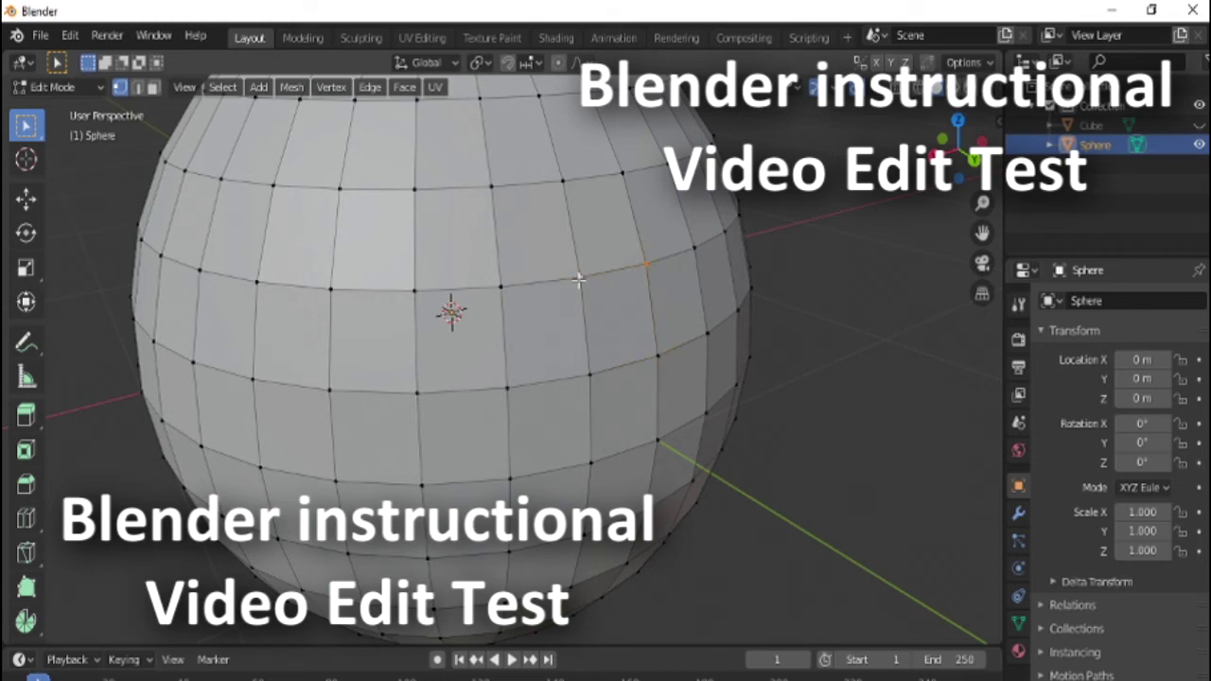
{"action": "left_click", "coordinate": [589, 373], "text": "shift"}
{"action": "left_click", "coordinate": [657, 356], "text": "shift"}
{"action": "key", "text": "shift+h"}
{"action": "scroll", "coordinate": [696, 346], "scroll_direction": "up", "scroll_amount": 4}
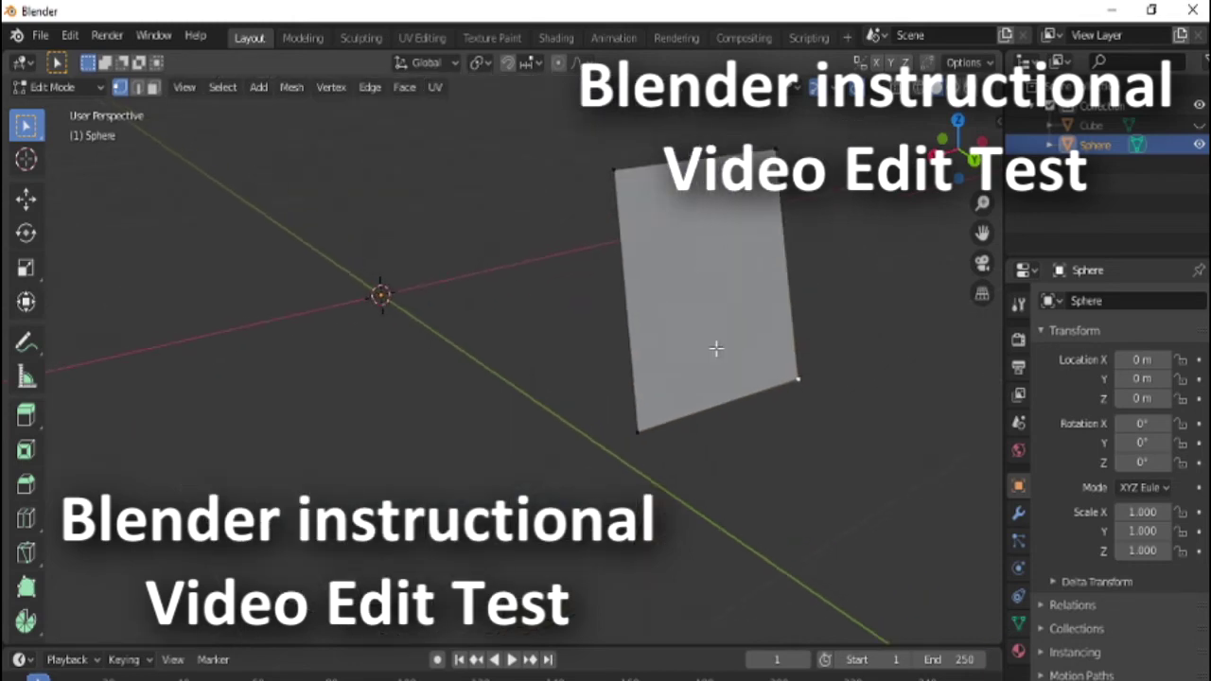
{"action": "middle_click_drag", "start_coordinate": [717, 349], "coordinate": [765, 363]}
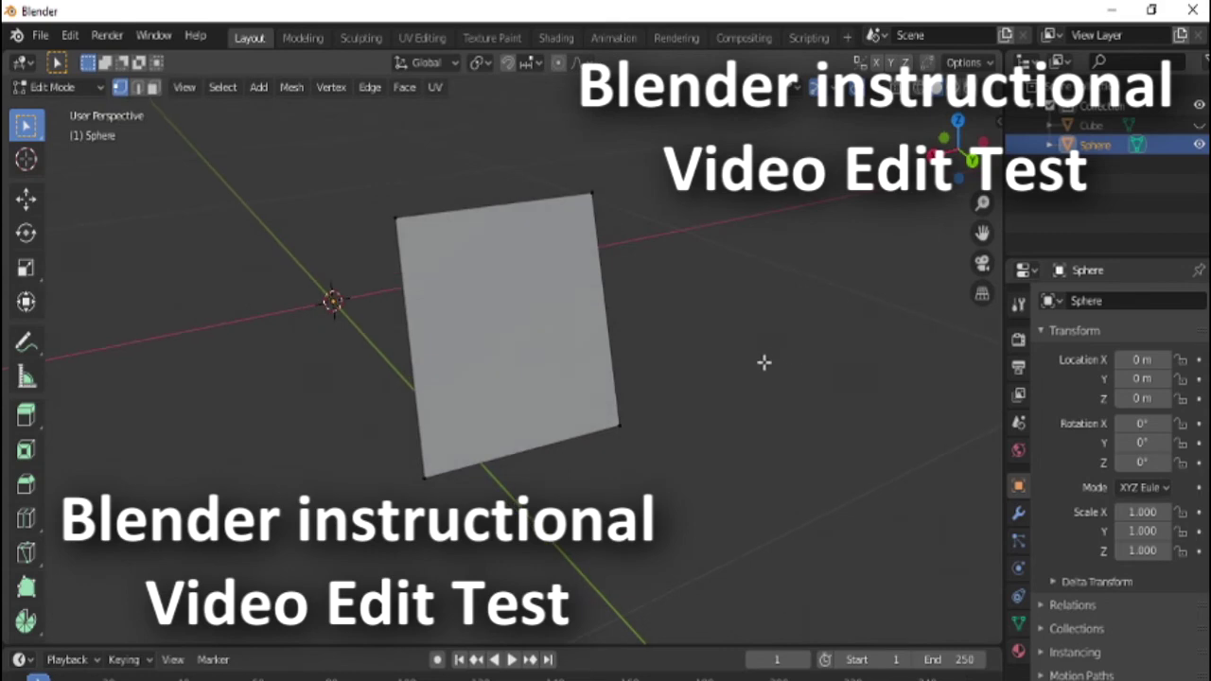